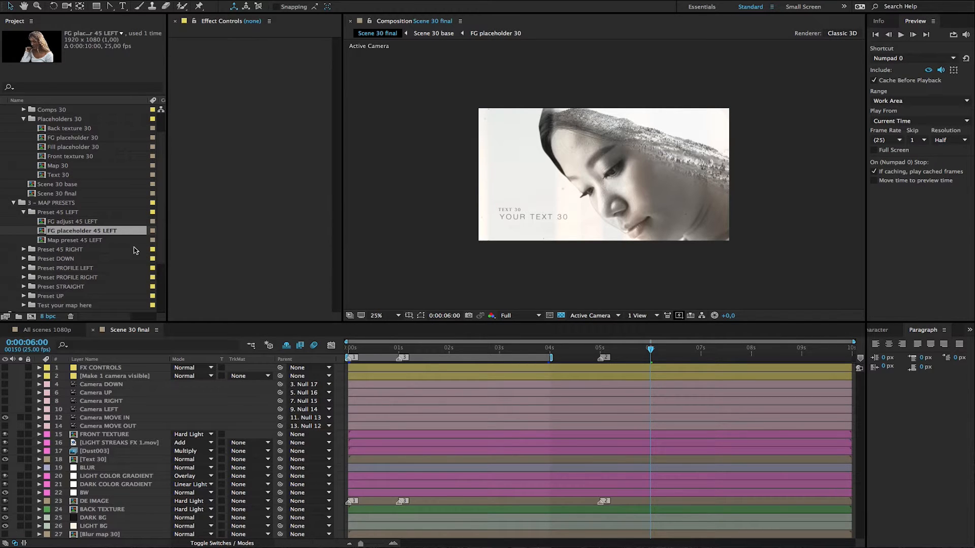
Open the Map preset 45 LEFT composition from the Preset 45 LEFT folder.
{"action": "left_click", "coordinate": [128, 235]}
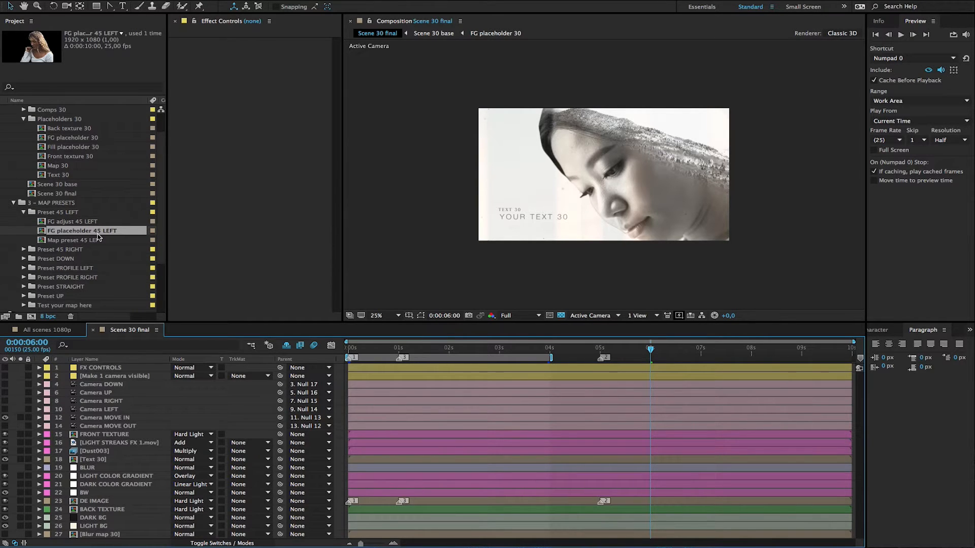
{"action": "left_click", "coordinate": [84, 241]}
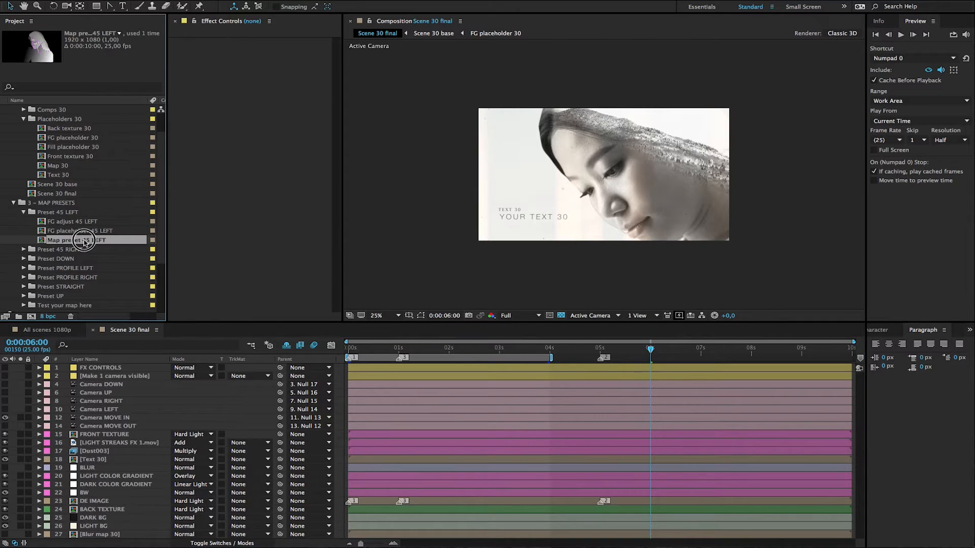
{"action": "double_click", "coordinate": [84, 242]}
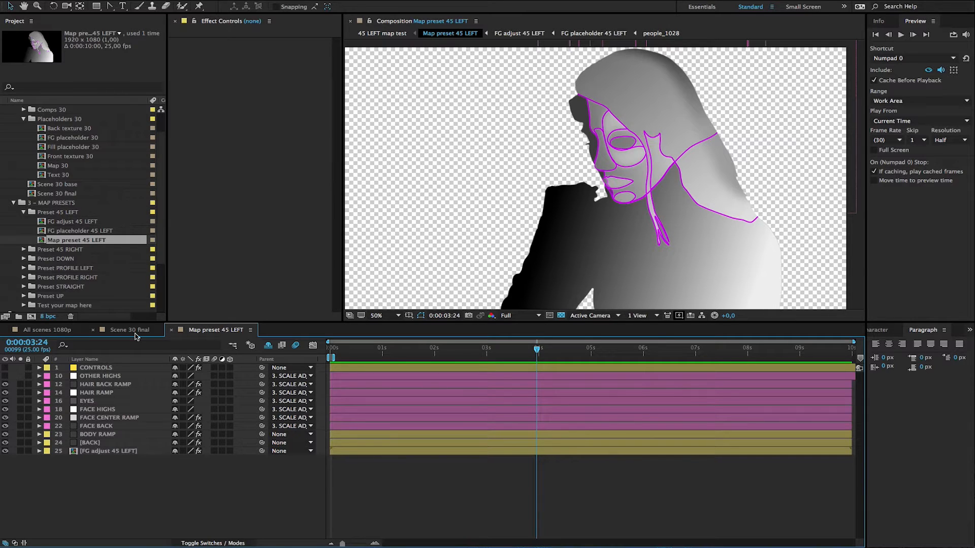
Copy the masked people02.jpg layer from the FG placeholder 30 composition into FG placeholder 45 LEFT.
{"action": "left_click", "coordinate": [76, 138]}
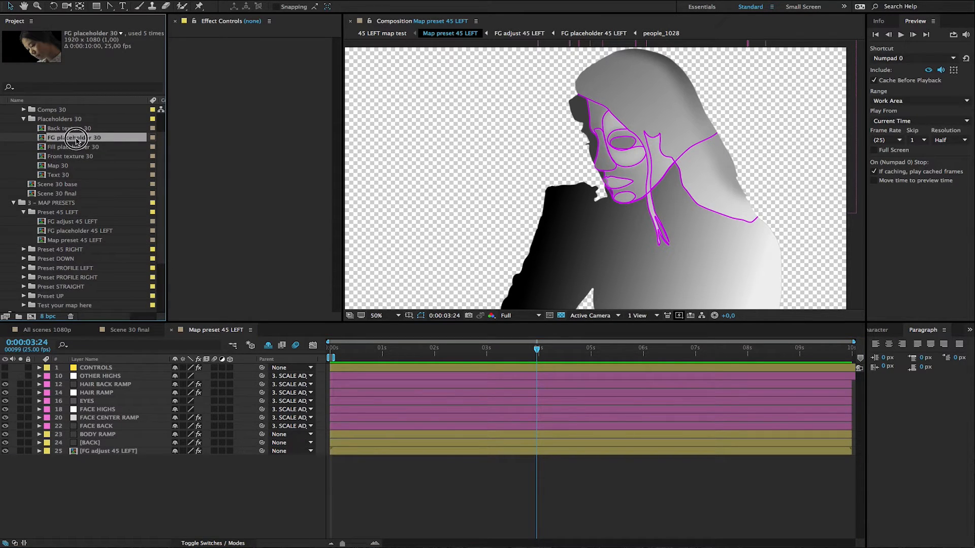
{"action": "double_click", "coordinate": [76, 138]}
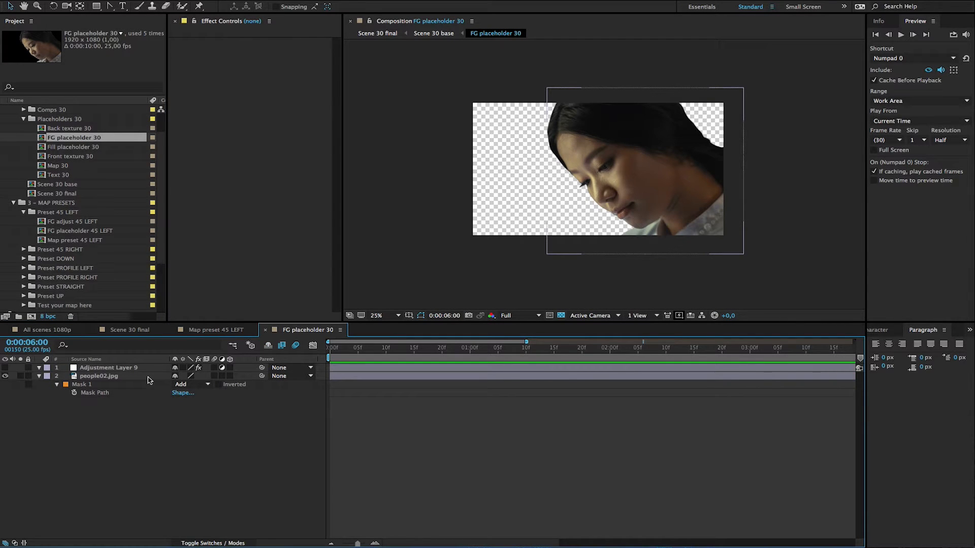
{"action": "left_click", "coordinate": [149, 380]}
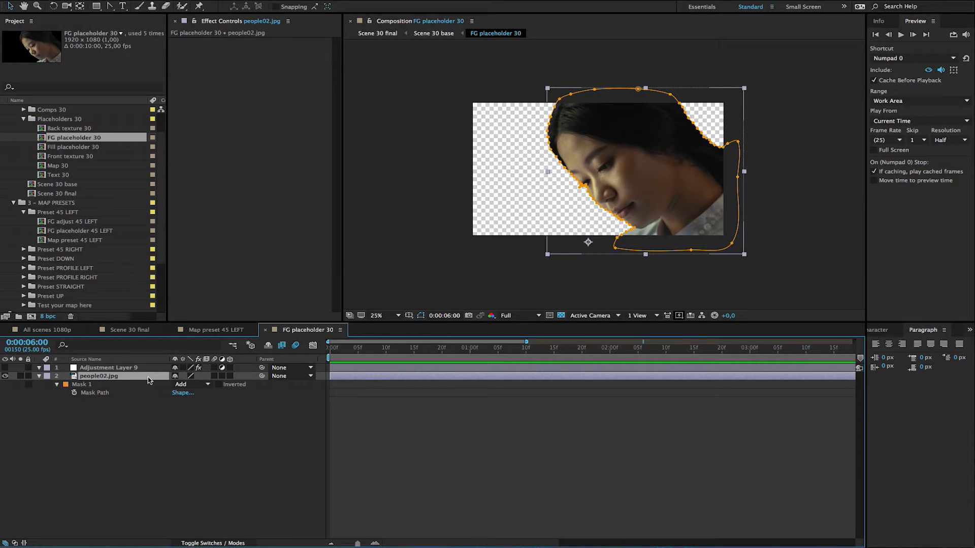
{"action": "left_click", "coordinate": [68, 233]}
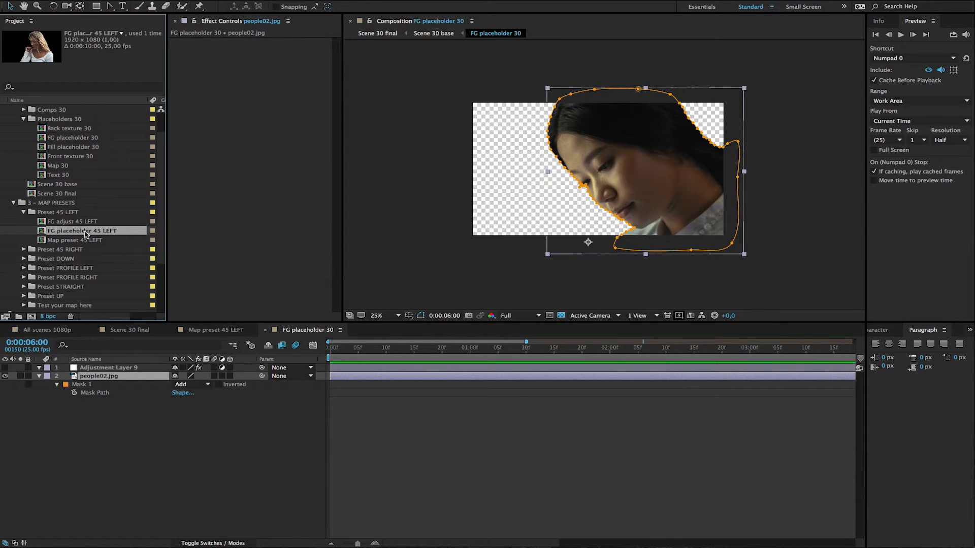
{"action": "double_click", "coordinate": [84, 234]}
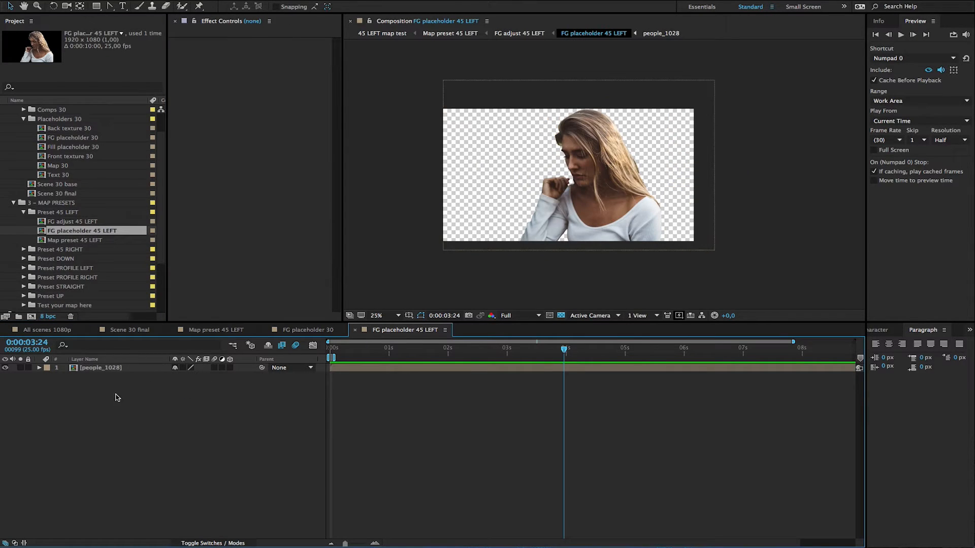
{"action": "key", "text": "ctrl+v"}
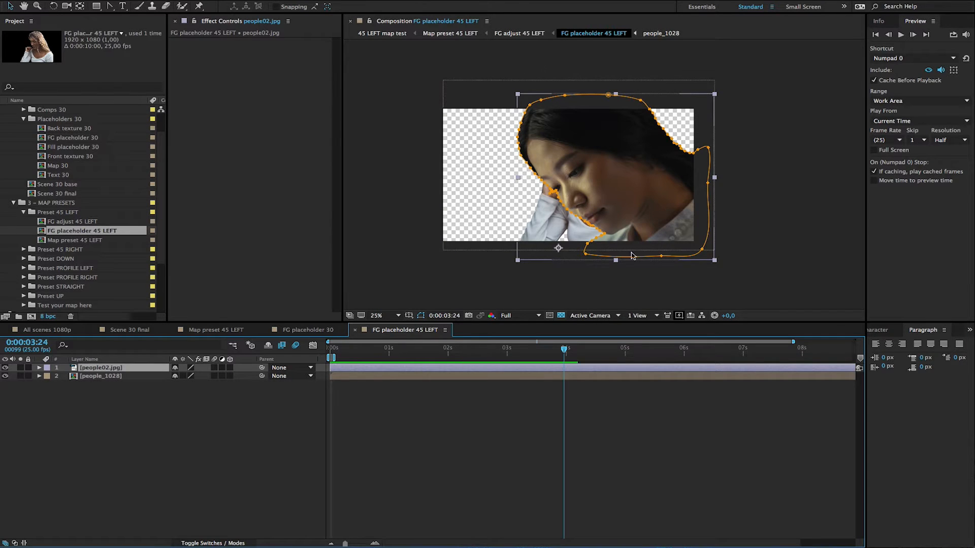
Hide the people_1028 layer and close both FG placeholder compositions to return to Map preset 45 LEFT.
{"action": "left_click", "coordinate": [85, 378]}
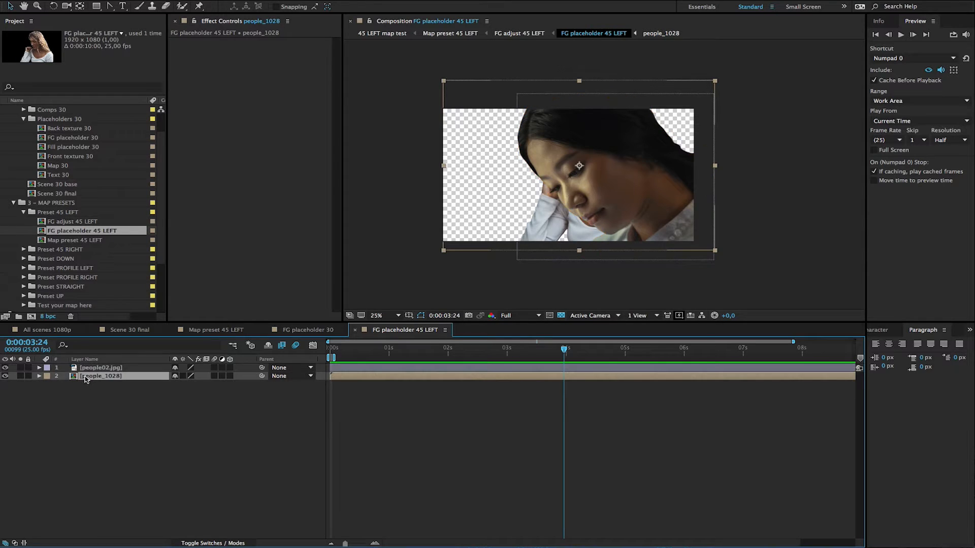
{"action": "left_click", "coordinate": [6, 376]}
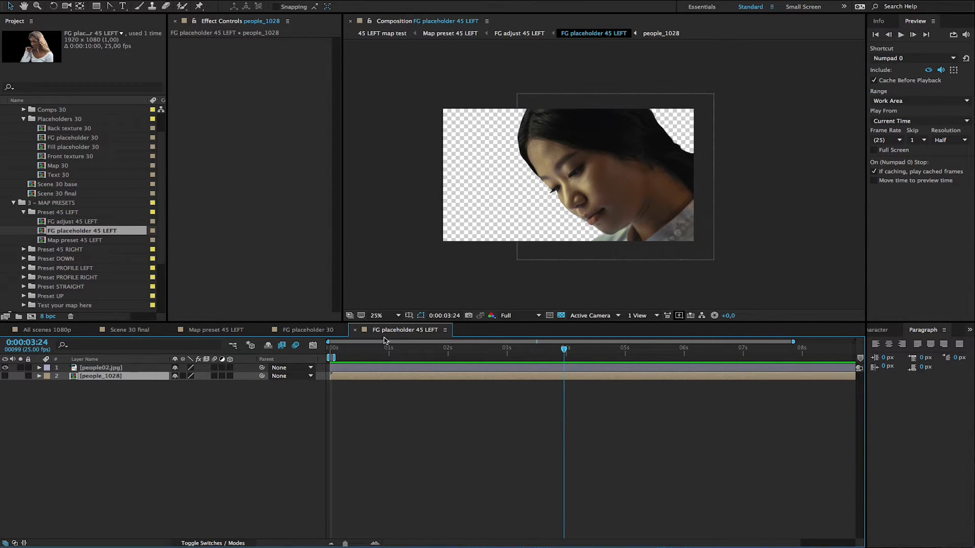
{"action": "left_click", "coordinate": [355, 330]}
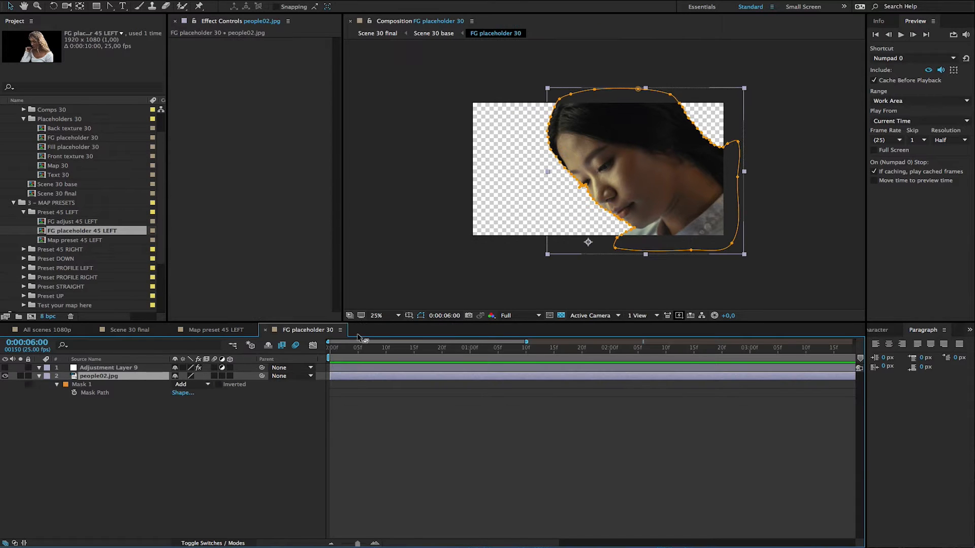
{"action": "left_click", "coordinate": [265, 330]}
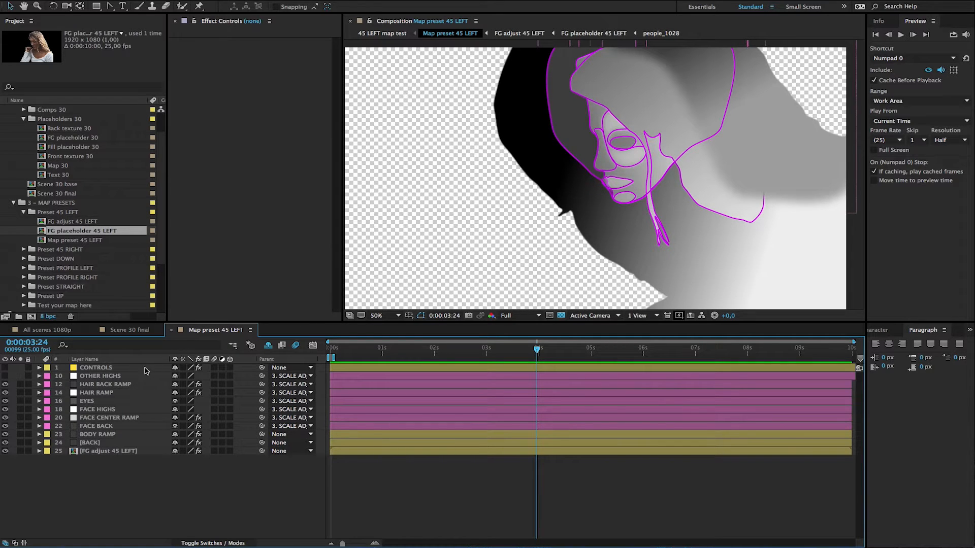
Set the Map opacity of the CONTROLS layer to 10 so the photo shows through the map.
{"action": "left_click", "coordinate": [100, 369]}
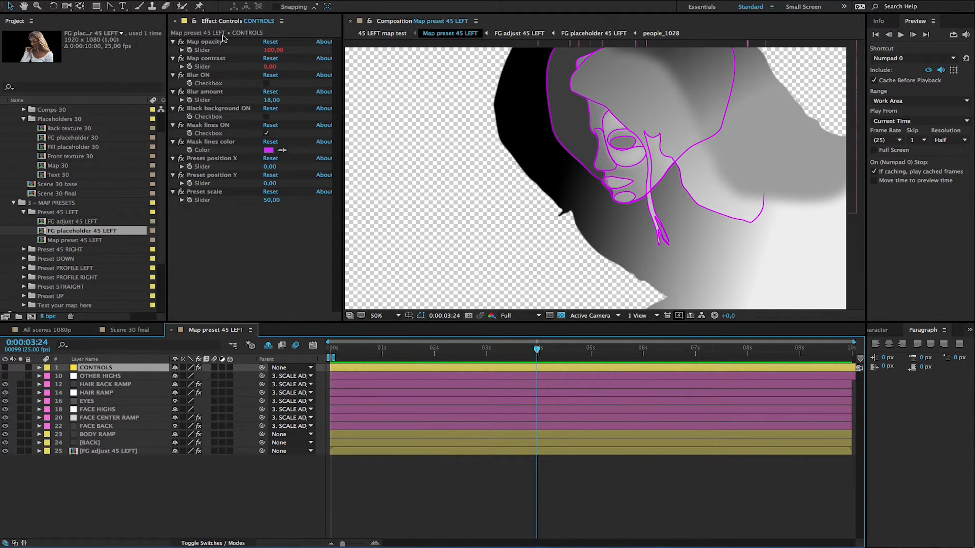
{"action": "left_click", "coordinate": [272, 50]}
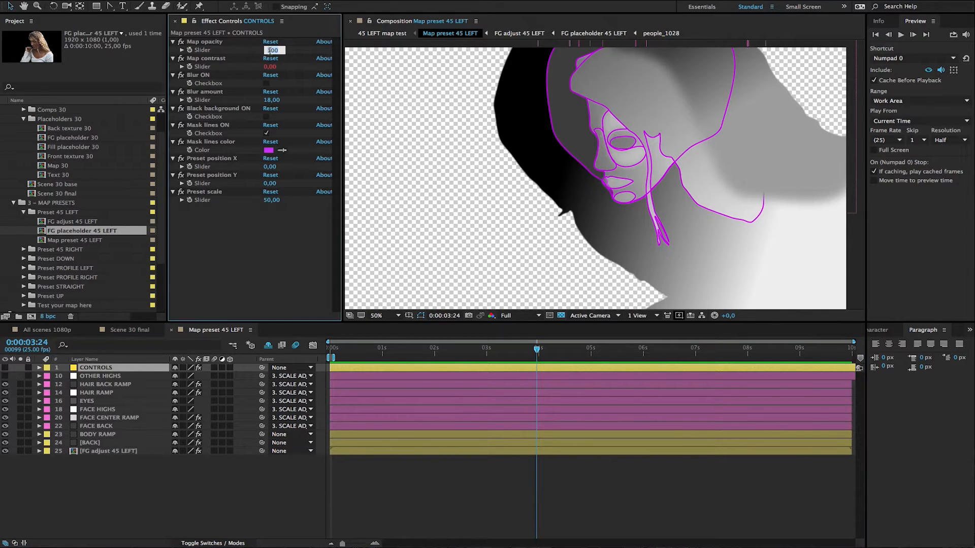
{"action": "key", "text": "Return"}
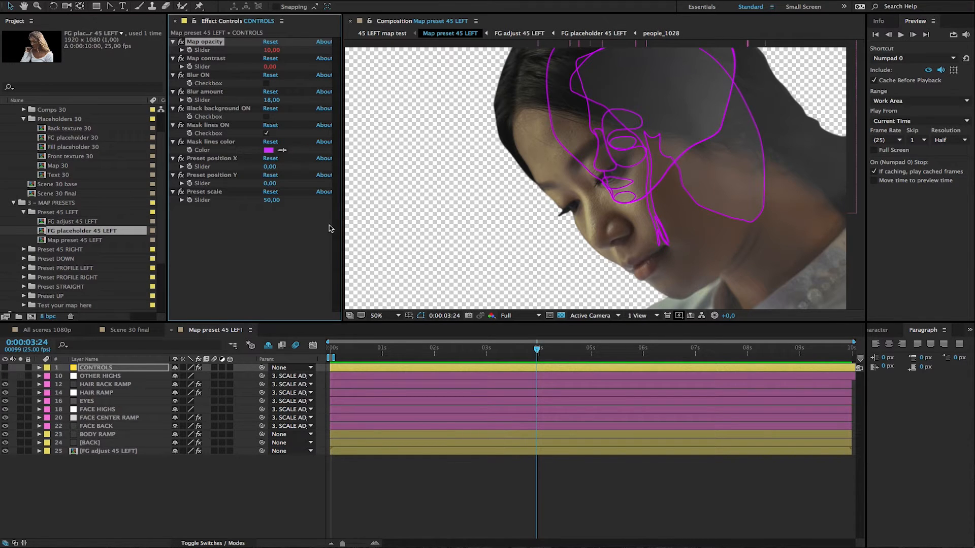
Fit the mask lines to the woman's face by setting Preset scale to 94 and Preset position Y to 324.
{"action": "left_click", "coordinate": [144, 369]}
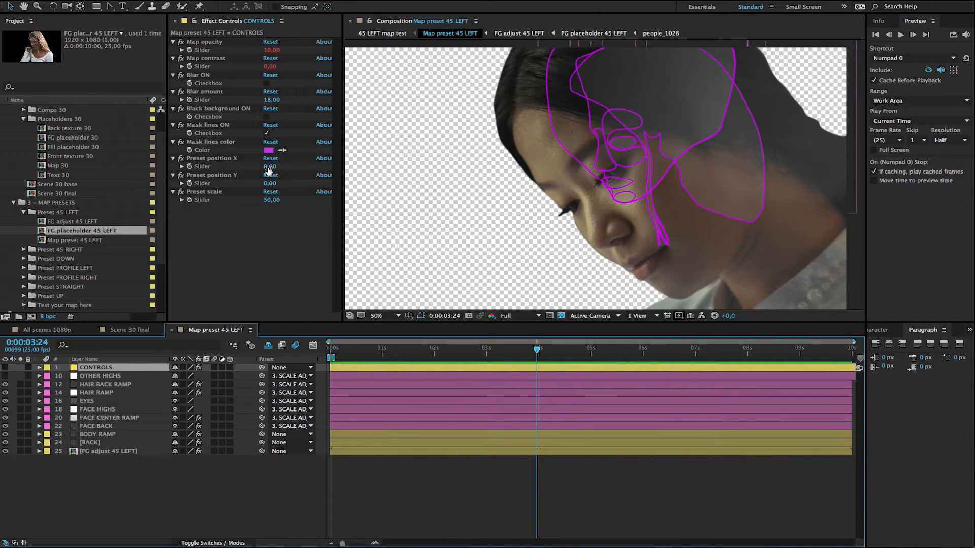
{"action": "left_click_drag", "start_coordinate": [269, 184], "coordinate": [409, 206]}
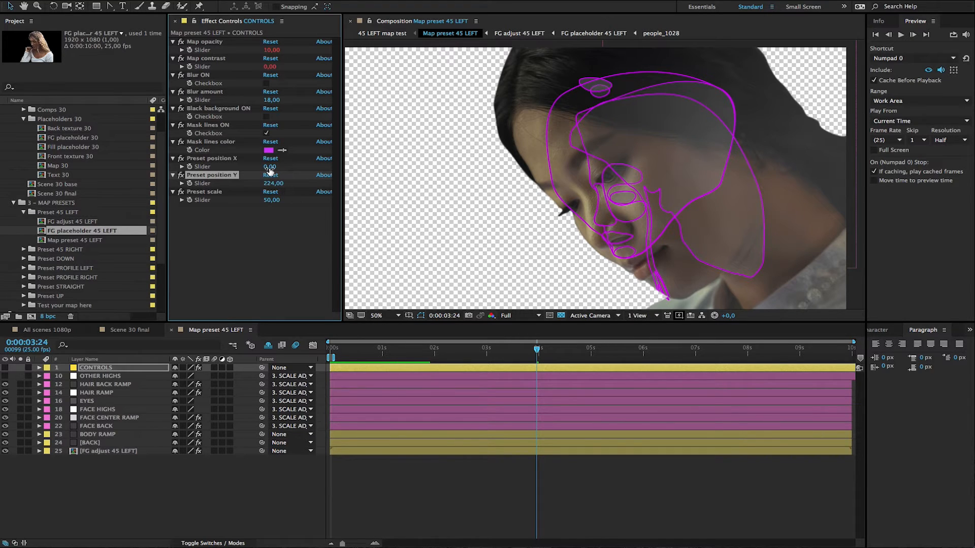
{"action": "left_click", "coordinate": [271, 200]}
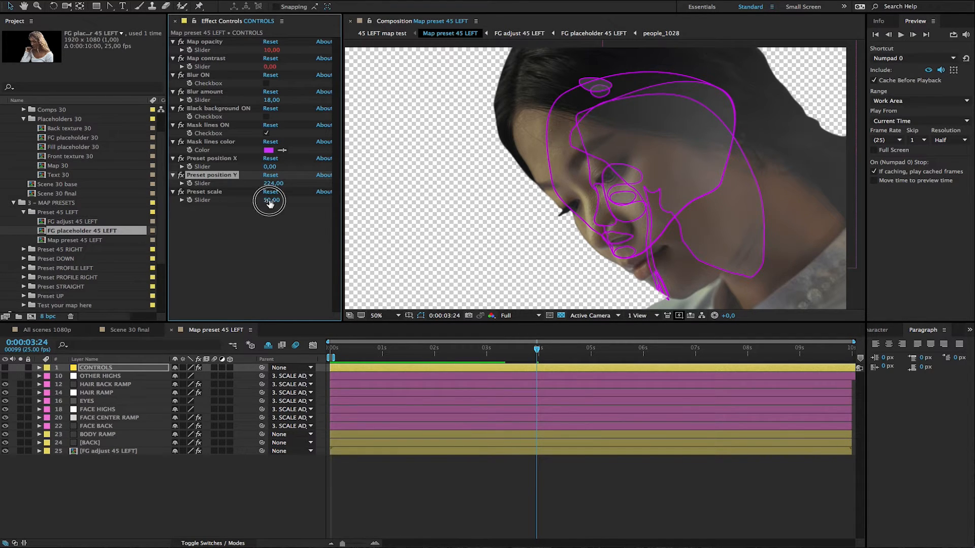
{"action": "type", "text": "80"}
{"action": "key", "text": "Return"}
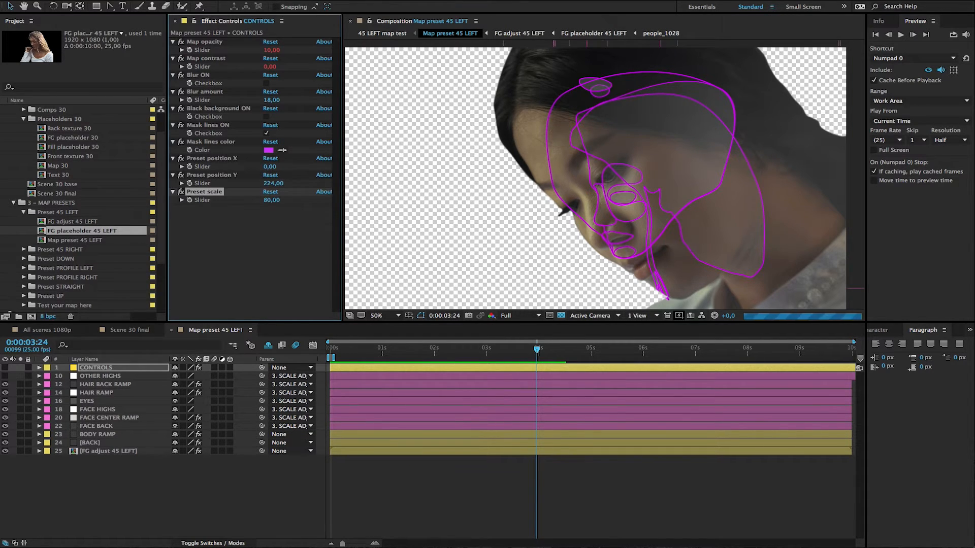
{"action": "left_click", "coordinate": [269, 200]}
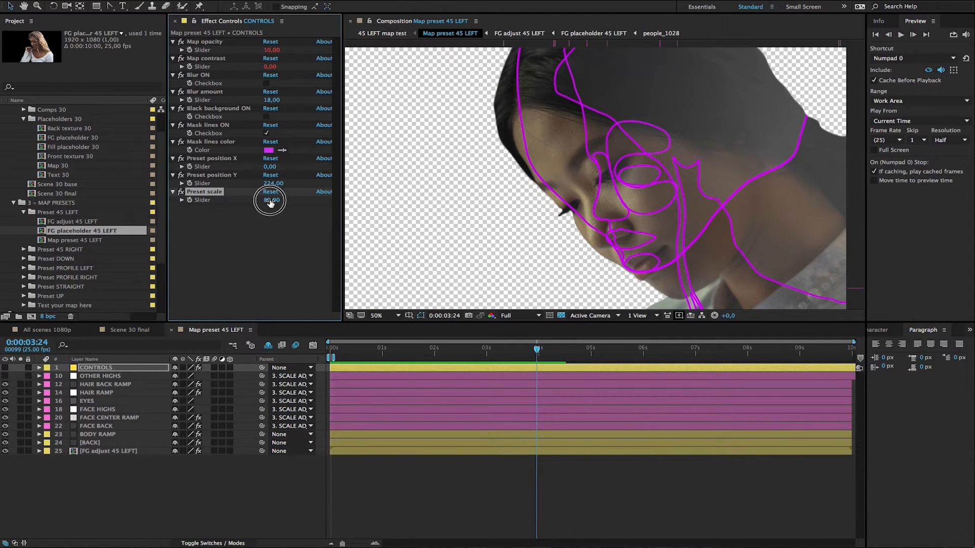
{"action": "type", "text": "94"}
{"action": "key", "text": "Return"}
{"action": "mouse_move", "coordinate": [273, 183]}
{"action": "left_mouse_down"}
{"action": "mouse_move", "coordinate": [290, 189]}
{"action": "mouse_move", "coordinate": [275, 186]}
{"action": "left_mouse_up"}
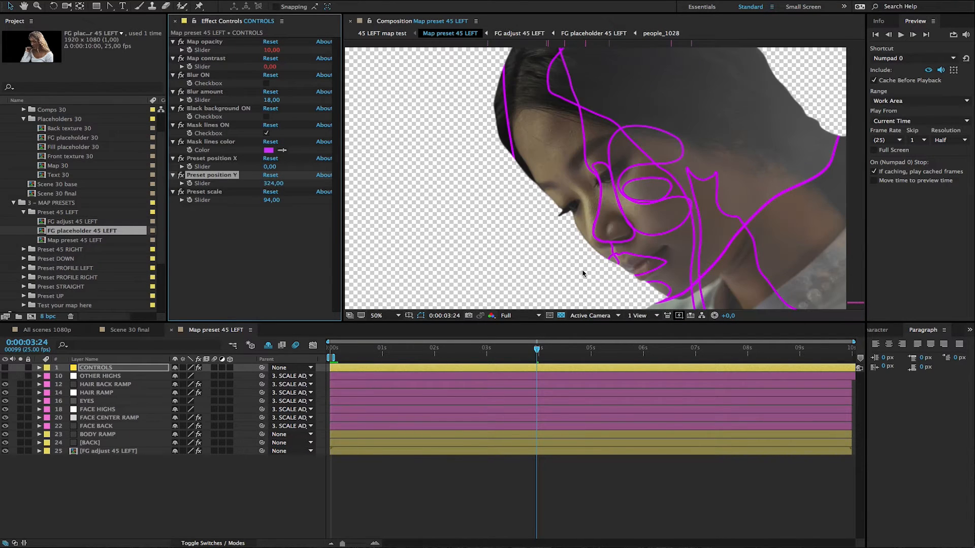
Switch the fast preview mode to Fast Draft and set Preset position X to 36.
{"action": "left_click", "coordinate": [681, 316]}
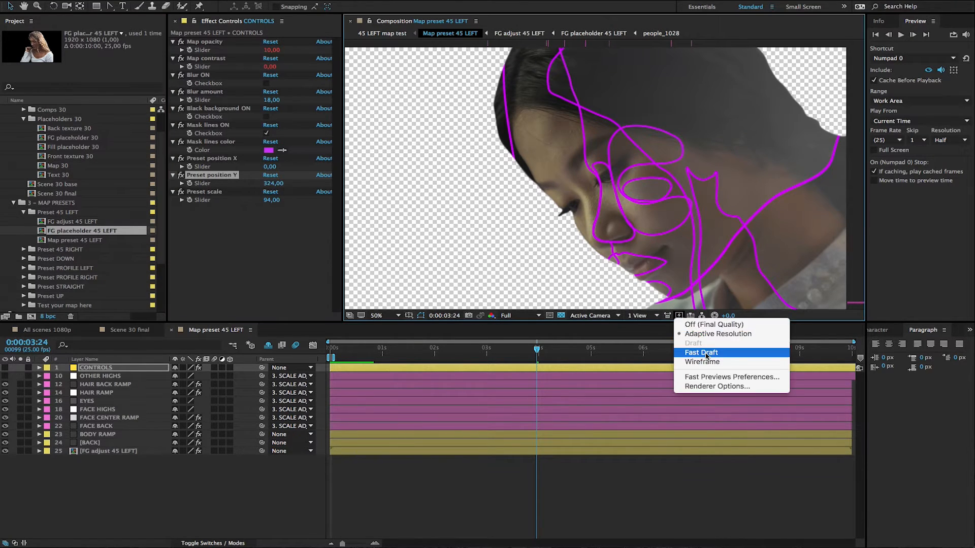
{"action": "left_click", "coordinate": [690, 351]}
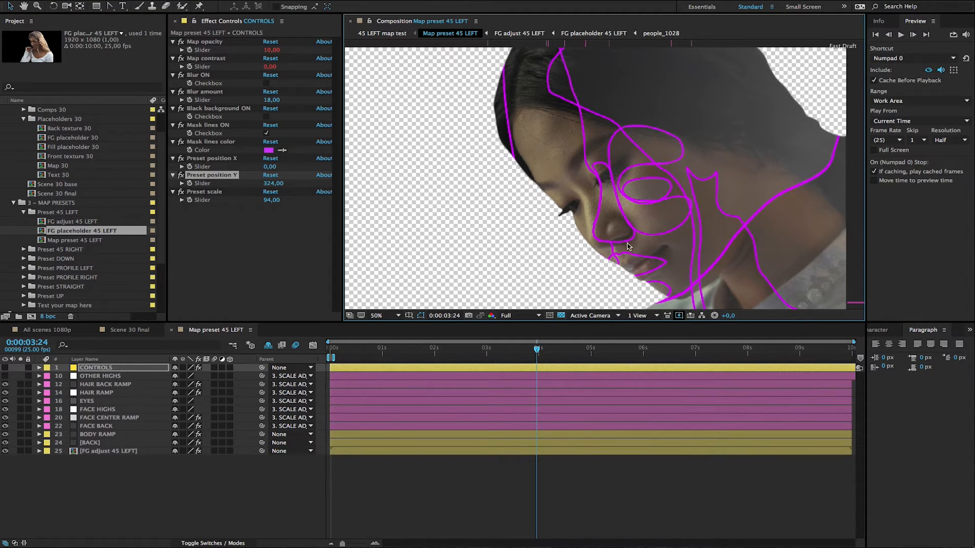
{"action": "key", "text": "space"}
{"action": "left_click_drag", "start_coordinate": [691, 237], "coordinate": [649, 227]}
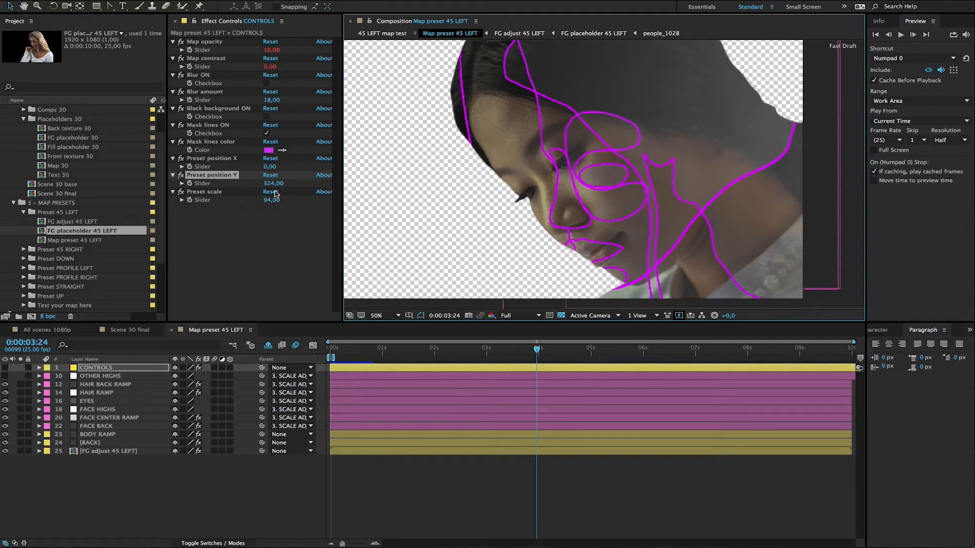
{"action": "left_click", "coordinate": [270, 168]}
{"action": "left_click_drag", "start_coordinate": [270, 168], "coordinate": [289, 172]}
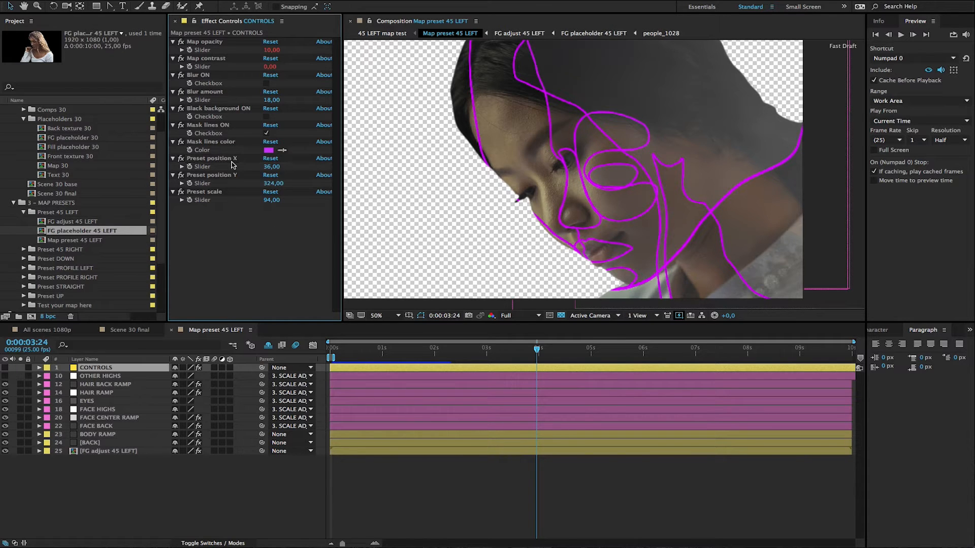
Turn off Mask lines ON in the CONTROLS layer's effects.
{"action": "left_click", "coordinate": [158, 371]}
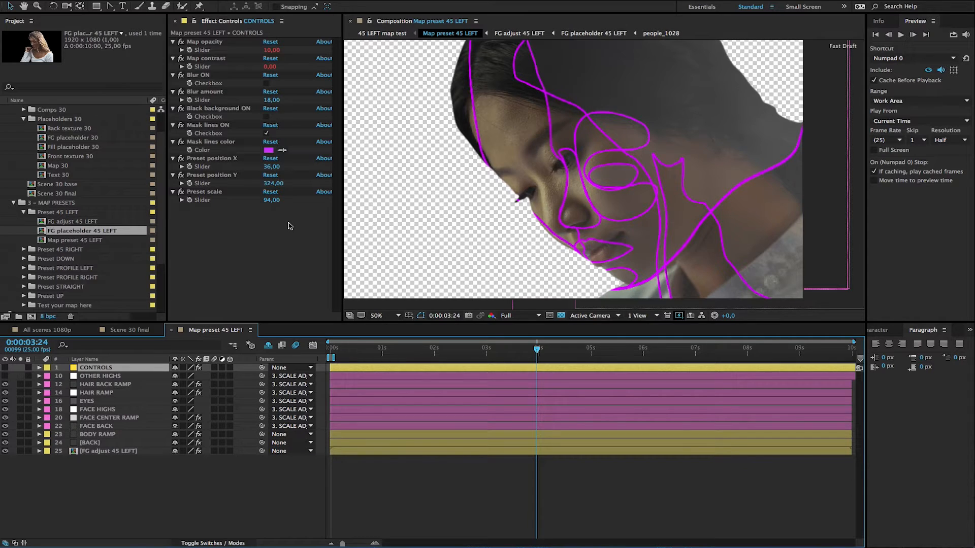
{"action": "left_click", "coordinate": [266, 134]}
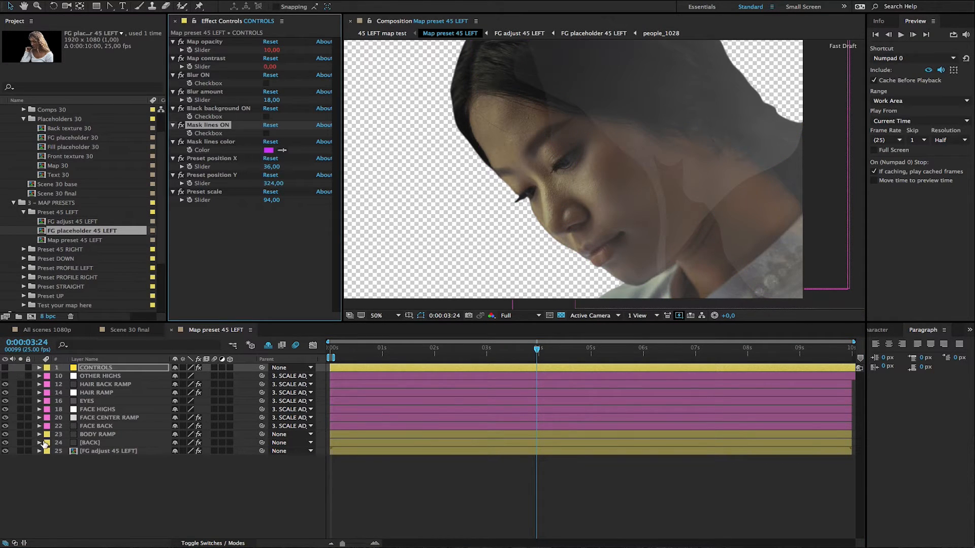
{"action": "left_click", "coordinate": [118, 370]}
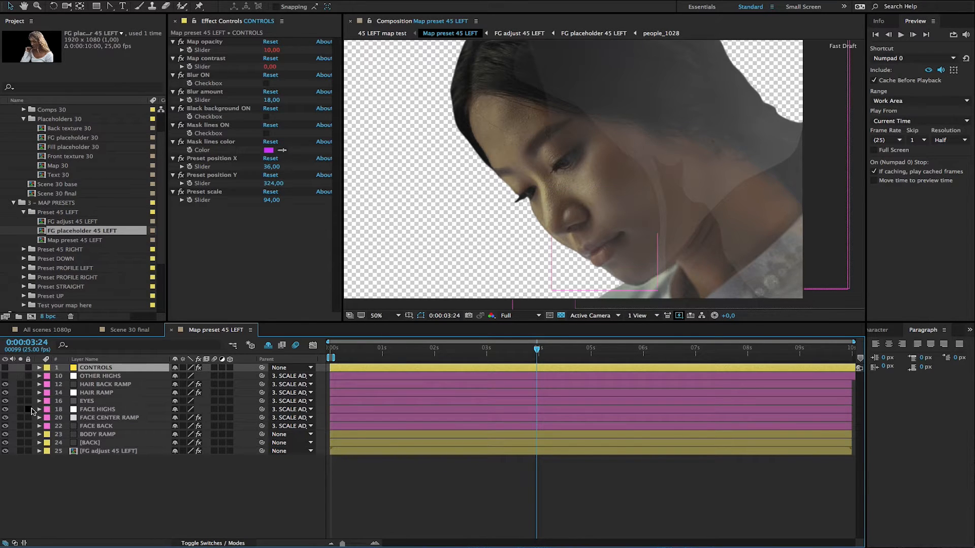
Hide all map layers from HAIR BACK RAMP through BODY RAMP, leaving only BACK and the FG adjust 45 LEFT layer.
{"action": "left_click", "coordinate": [138, 444]}
{"action": "left_click", "coordinate": [7, 385]}
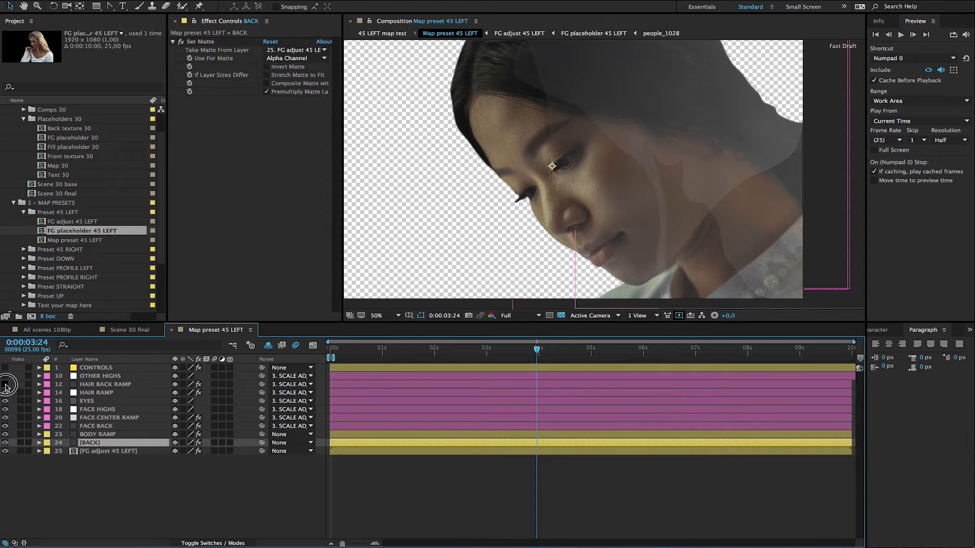
{"action": "left_click_drag", "start_coordinate": [5, 386], "coordinate": [5, 434]}
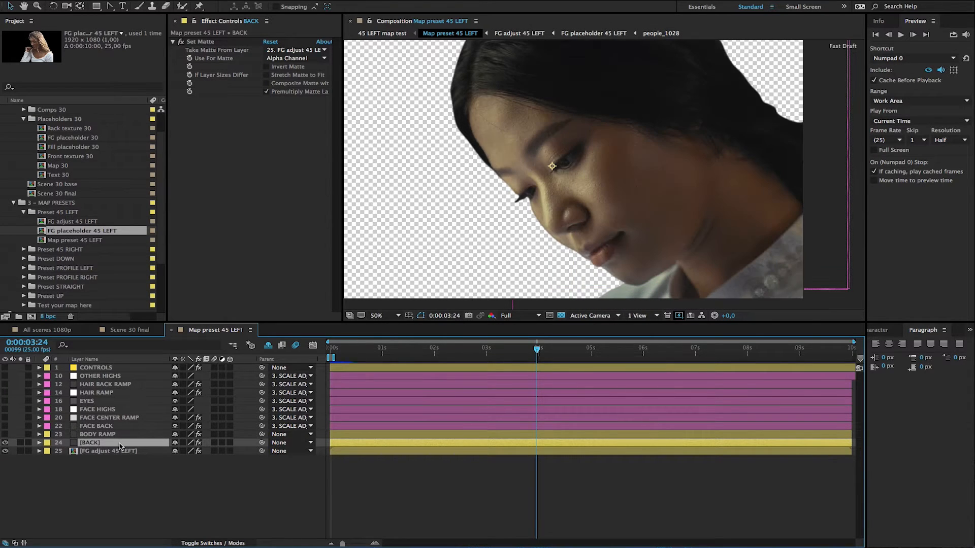
Check the BACK layer alone by raising Map opacity to 100, and return the opacity to 10.
{"action": "left_click", "coordinate": [134, 369]}
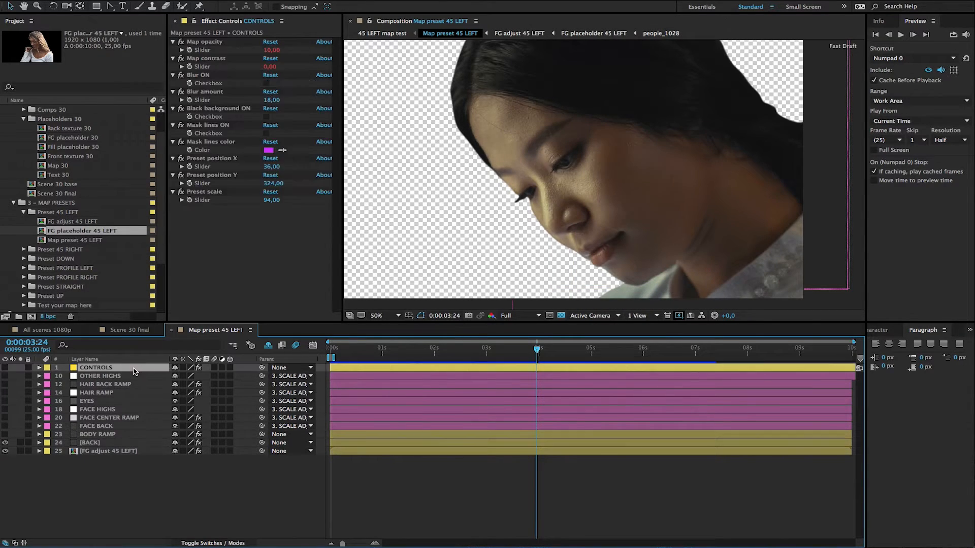
{"action": "left_click", "coordinate": [268, 50]}
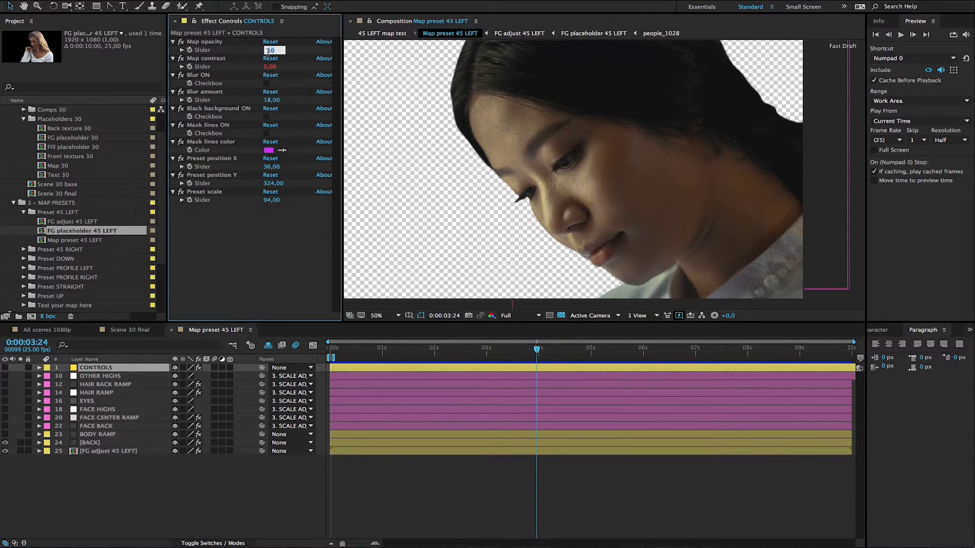
{"action": "type", "text": "100"}
{"action": "key", "text": "Return"}
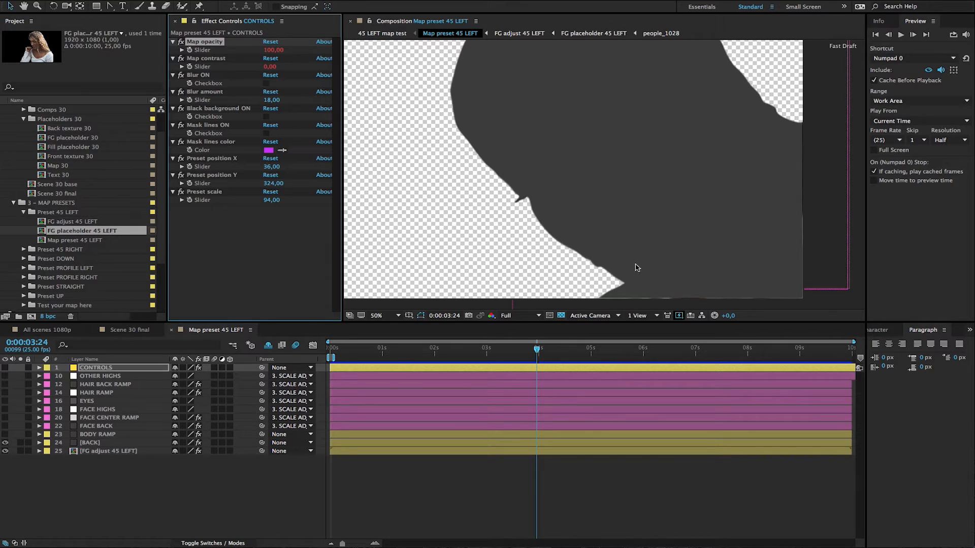
{"action": "left_click", "coordinate": [274, 51]}
{"action": "type", "text": "10"}
{"action": "key", "text": "Return"}
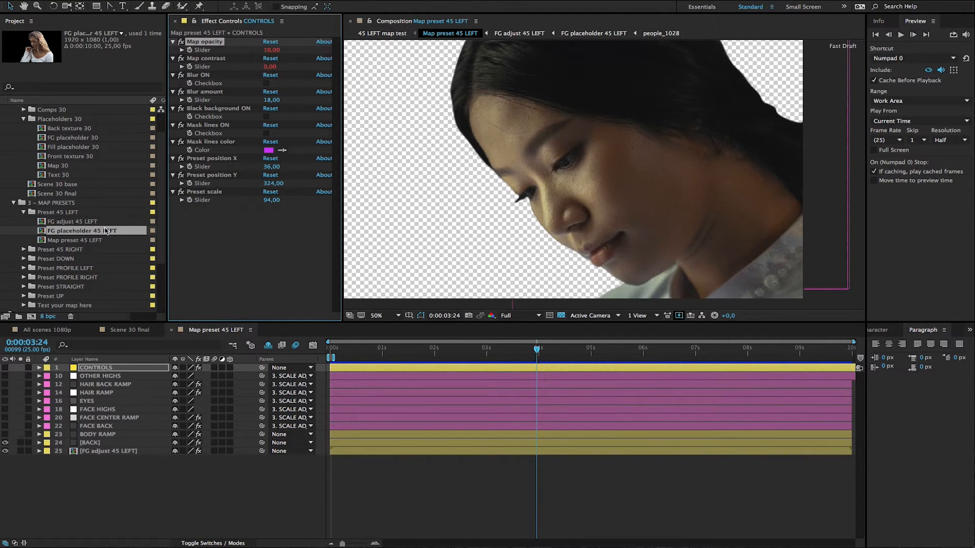
Show the BODY RAMP layer and set the CONTROLS layer's Map opacity to 90.
{"action": "left_click", "coordinate": [154, 368]}
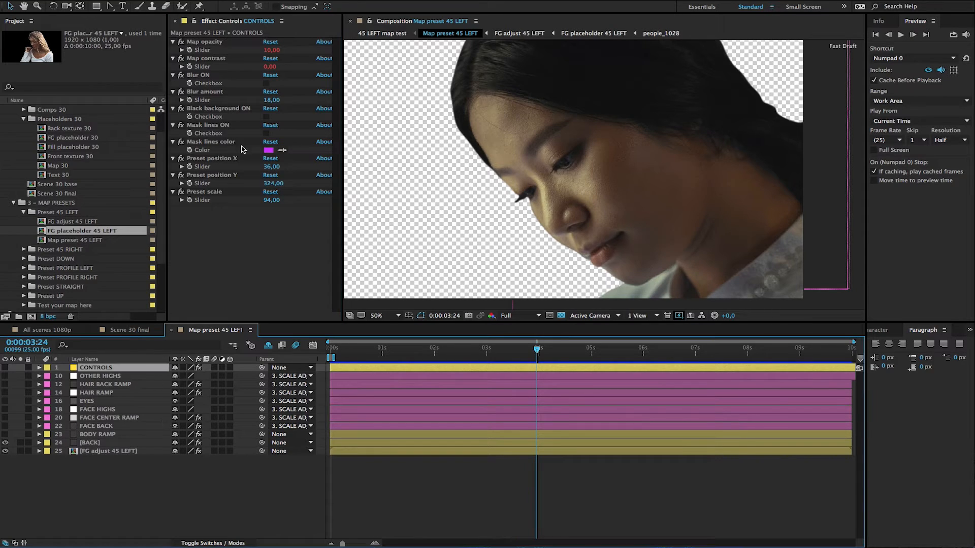
{"action": "left_click", "coordinate": [111, 435]}
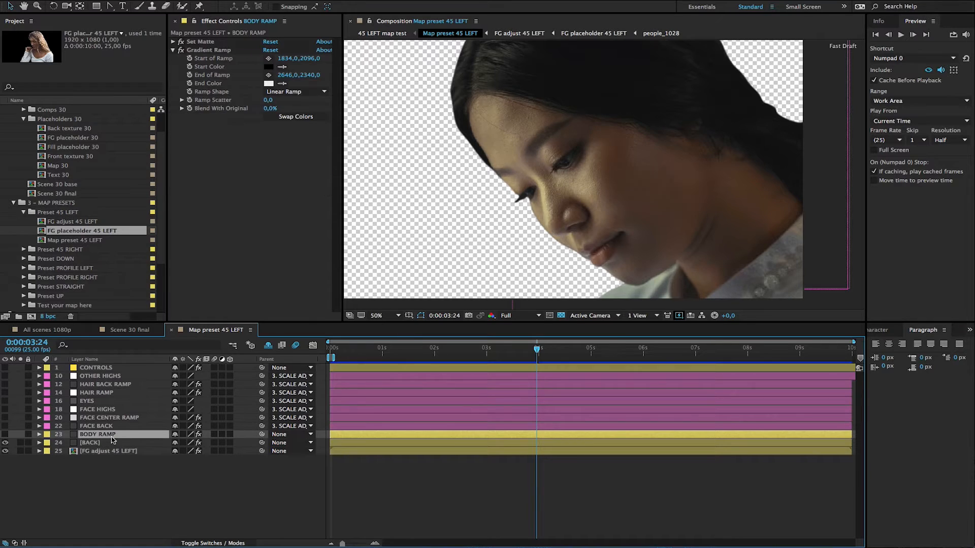
{"action": "left_click", "coordinate": [5, 435]}
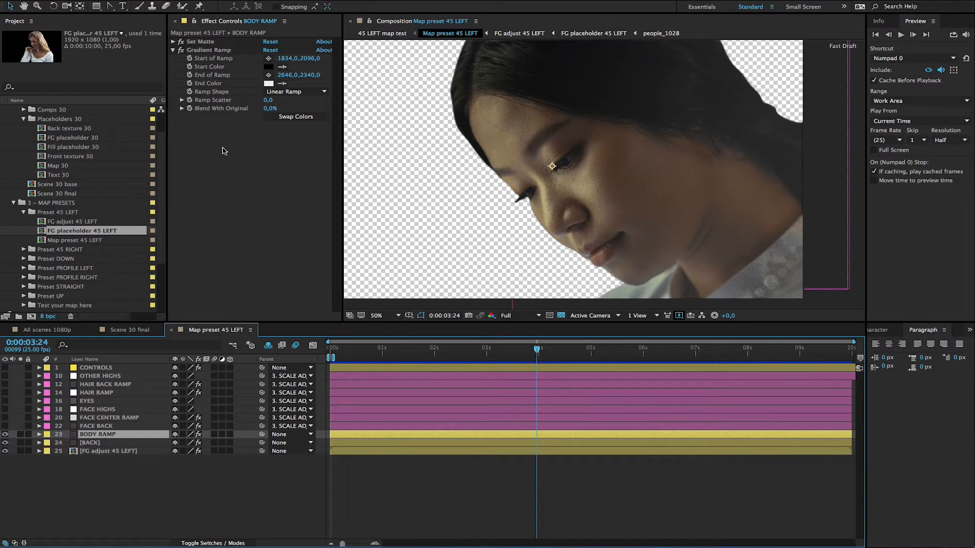
{"action": "left_click", "coordinate": [132, 368]}
{"action": "left_click", "coordinate": [267, 51]}
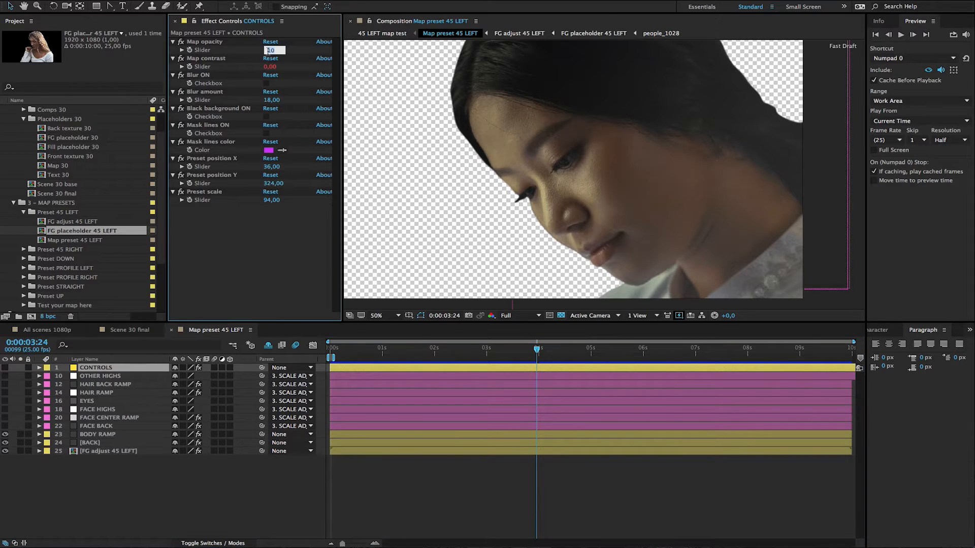
{"action": "key", "text": "Return"}
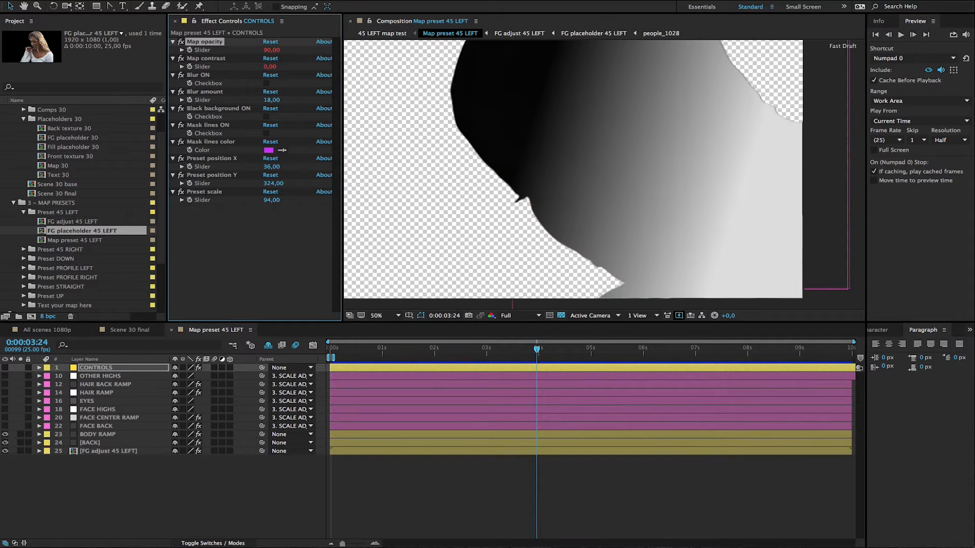
Move BODY RAMP's Gradient Ramp points, placing the ramp's start at about 2206, 2534 and its end at about 3068, 2026.
{"action": "left_click", "coordinate": [99, 435]}
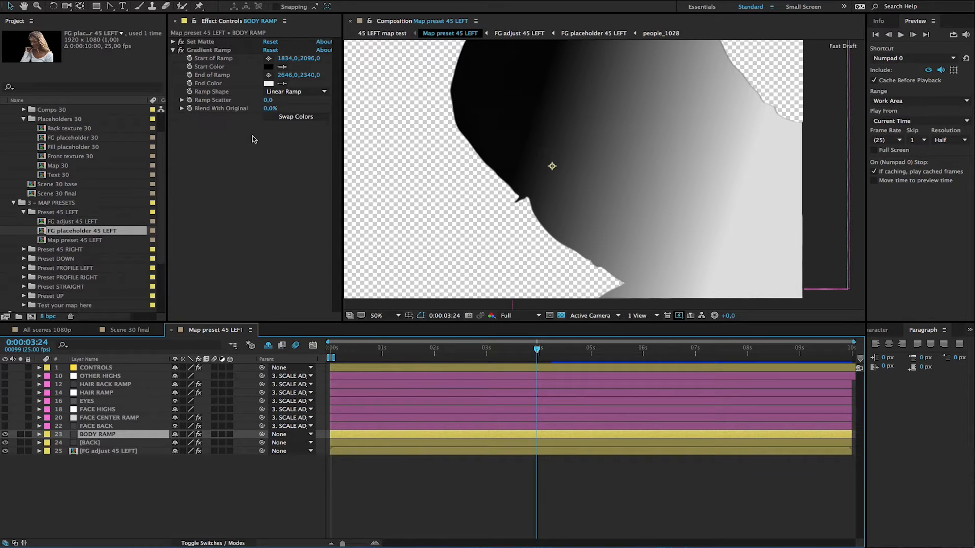
{"action": "left_click", "coordinate": [218, 51]}
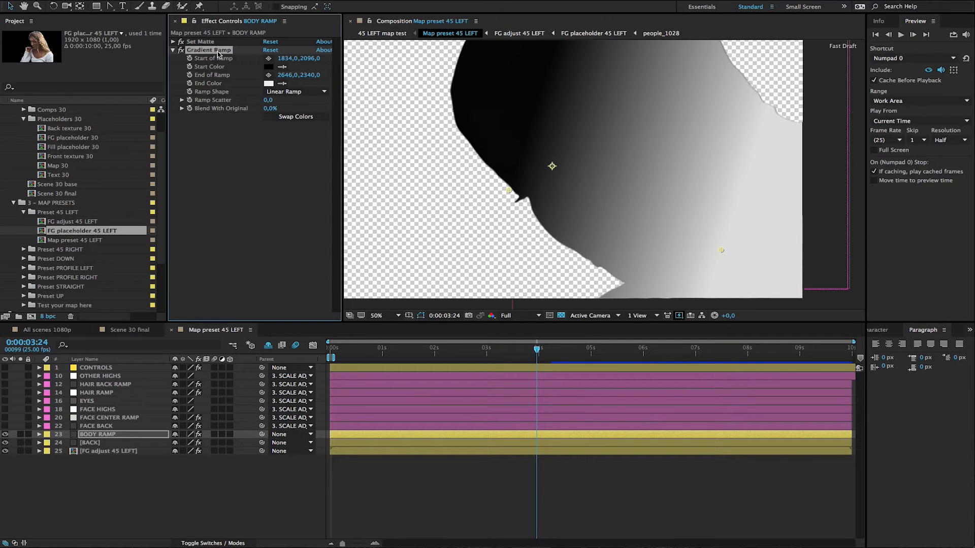
{"action": "left_click", "coordinate": [269, 59]}
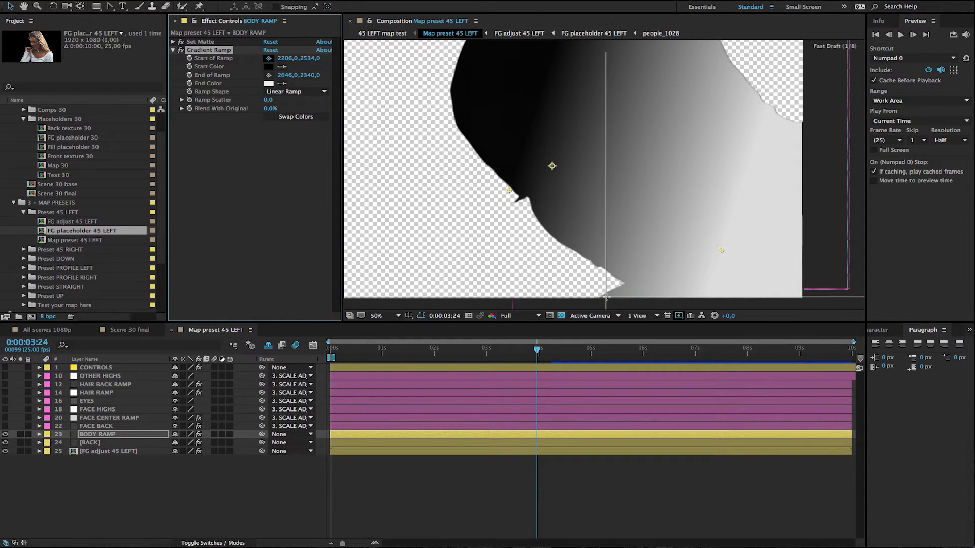
{"action": "left_click", "coordinate": [606, 297]}
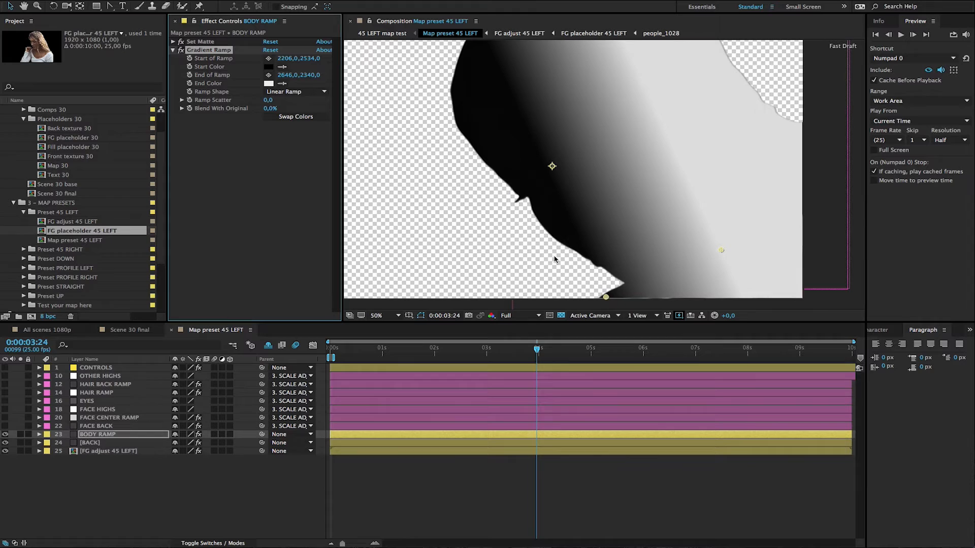
{"action": "left_click", "coordinate": [268, 74]}
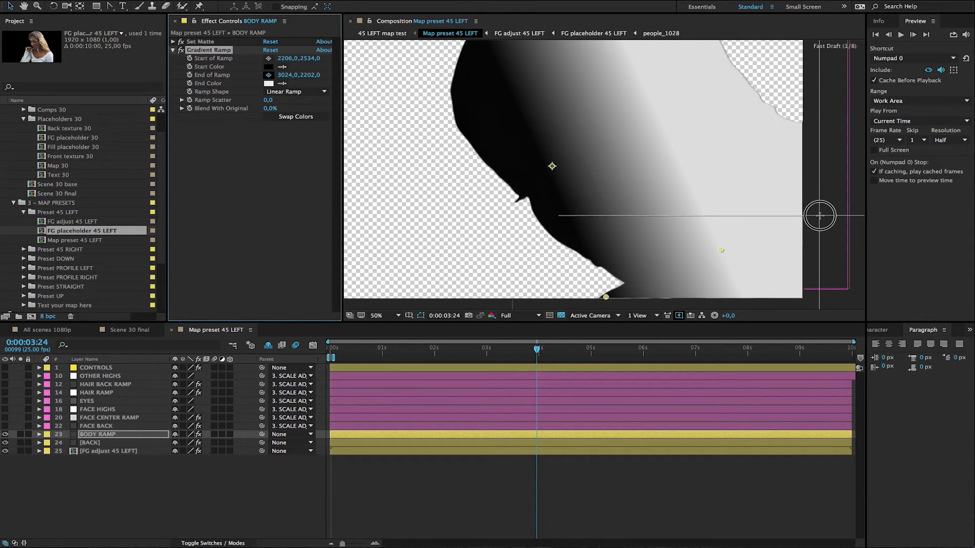
{"action": "left_click", "coordinate": [820, 217]}
{"action": "left_click_drag", "start_coordinate": [819, 216], "coordinate": [831, 172]}
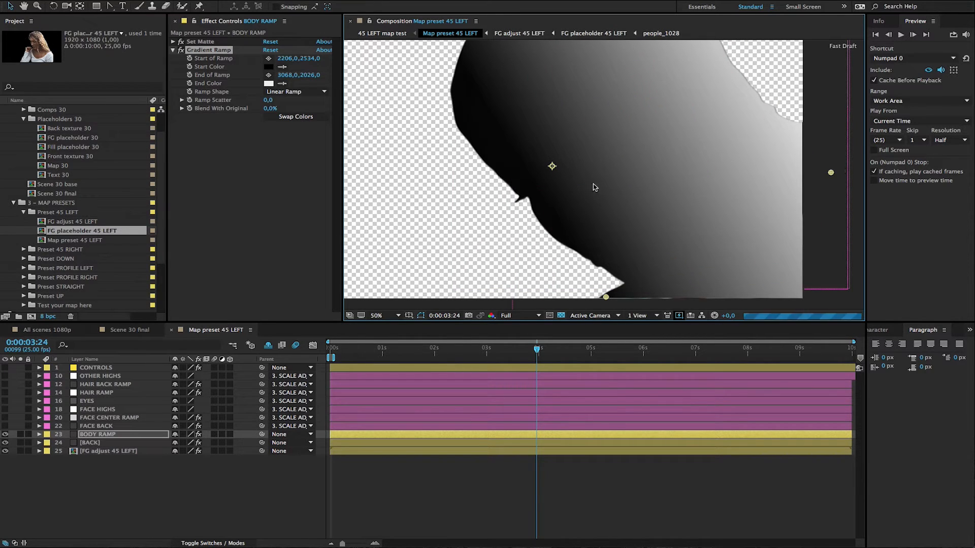
Show the FACE BACK layer, reveal its mask, and select the mask path for editing.
{"action": "left_click", "coordinate": [106, 426]}
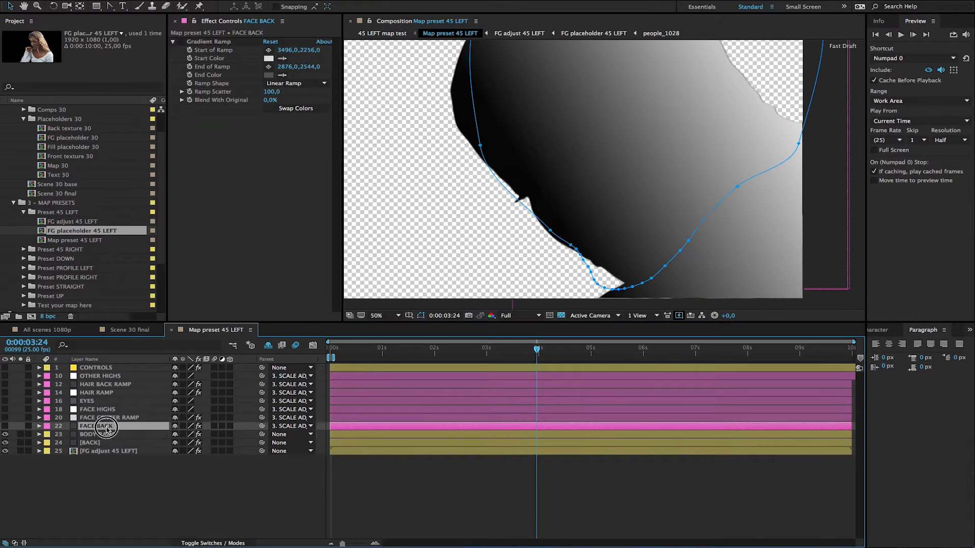
{"action": "left_click", "coordinate": [5, 426]}
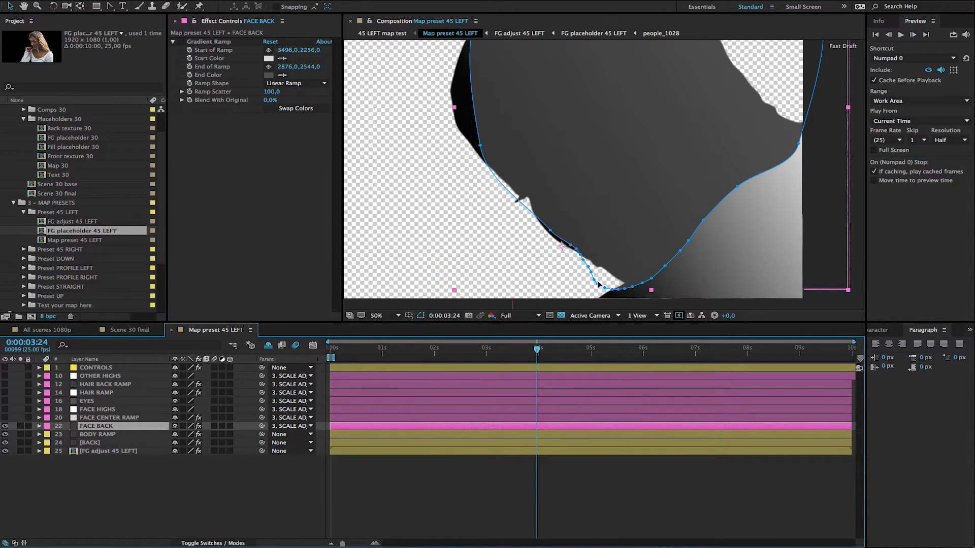
{"action": "key", "text": "ctrl+s"}
{"action": "key", "text": "m"}
{"action": "left_click", "coordinate": [149, 443]}
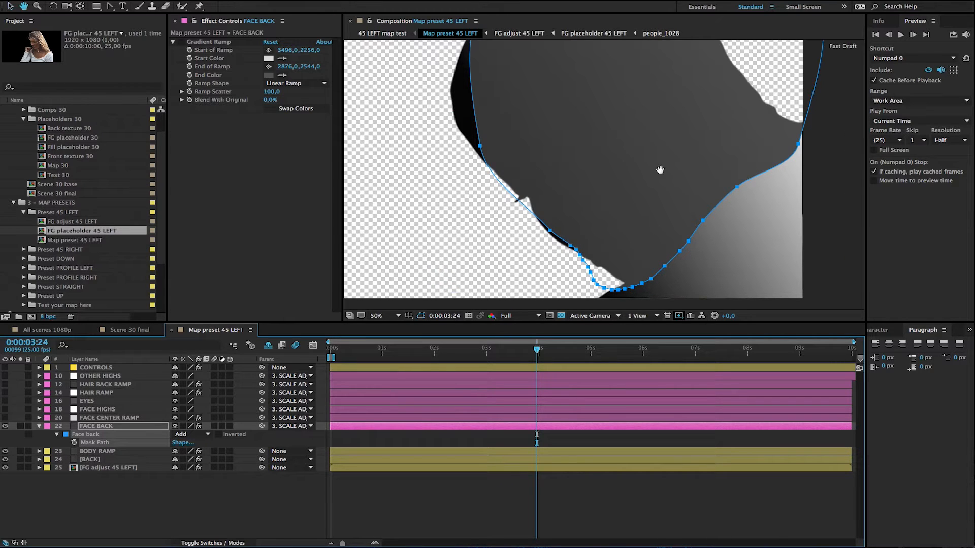
{"action": "left_click_drag", "start_coordinate": [659, 168], "coordinate": [647, 150]}
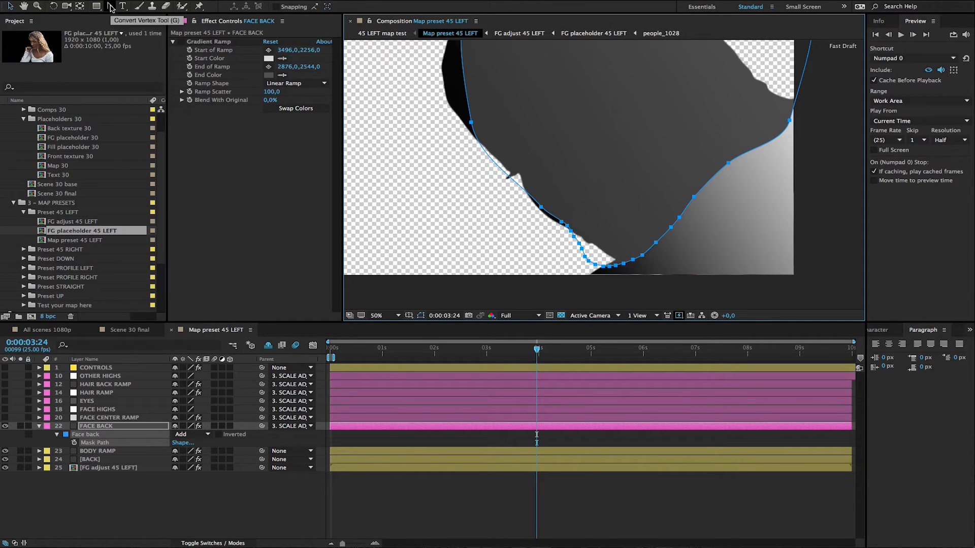
Thin out the FACE BACK mask with the Delete Vertex tool, removing surplus vertices around the mouth, chin and jawline.
{"action": "left_click_drag", "start_coordinate": [110, 6], "coordinate": [146, 41]}
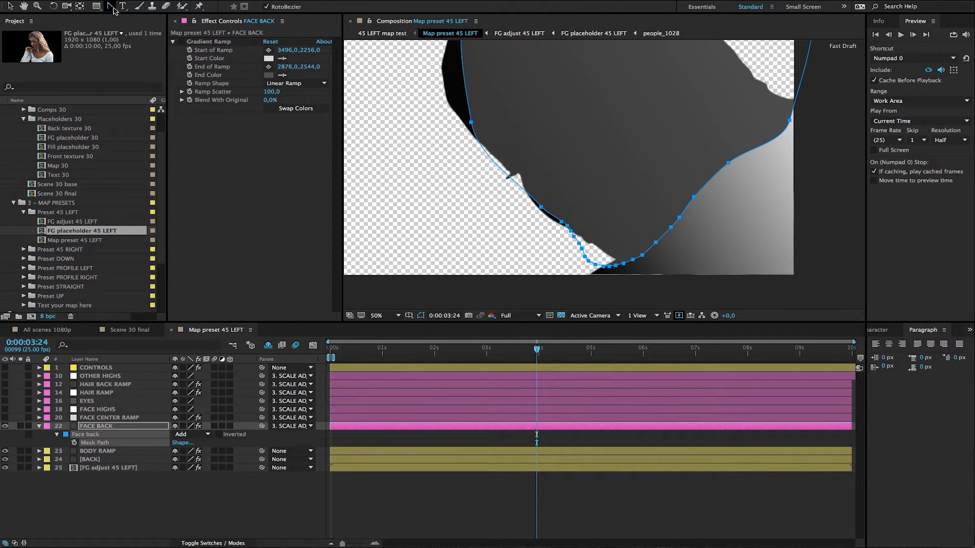
{"action": "left_click_drag", "start_coordinate": [114, 10], "coordinate": [135, 12]}
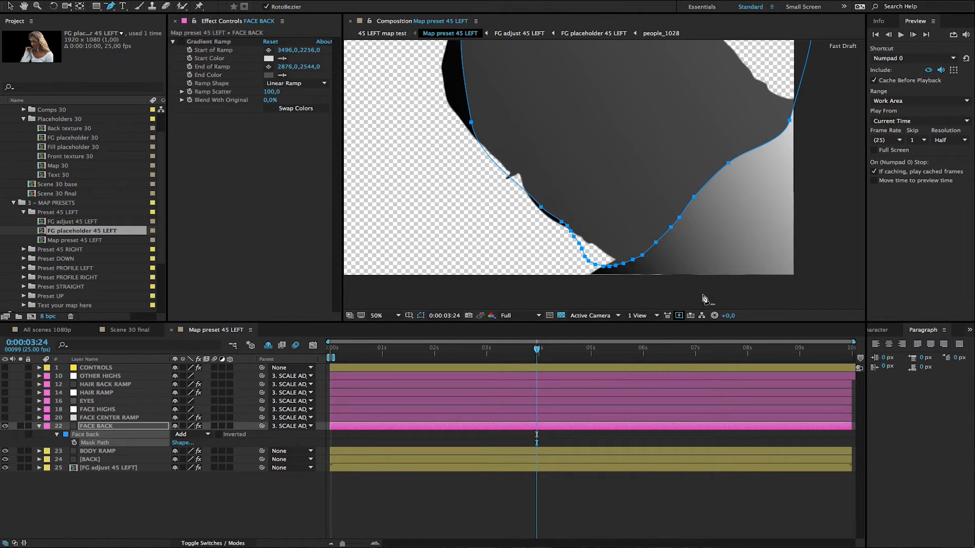
{"action": "left_click", "coordinate": [633, 260]}
{"action": "left_click", "coordinate": [615, 265]}
{"action": "left_click", "coordinate": [603, 266]}
{"action": "left_click", "coordinate": [594, 264]}
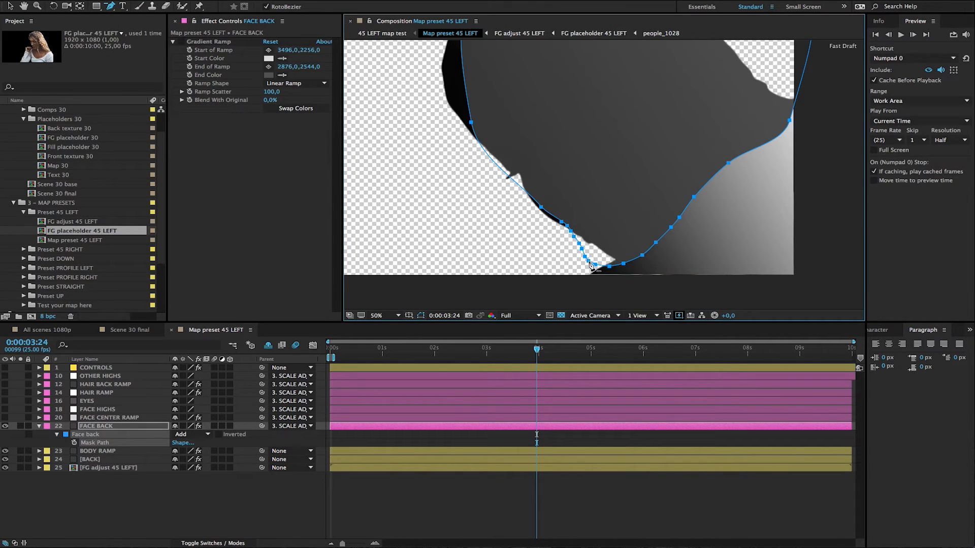
{"action": "left_click", "coordinate": [588, 261]}
{"action": "left_click", "coordinate": [581, 249]}
{"action": "left_click", "coordinate": [573, 237]}
{"action": "left_click", "coordinate": [568, 228]}
{"action": "left_click", "coordinate": [135, 441]}
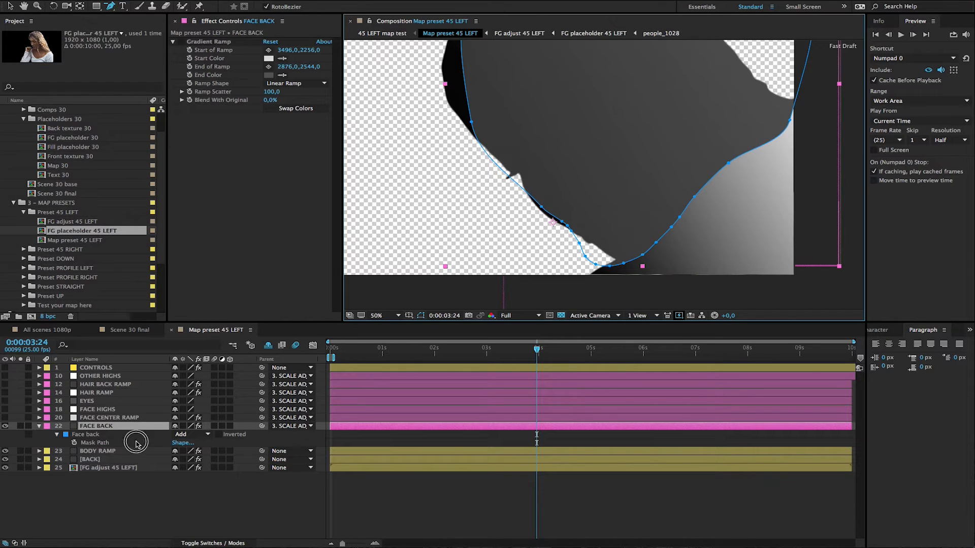
{"action": "left_click", "coordinate": [596, 264]}
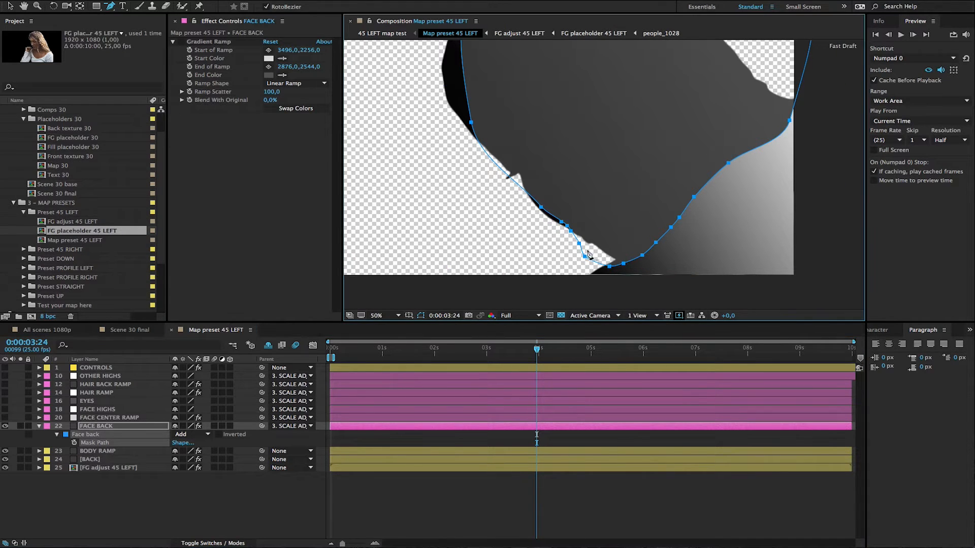
{"action": "left_click", "coordinate": [579, 243]}
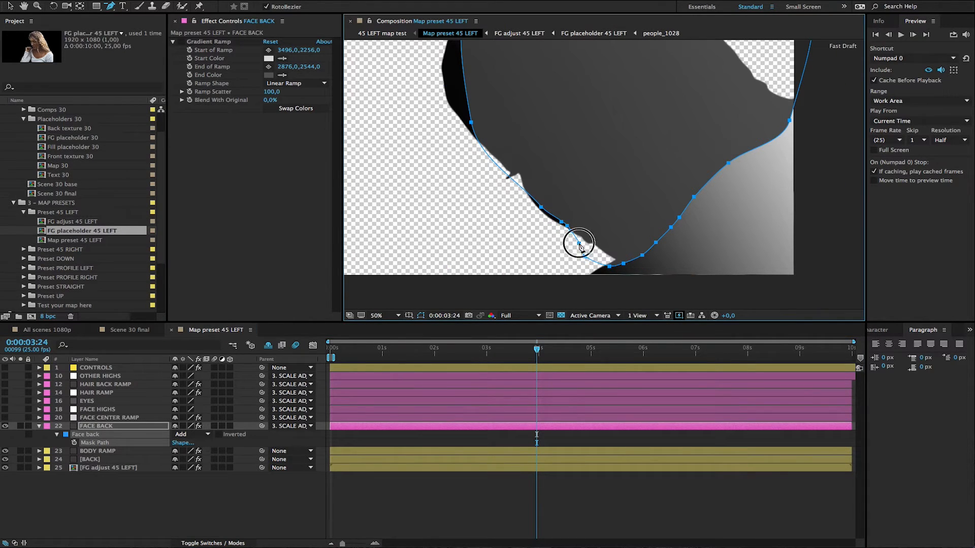
{"action": "left_click", "coordinate": [562, 223]}
{"action": "left_click", "coordinate": [642, 256]}
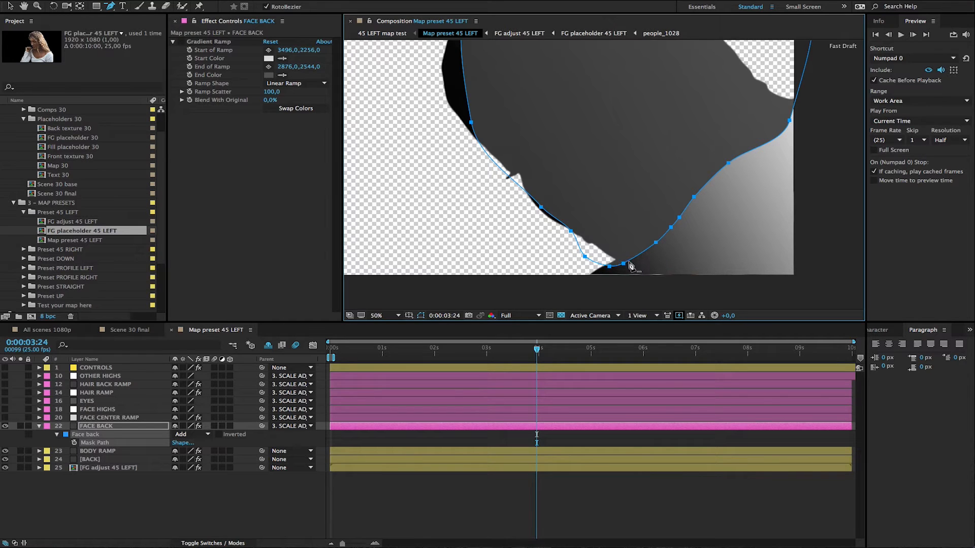
{"action": "left_click", "coordinate": [624, 264]}
{"action": "left_click", "coordinate": [671, 227]}
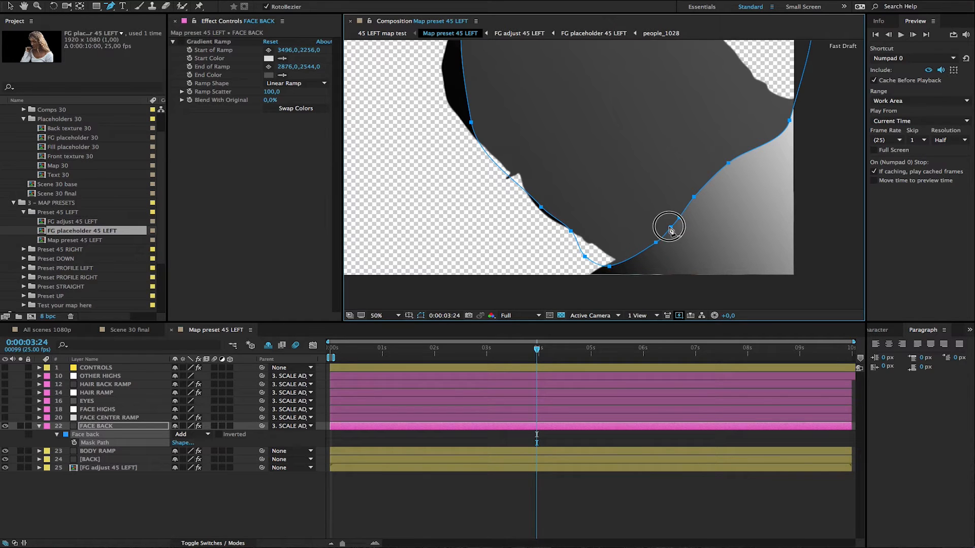
{"action": "left_click", "coordinate": [694, 196]}
{"action": "left_click", "coordinate": [171, 425]}
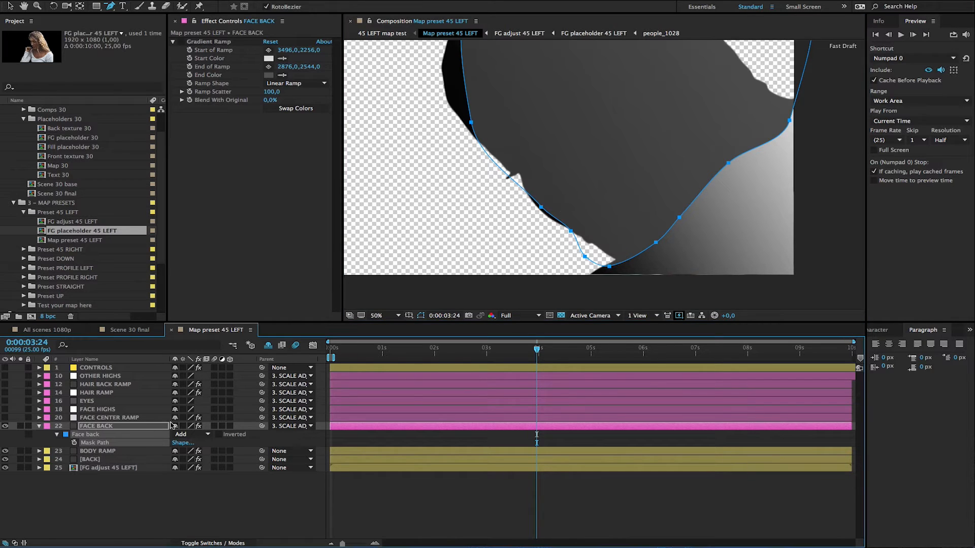
Switch to the Convert Vertex tool and enlarge the composition viewer downward.
{"action": "left_click", "coordinate": [110, 6]}
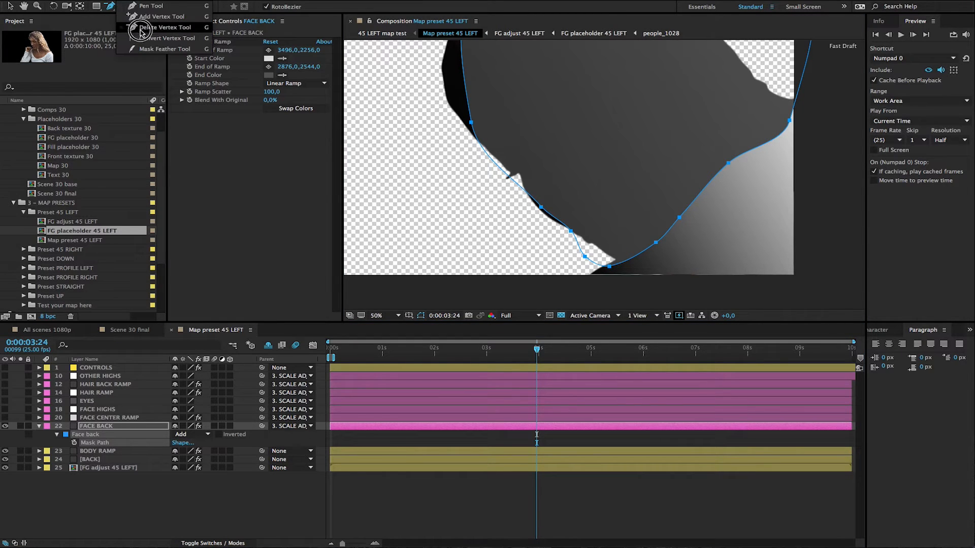
{"action": "left_click", "coordinate": [153, 40]}
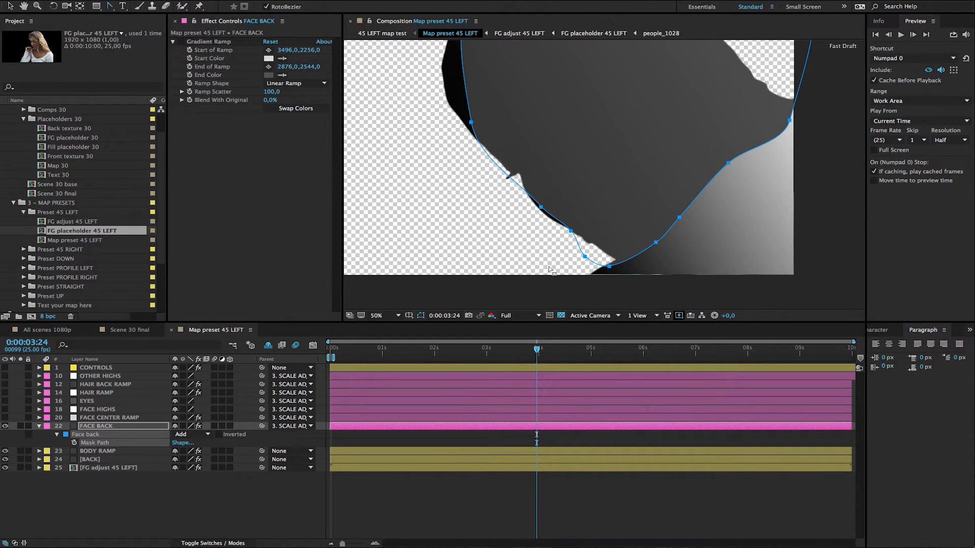
{"action": "left_click_drag", "start_coordinate": [673, 195], "coordinate": [658, 168]}
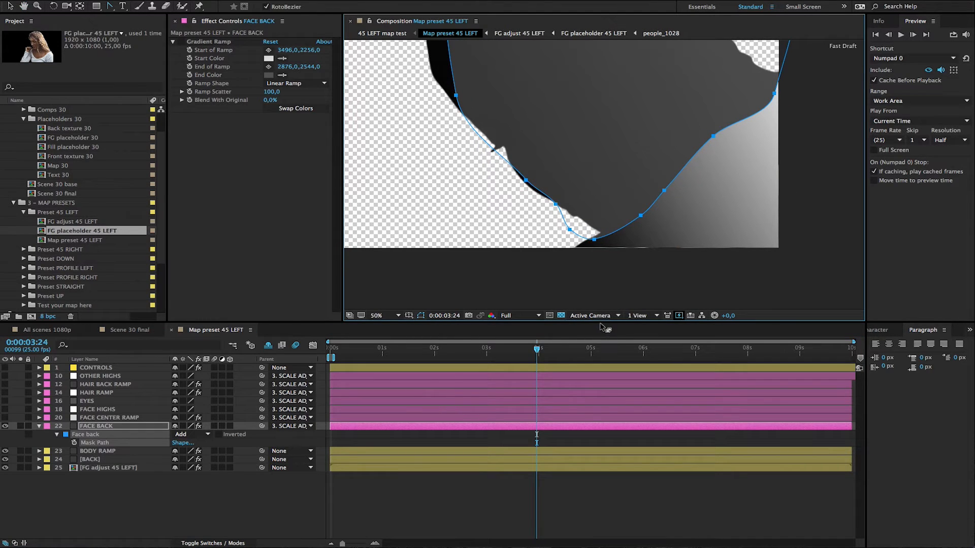
{"action": "left_click_drag", "start_coordinate": [602, 323], "coordinate": [604, 364]}
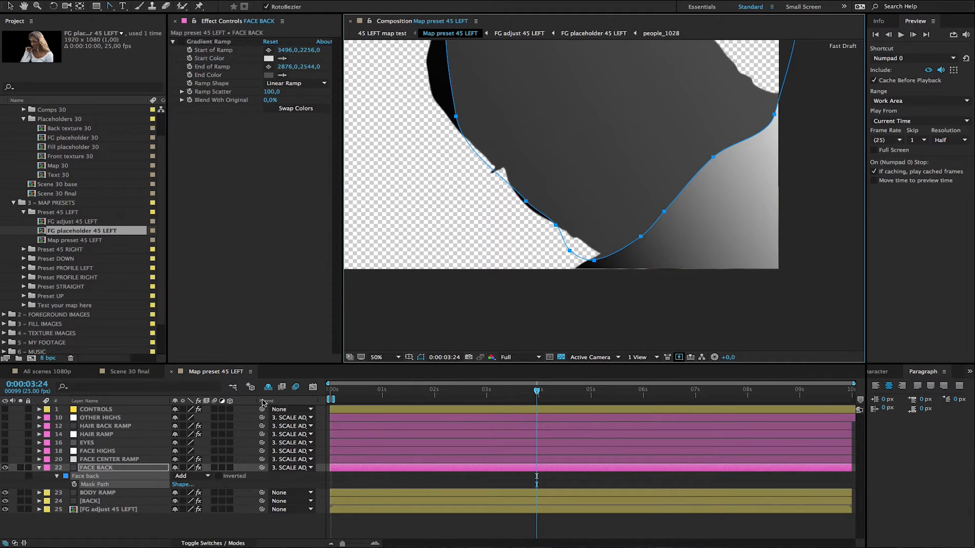
Set the CONTROLS layer's Map opacity to 10 and turn off the transparency grid in the composition view.
{"action": "left_click", "coordinate": [96, 409]}
{"action": "left_click", "coordinate": [268, 50]}
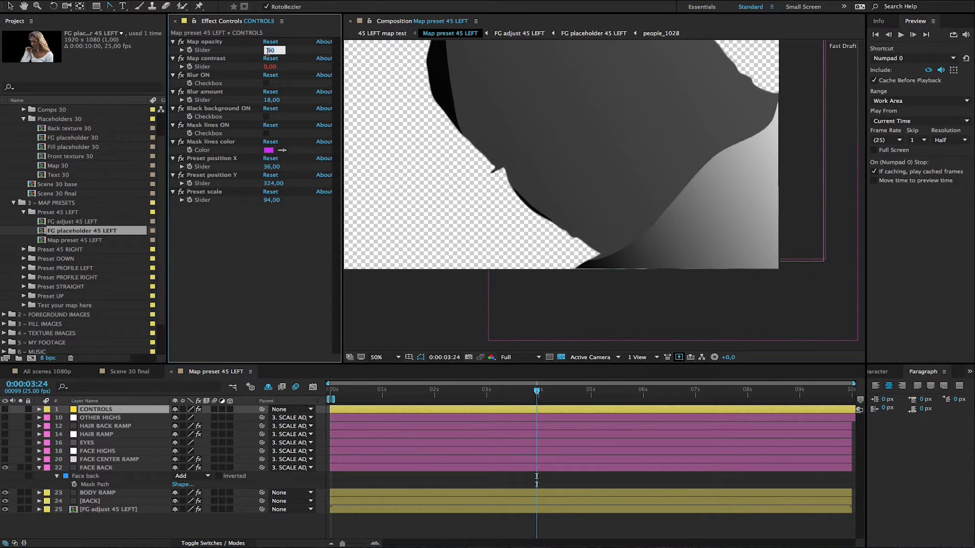
{"action": "key", "text": "Return"}
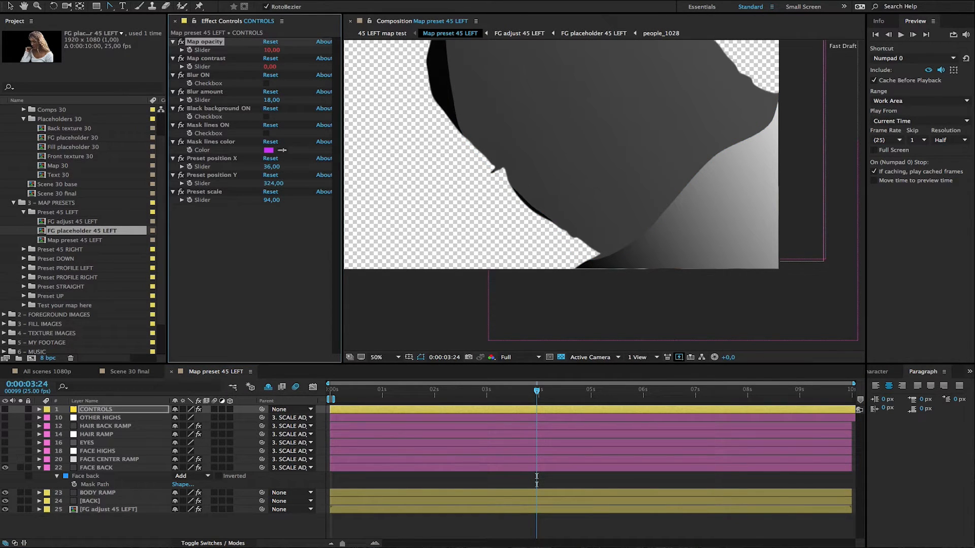
{"action": "left_click", "coordinate": [158, 469]}
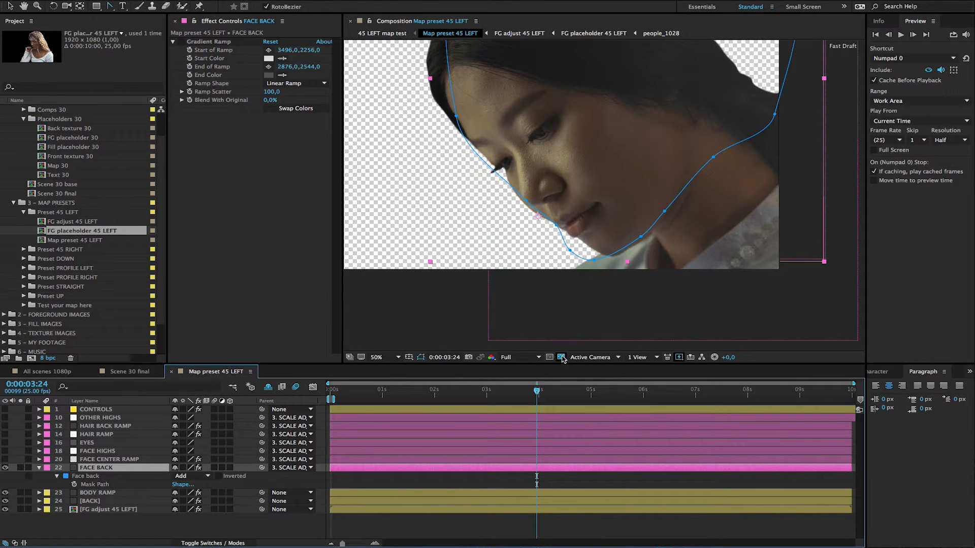
{"action": "left_click", "coordinate": [562, 358]}
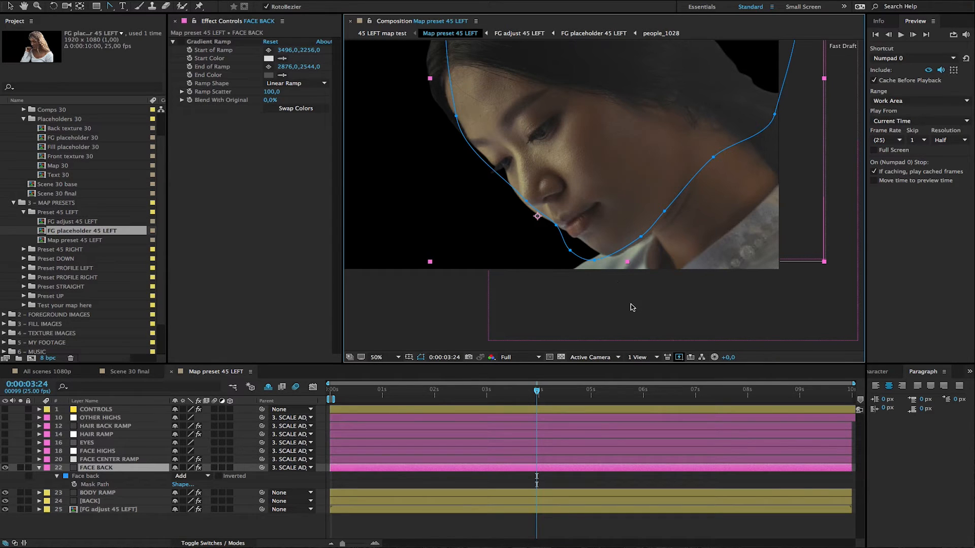
{"action": "left_click_drag", "start_coordinate": [605, 147], "coordinate": [628, 200]}
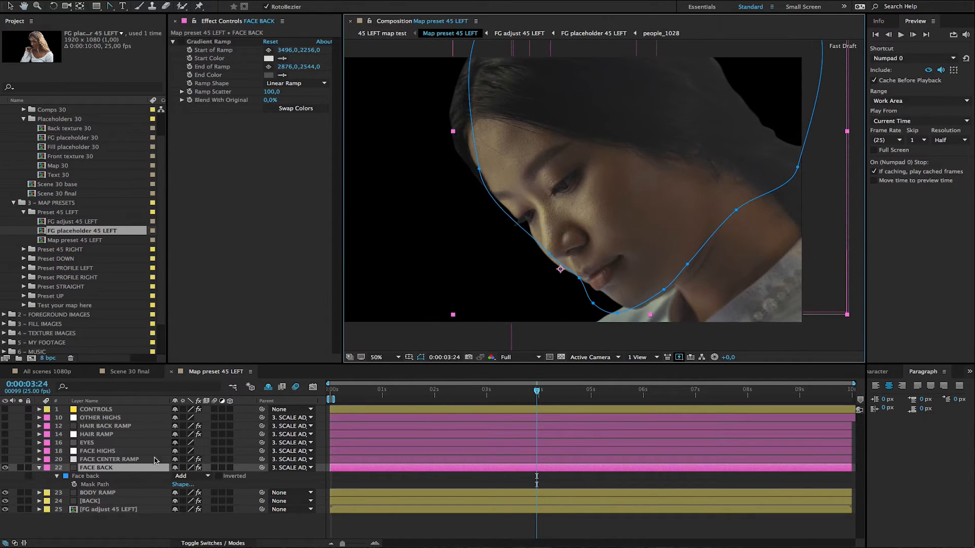
Reshape the FACE BACK mask along the chin and jaw by moving its vertices onto the lower face contour.
{"action": "left_click", "coordinate": [126, 486]}
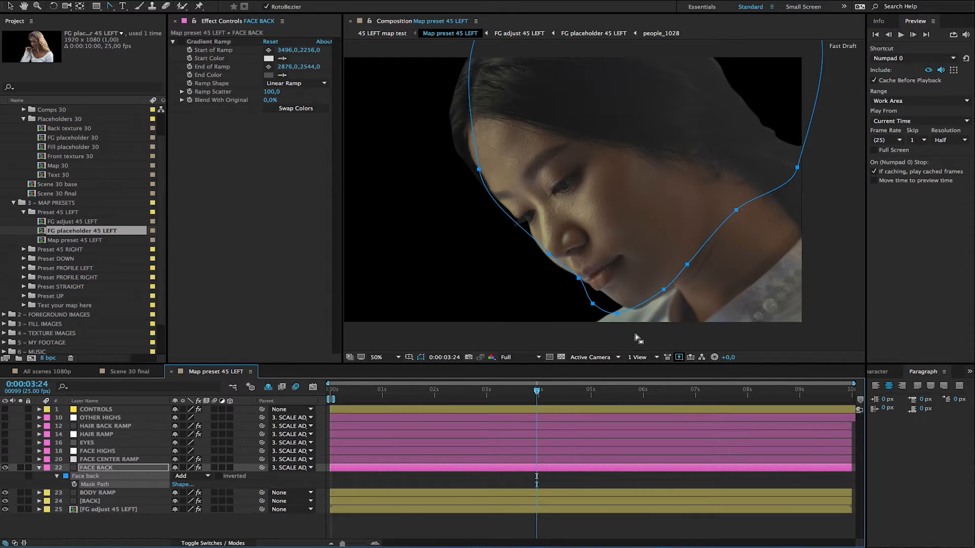
{"action": "left_click_drag", "start_coordinate": [616, 313], "coordinate": [658, 298]}
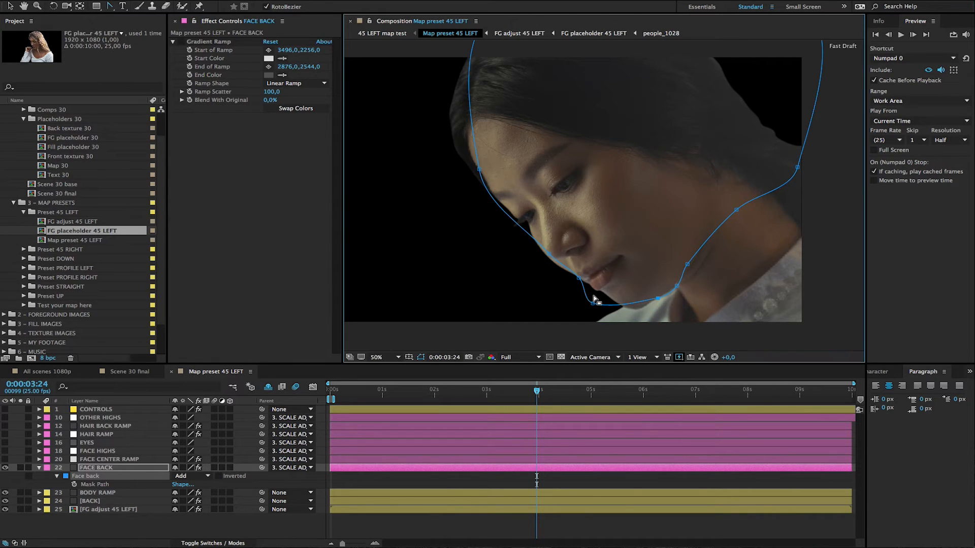
{"action": "left_click_drag", "start_coordinate": [581, 296], "coordinate": [635, 309]}
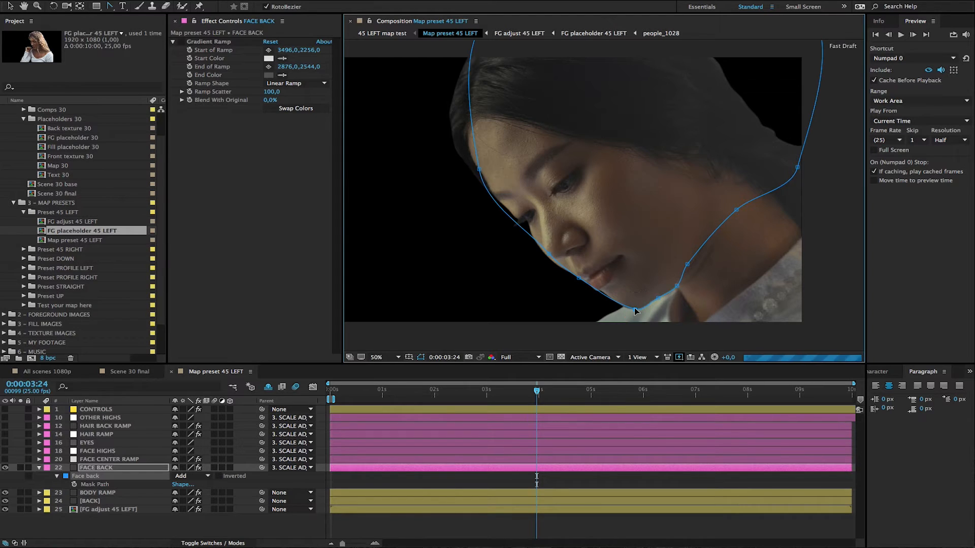
{"action": "left_click", "coordinate": [688, 265]}
{"action": "left_click_drag", "start_coordinate": [687, 265], "coordinate": [699, 255]}
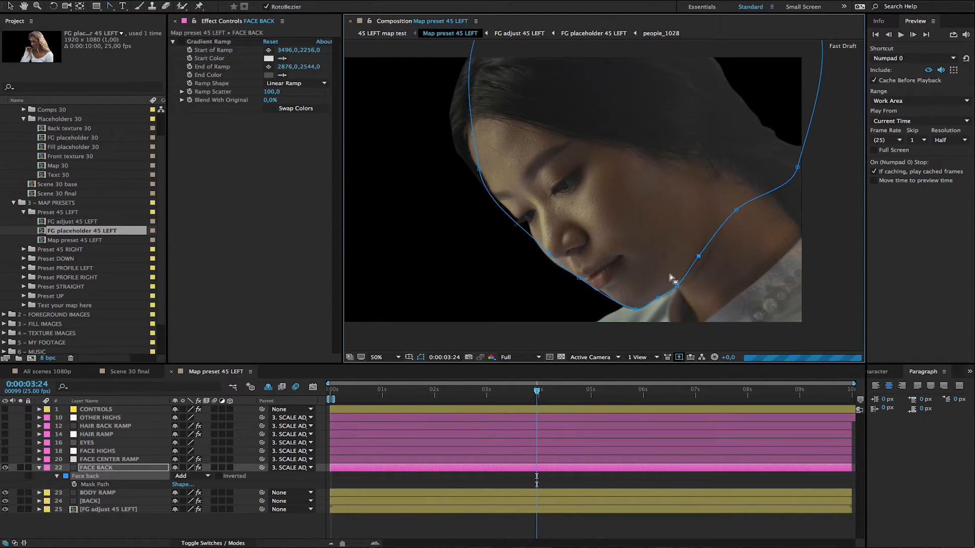
{"action": "left_click", "coordinate": [677, 286]}
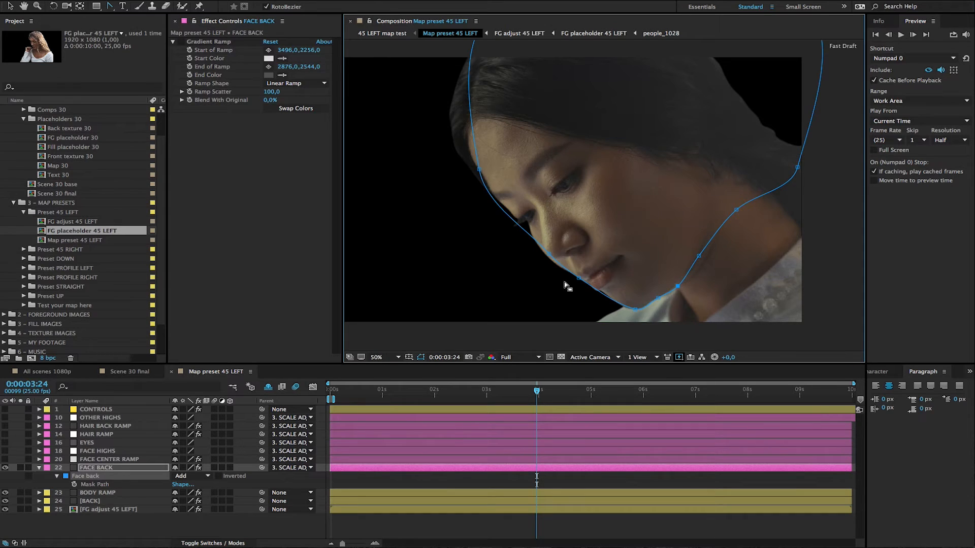
{"action": "left_click", "coordinate": [587, 279]}
Move the FACE BACK mask vertices beside the mouth and nose outward, past the face outline into the black background.
{"action": "left_click", "coordinate": [145, 485]}
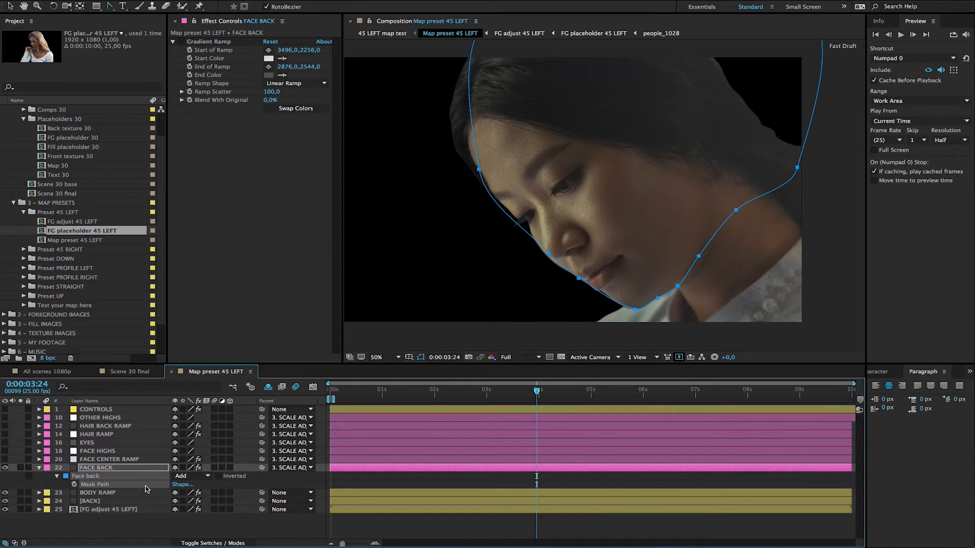
{"action": "left_click", "coordinate": [577, 278]}
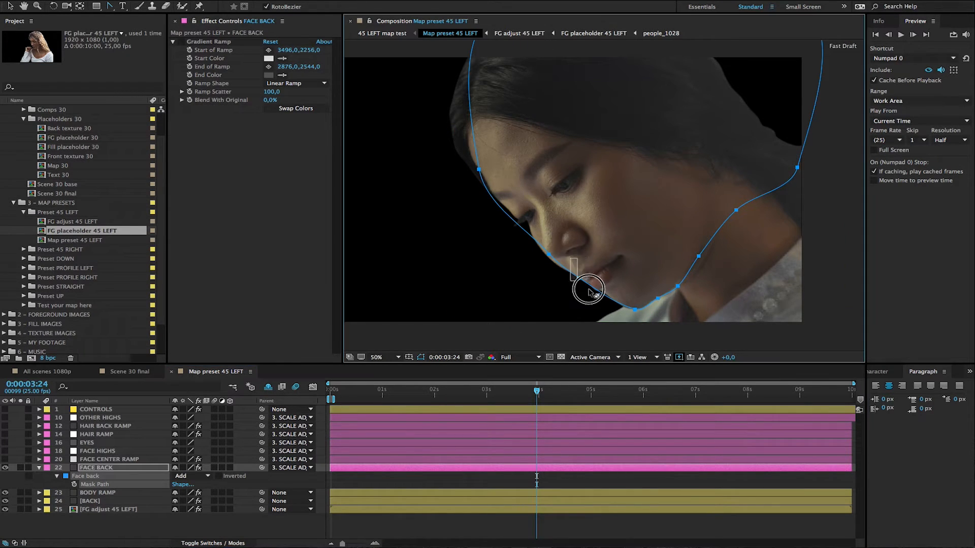
{"action": "left_click_drag", "start_coordinate": [579, 280], "coordinate": [556, 291]}
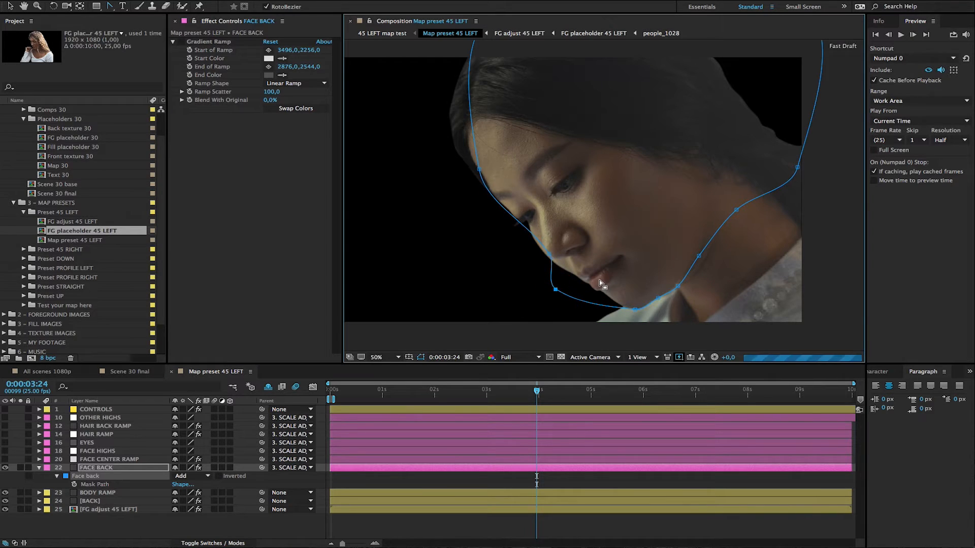
{"action": "left_click_drag", "start_coordinate": [550, 254], "coordinate": [487, 265]}
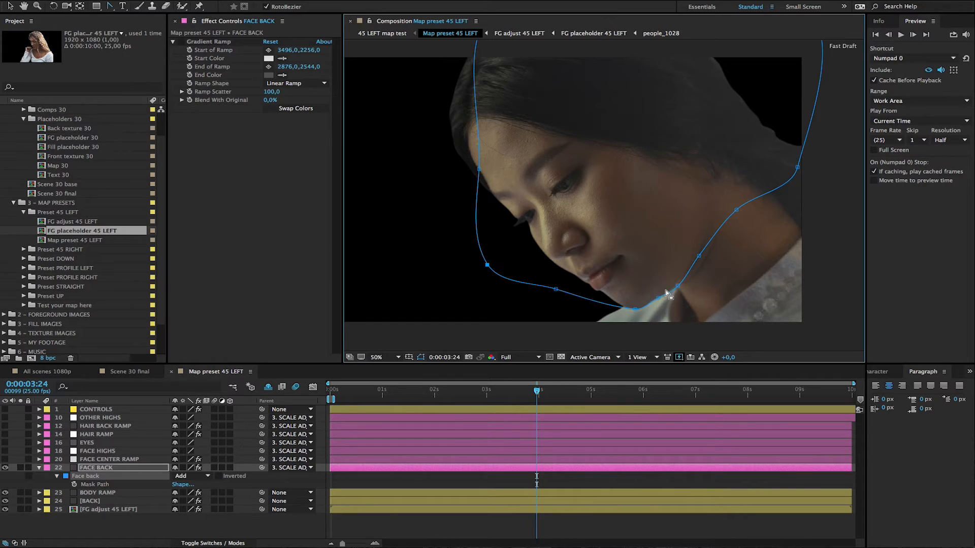
{"action": "left_click", "coordinate": [556, 290]}
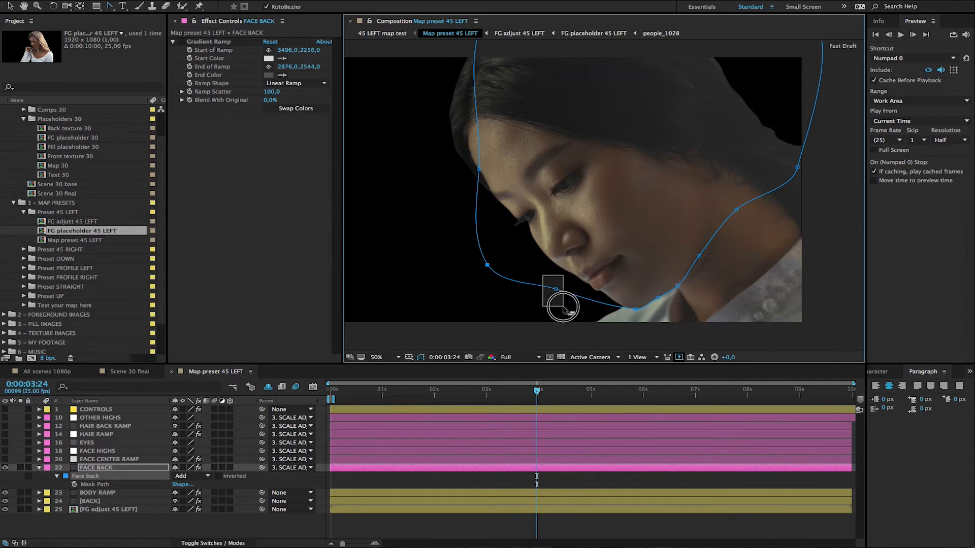
{"action": "left_click_drag", "start_coordinate": [556, 289], "coordinate": [554, 280]}
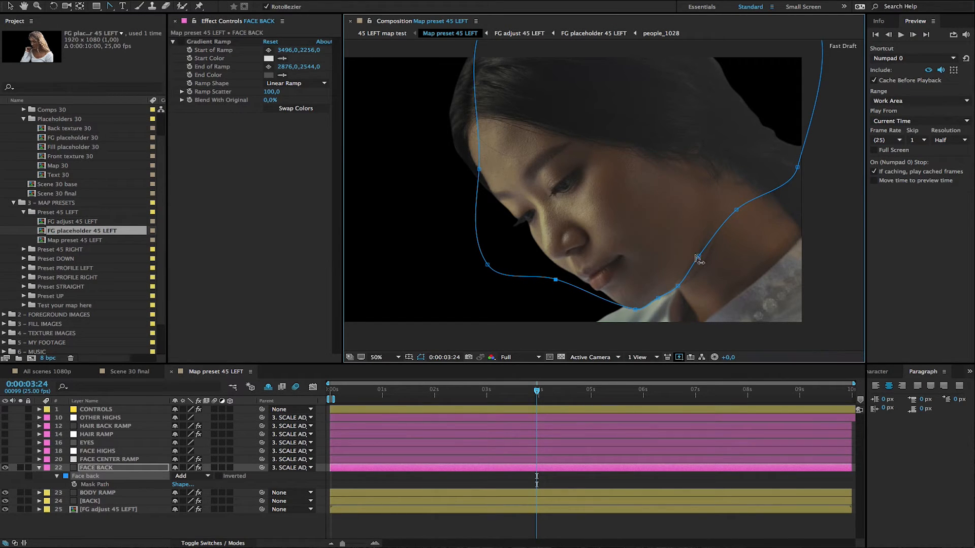
Straighten the rear edge of the FACE BACK mask by moving its vertices behind the jaw and over the hair upward.
{"action": "left_click", "coordinate": [710, 263]}
{"action": "left_click", "coordinate": [700, 258]}
{"action": "left_click_drag", "start_coordinate": [699, 256], "coordinate": [727, 200]}
{"action": "left_click", "coordinate": [797, 168]}
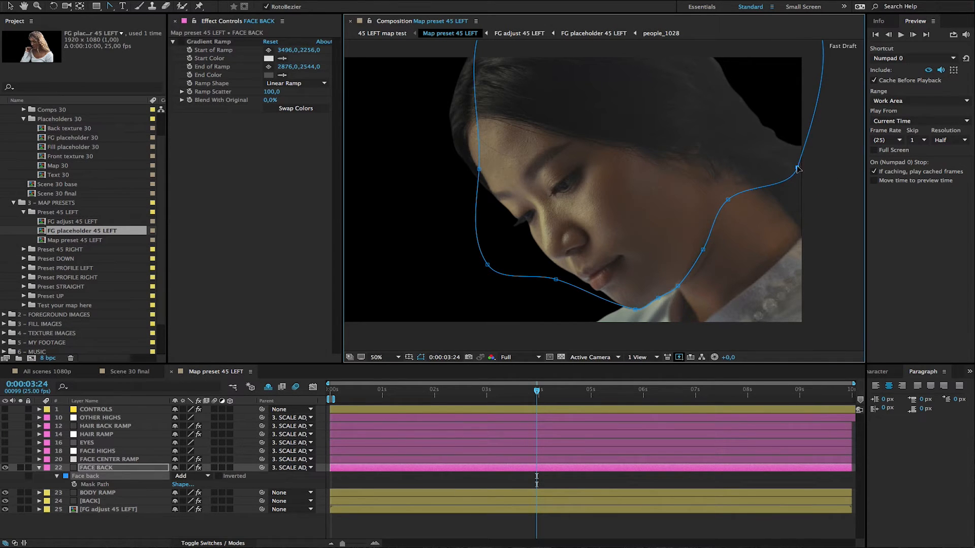
{"action": "left_click_drag", "start_coordinate": [797, 168], "coordinate": [768, 109]}
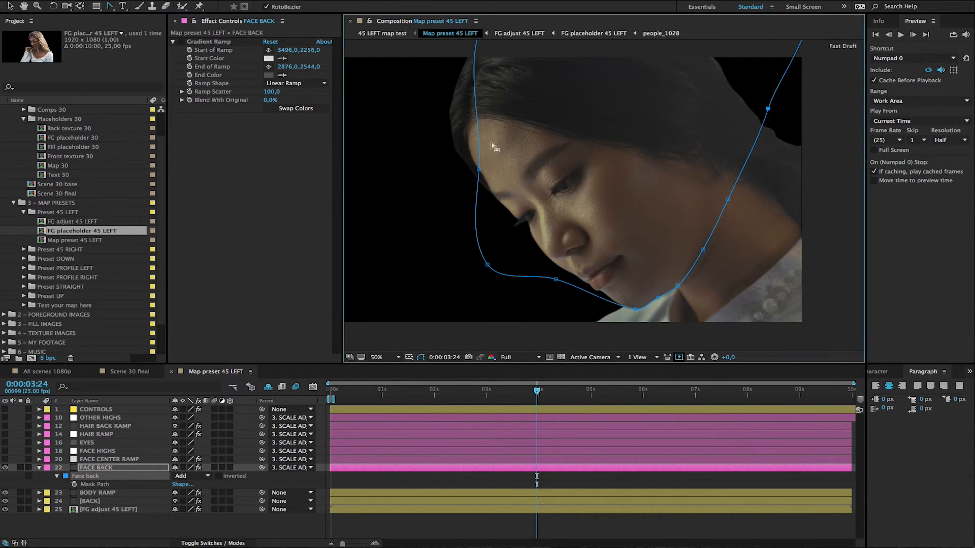
Widen the FACE BACK mask beyond the forehead and above the head by moving its front and upper vertices outward.
{"action": "left_click_drag", "start_coordinate": [555, 135], "coordinate": [634, 152]}
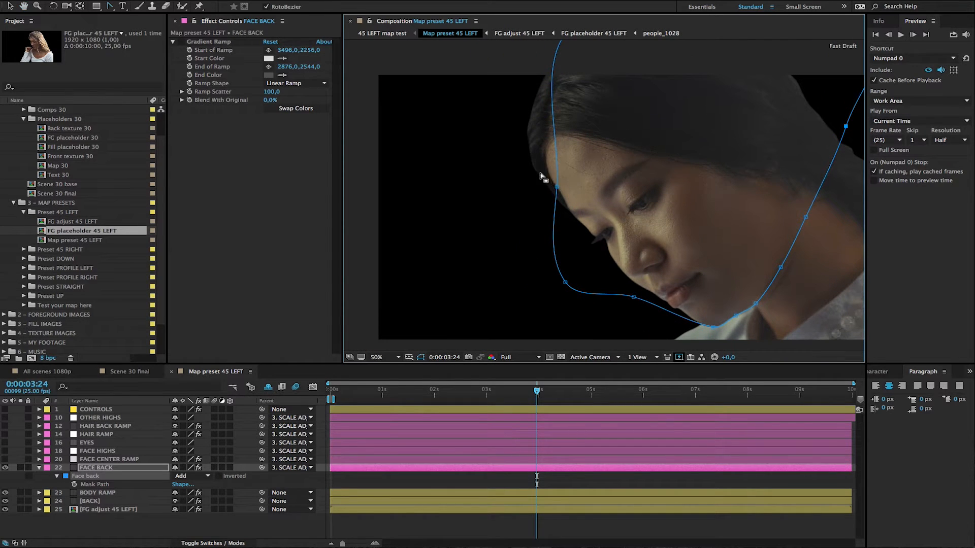
{"action": "left_click_drag", "start_coordinate": [540, 172], "coordinate": [481, 194]}
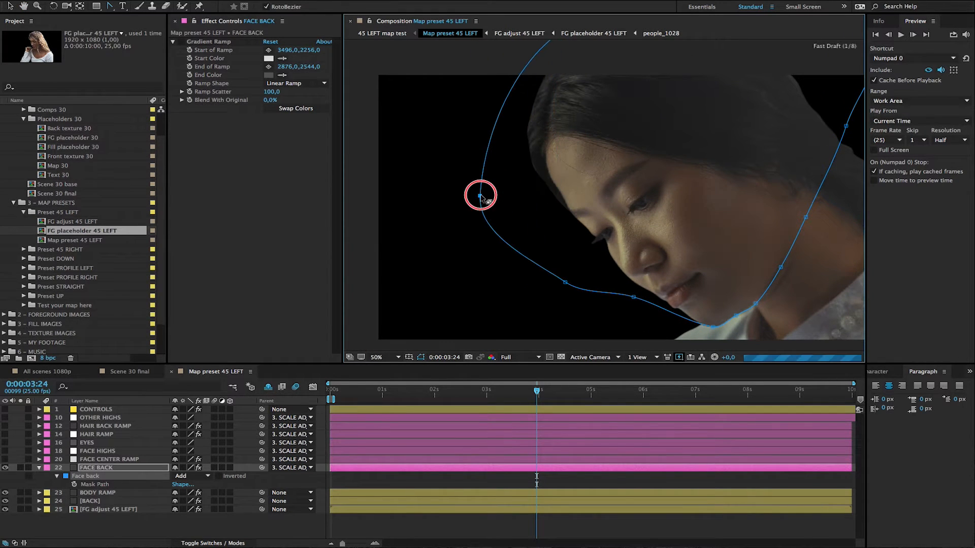
{"action": "left_click_drag", "start_coordinate": [658, 127], "coordinate": [603, 197]}
{"action": "left_click_drag", "start_coordinate": [504, 75], "coordinate": [560, 119]}
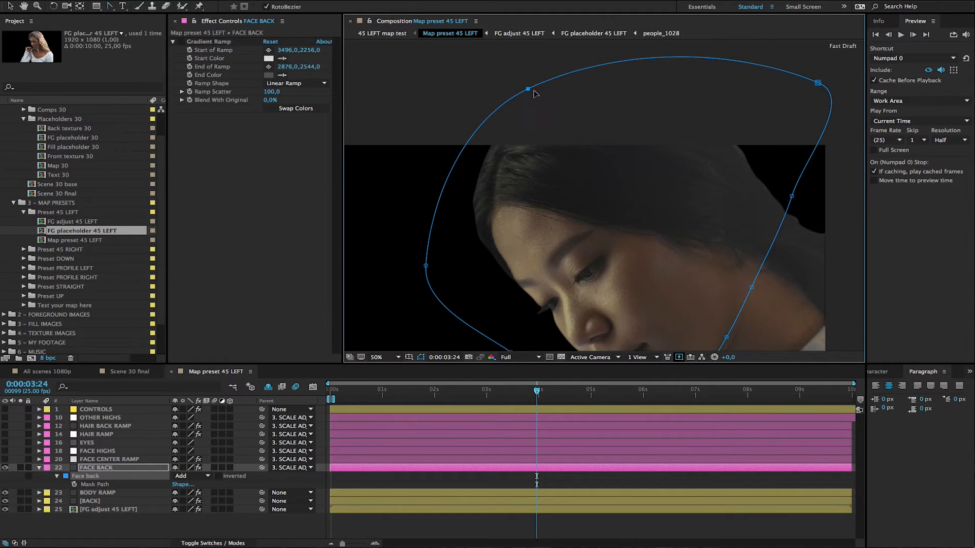
{"action": "left_click_drag", "start_coordinate": [528, 88], "coordinate": [495, 76]}
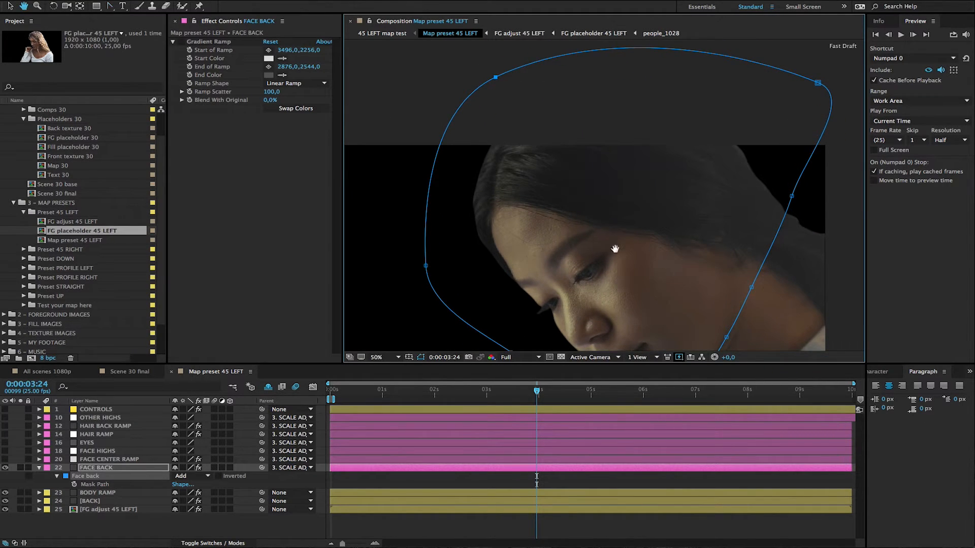
{"action": "left_click_drag", "start_coordinate": [616, 250], "coordinate": [631, 172]}
{"action": "left_click", "coordinate": [129, 470]}
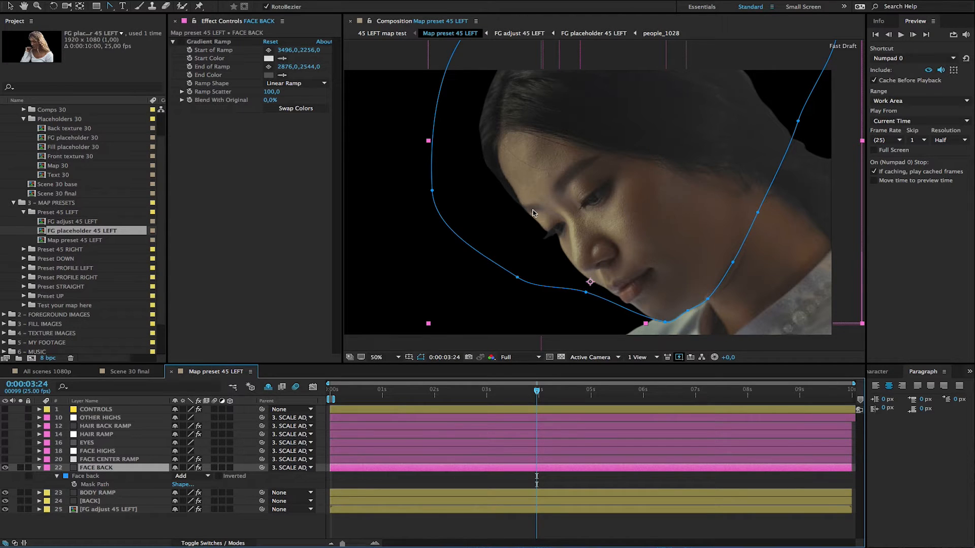
Show the FACE CENTER RAMP layer, reveal its Face mask, and select the mask path for editing.
{"action": "left_click", "coordinate": [149, 459]}
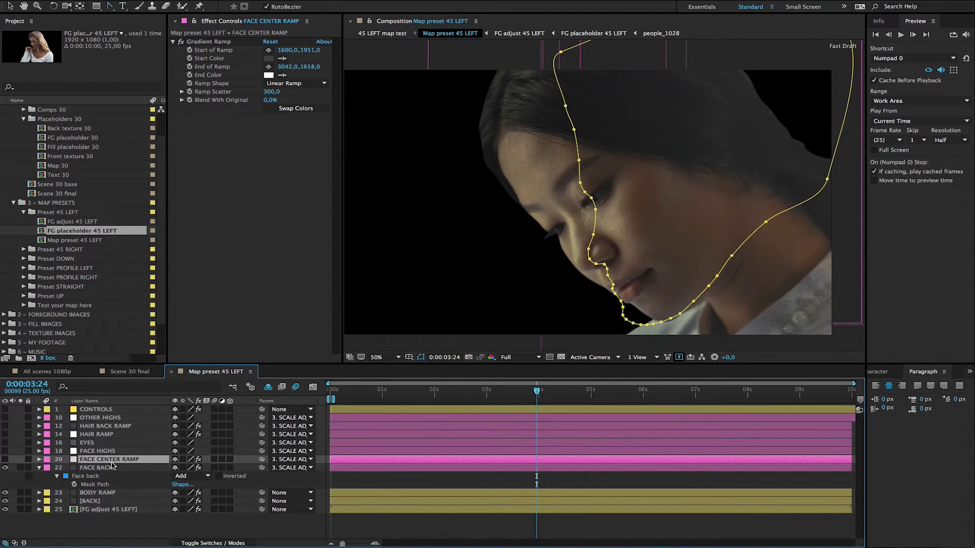
{"action": "left_click", "coordinate": [6, 460]}
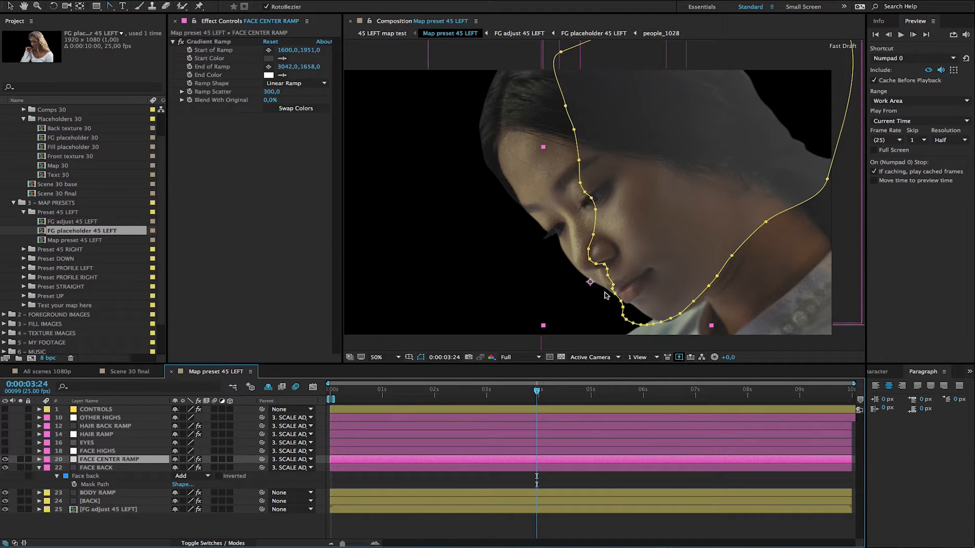
{"action": "key", "text": "ctrl+t"}
{"action": "key", "text": "m"}
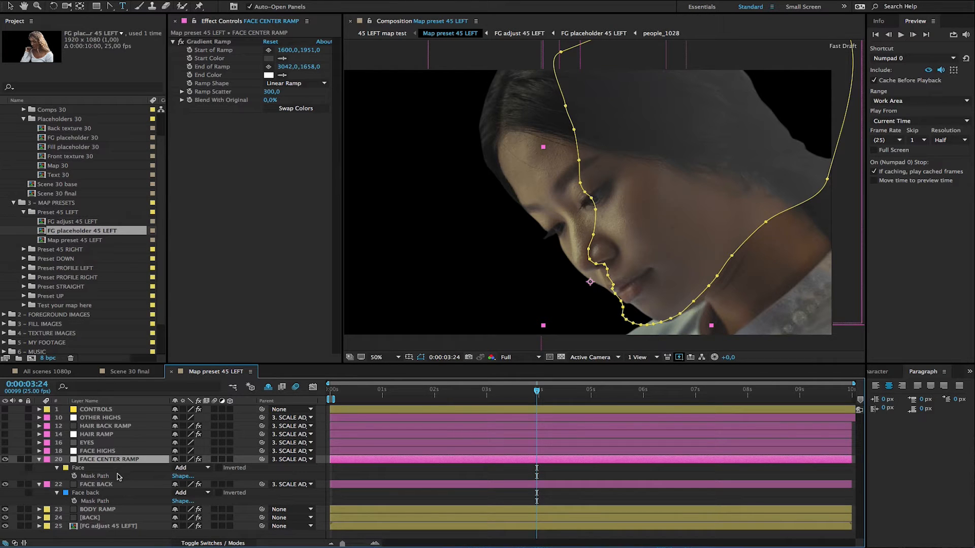
{"action": "left_click", "coordinate": [118, 477]}
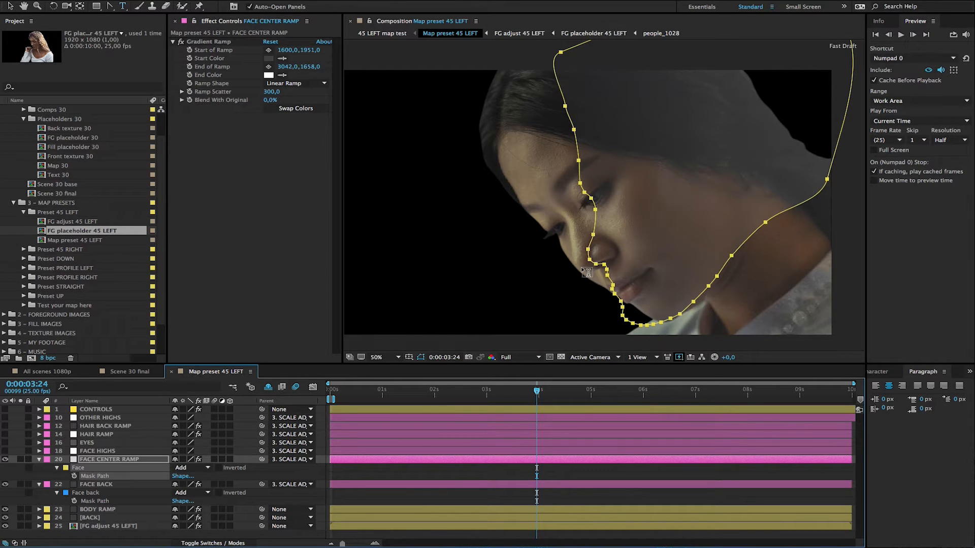
Free-transform the FACE CENTER RAMP mask, rotating it counterclockwise and moving it so its front edge follows the nose, mouth and chin.
{"action": "key", "text": "v"}
{"action": "key", "text": "ctrl+t"}
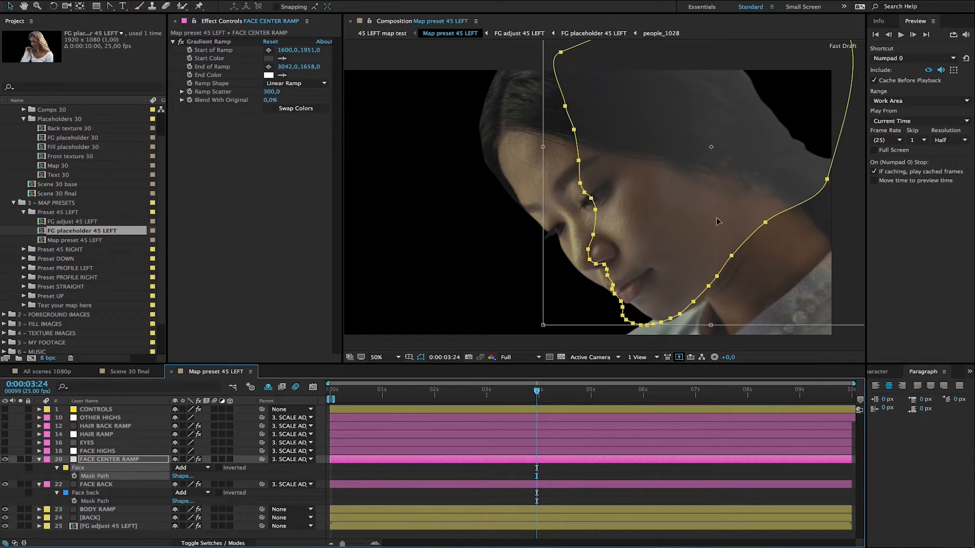
{"action": "left_click_drag", "start_coordinate": [494, 220], "coordinate": [511, 250]}
{"action": "left_click_drag", "start_coordinate": [714, 214], "coordinate": [680, 207]}
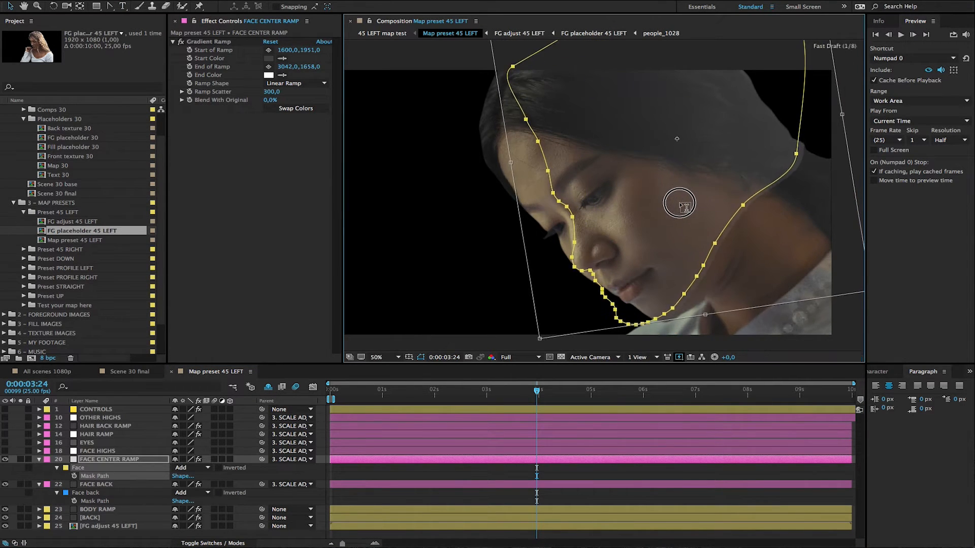
{"action": "left_click_drag", "start_coordinate": [441, 219], "coordinate": [455, 228]}
{"action": "left_click_drag", "start_coordinate": [679, 195], "coordinate": [671, 188]}
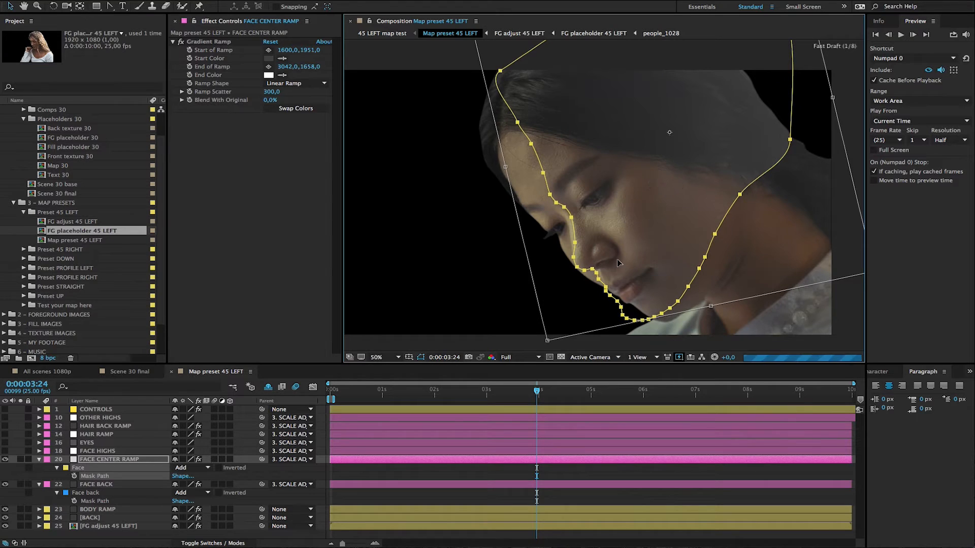
{"action": "scroll", "coordinate": [611, 265], "scroll_direction": "up", "scroll_amount": 1}
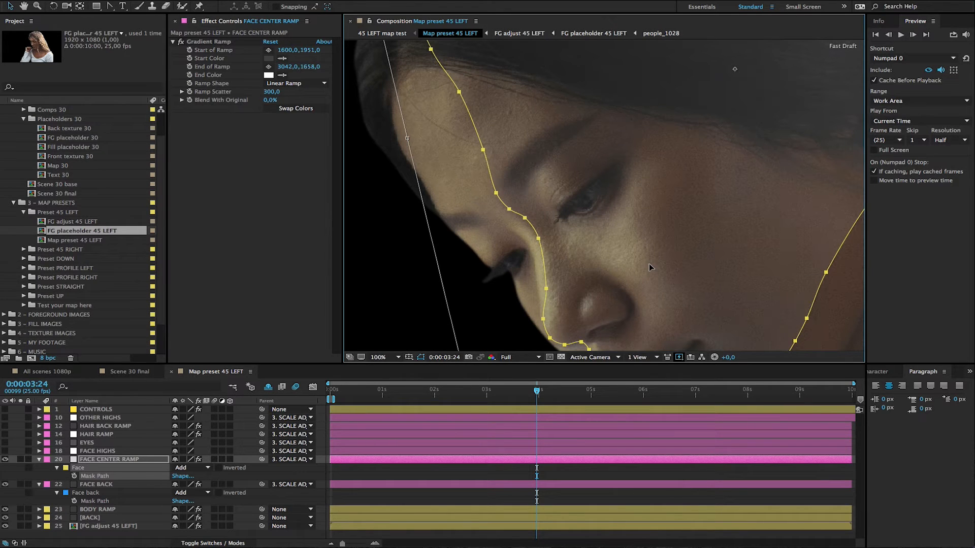
{"action": "left_click_drag", "start_coordinate": [648, 264], "coordinate": [650, 266]}
{"action": "scroll", "coordinate": [644, 260], "scroll_direction": "down", "scroll_amount": 1}
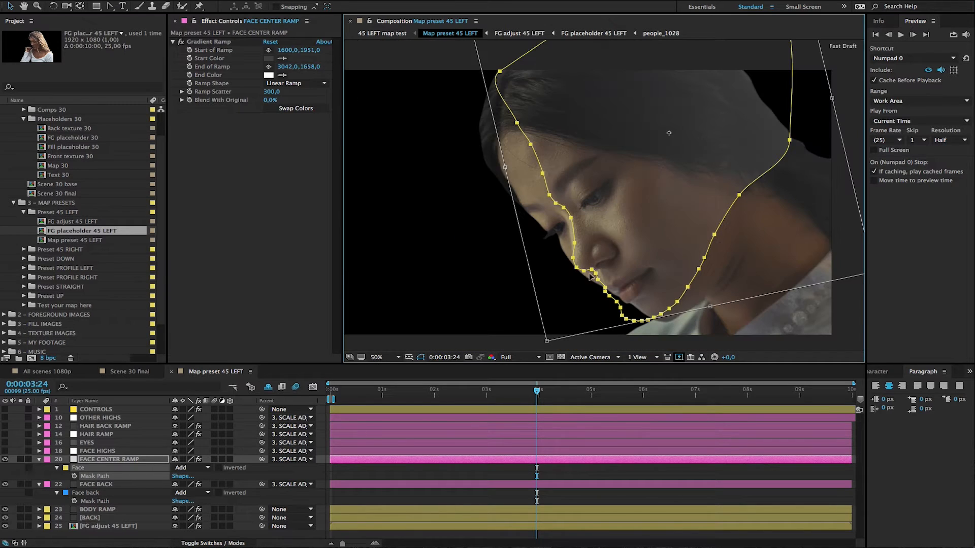
{"action": "left_click", "coordinate": [279, 477]}
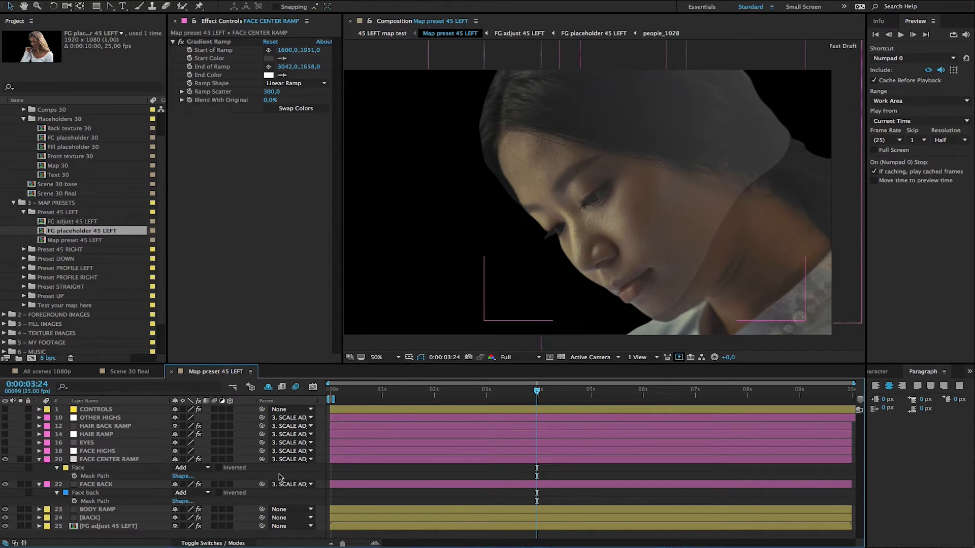
Remove surplus vertices around the chin of the FACE CENTER RAMP mask with the Delete Vertex tool.
{"action": "left_click", "coordinate": [155, 477]}
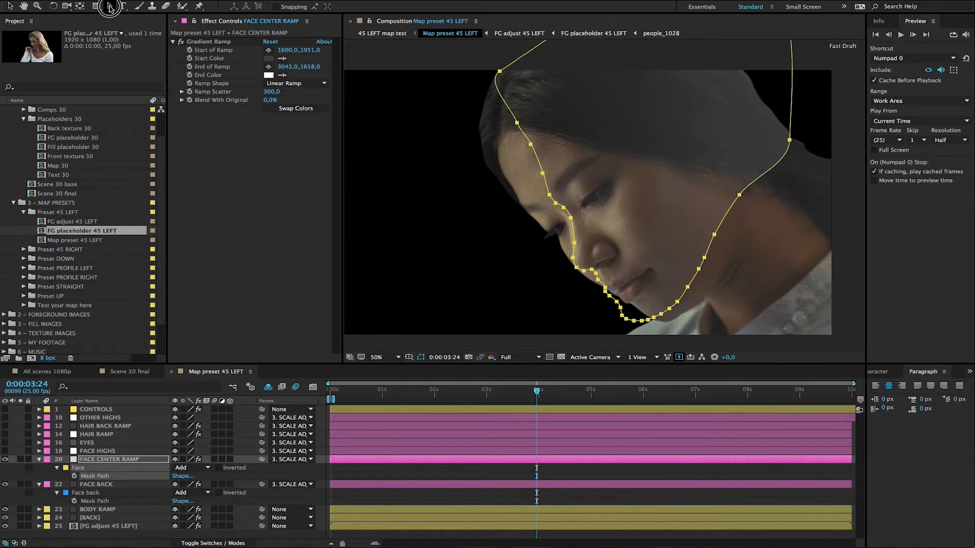
{"action": "left_click_drag", "start_coordinate": [138, 6], "coordinate": [153, 28]}
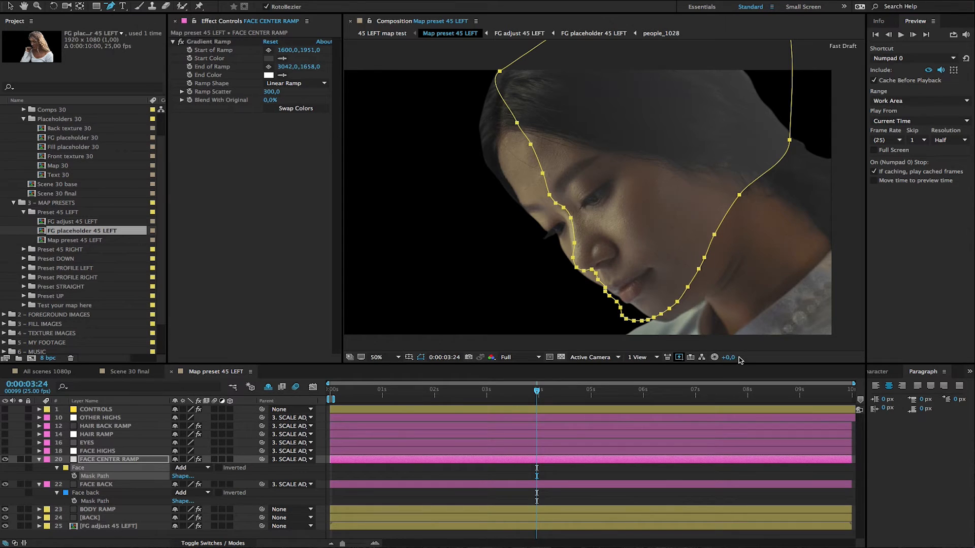
{"action": "left_click", "coordinate": [648, 320]}
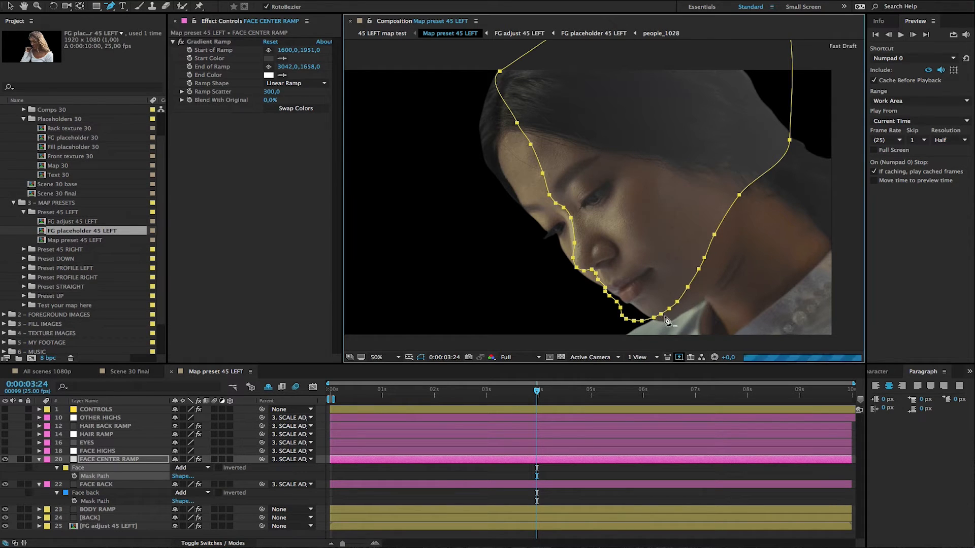
{"action": "left_click", "coordinate": [626, 320]}
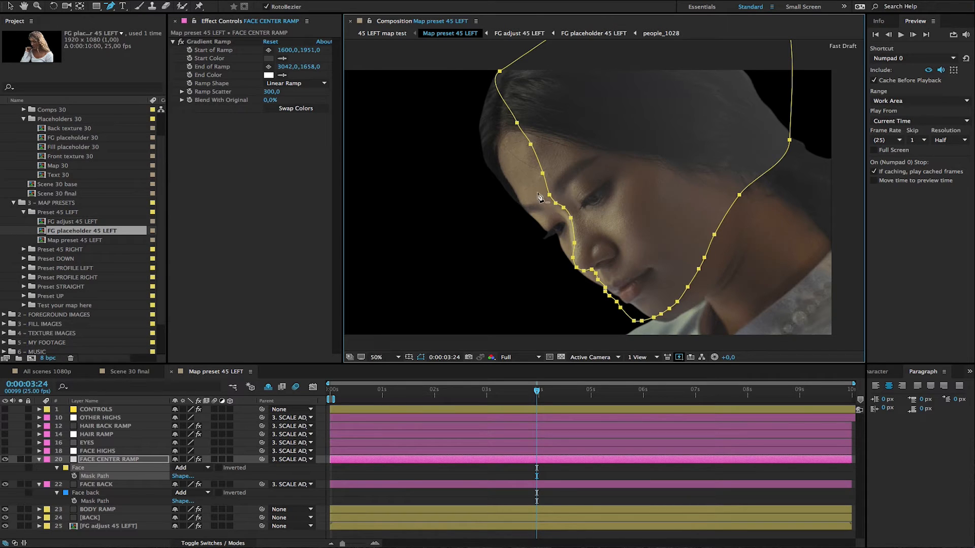
Reshape the FACE CENTER RAMP mask with the Convert Vertex tool so its front edge follows the forehead, brow and nose bridge.
{"action": "key", "text": "period"}
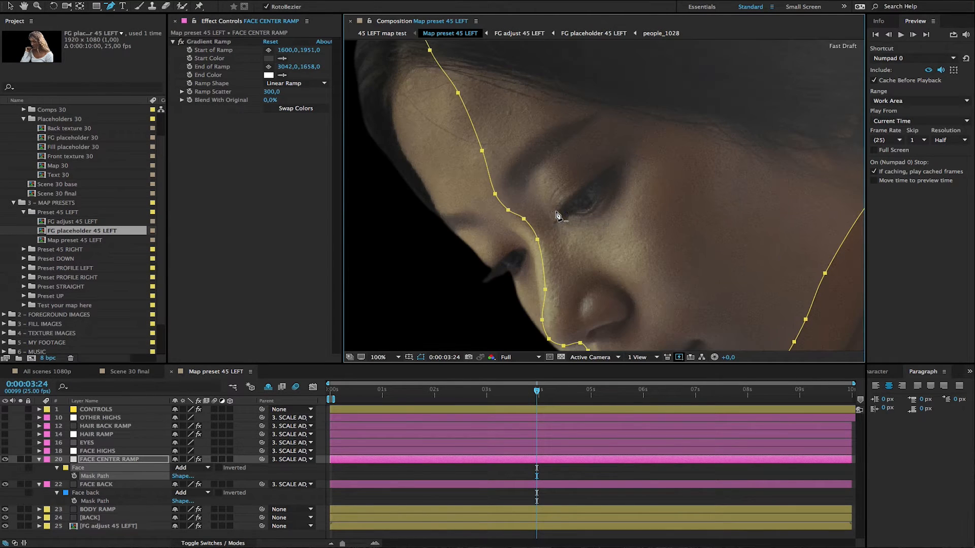
{"action": "left_click", "coordinate": [138, 468]}
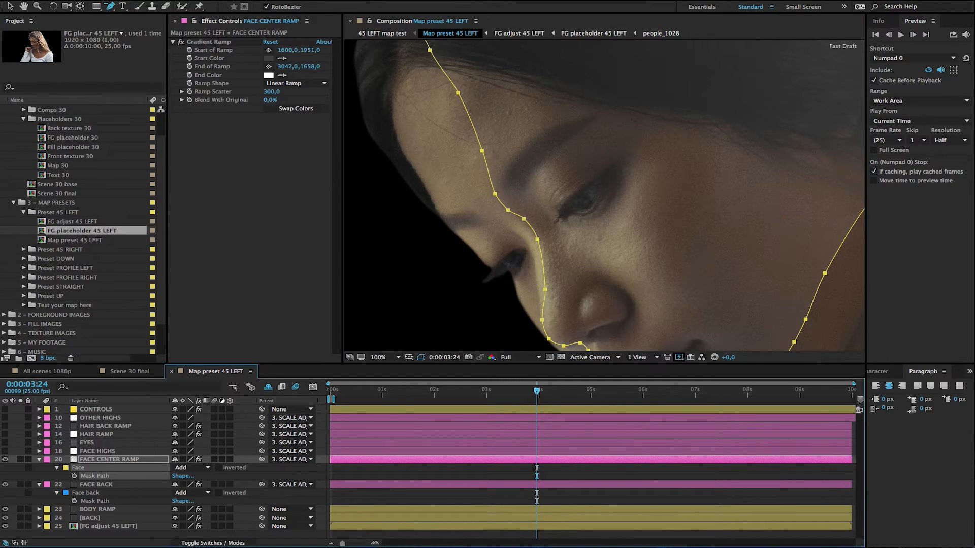
{"action": "left_click_drag", "start_coordinate": [110, 6], "coordinate": [140, 38]}
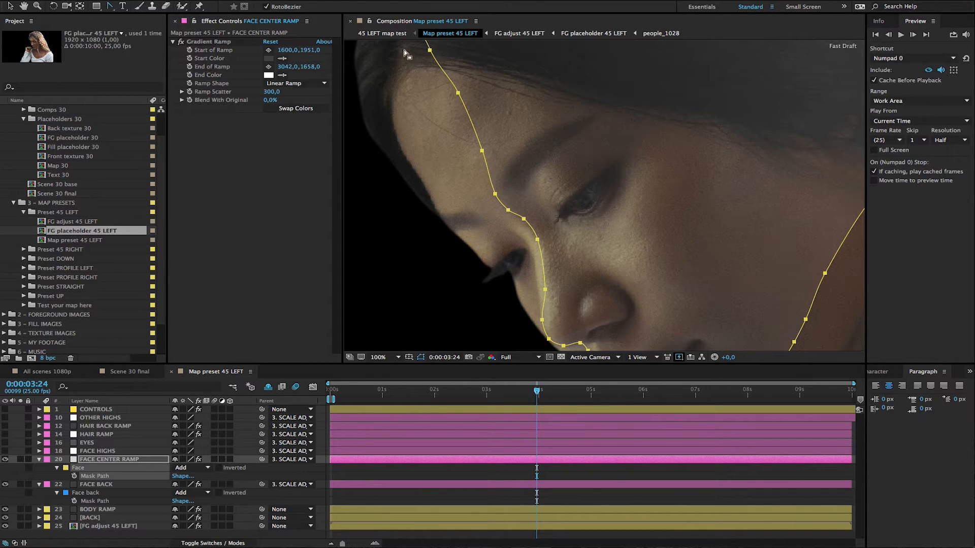
{"action": "left_click_drag", "start_coordinate": [404, 51], "coordinate": [421, 113]}
{"action": "left_click_drag", "start_coordinate": [470, 135], "coordinate": [528, 249]}
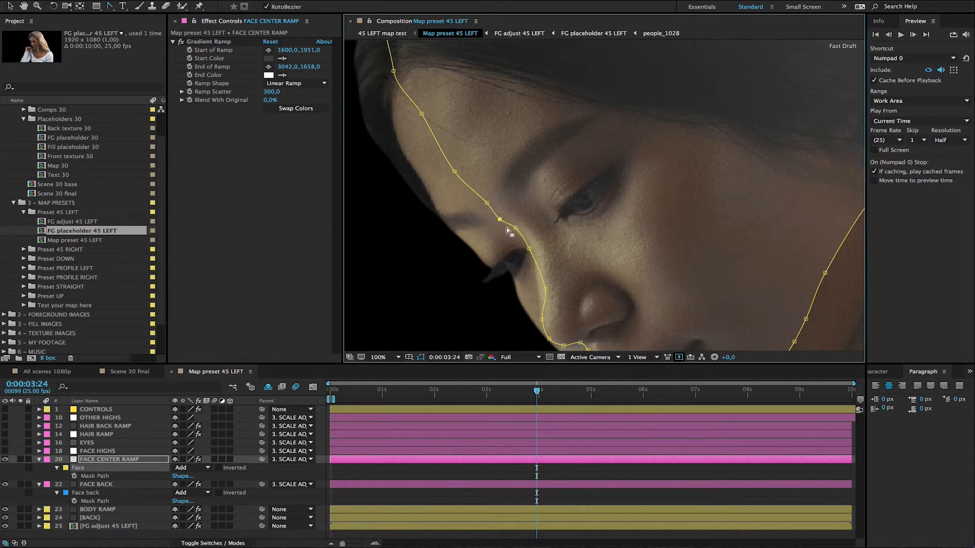
{"action": "left_click", "coordinate": [489, 219]}
{"action": "left_click_drag", "start_coordinate": [544, 289], "coordinate": [539, 292]}
{"action": "left_click_drag", "start_coordinate": [529, 249], "coordinate": [531, 247]}
Adjust the FACE CENTER RAMP mask vertices beneath the nose tip to follow the nose's underside.
{"action": "left_click_drag", "start_coordinate": [650, 240], "coordinate": [550, 144]}
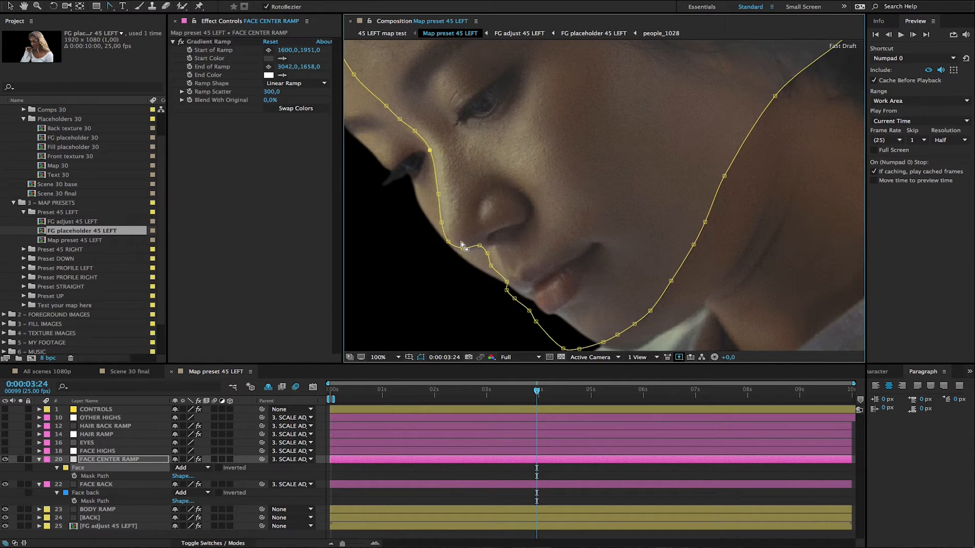
{"action": "left_click_drag", "start_coordinate": [462, 249], "coordinate": [500, 273]}
{"action": "mouse_move", "coordinate": [491, 265]}
{"action": "left_mouse_down"}
{"action": "mouse_move", "coordinate": [501, 265]}
{"action": "mouse_move", "coordinate": [492, 248]}
{"action": "left_mouse_up"}
Move the FACE CENTER RAMP mask vertices under the chin outward onto the lower jawline.
{"action": "left_click_drag", "start_coordinate": [625, 222], "coordinate": [625, 151]}
{"action": "left_click_drag", "start_coordinate": [594, 257], "coordinate": [628, 285]}
{"action": "left_click_drag", "start_coordinate": [619, 264], "coordinate": [646, 278]}
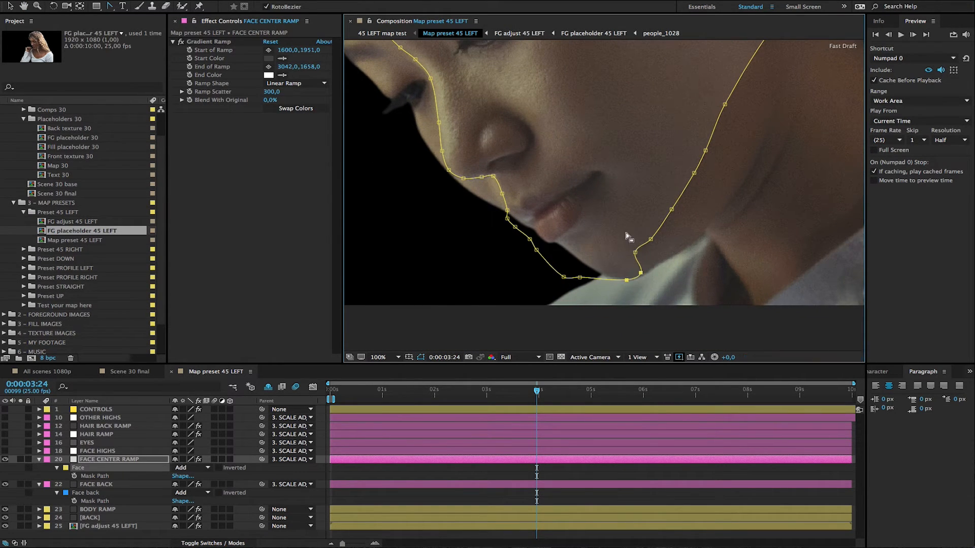
{"action": "left_click_drag", "start_coordinate": [624, 231], "coordinate": [683, 239]}
Fit the front of the FACE CENTER RAMP mask tightly to the lips and chin by repositioning its vertices.
{"action": "left_click", "coordinate": [579, 278]}
{"action": "left_click_drag", "start_coordinate": [584, 276], "coordinate": [511, 217]}
{"action": "left_click", "coordinate": [564, 277]}
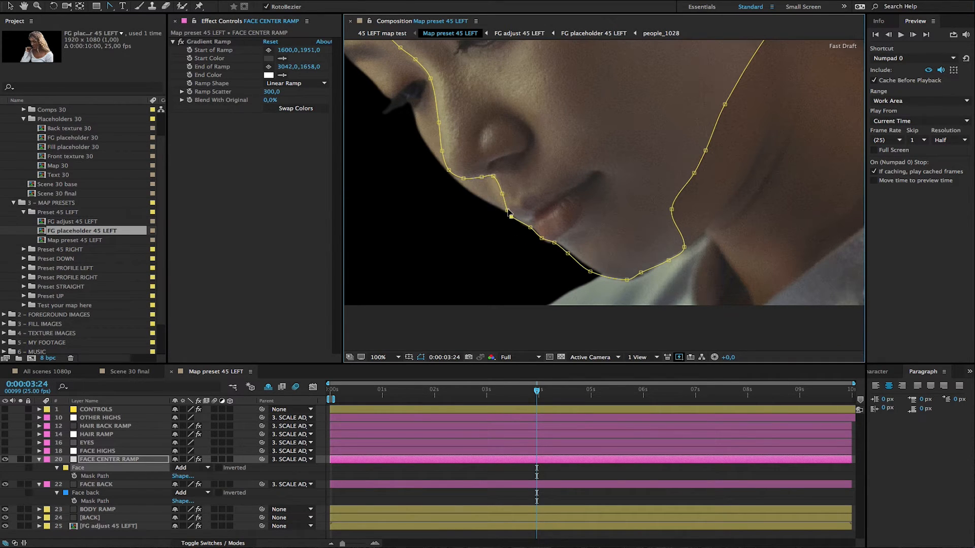
{"action": "left_click", "coordinate": [509, 212]}
{"action": "left_click", "coordinate": [571, 251]}
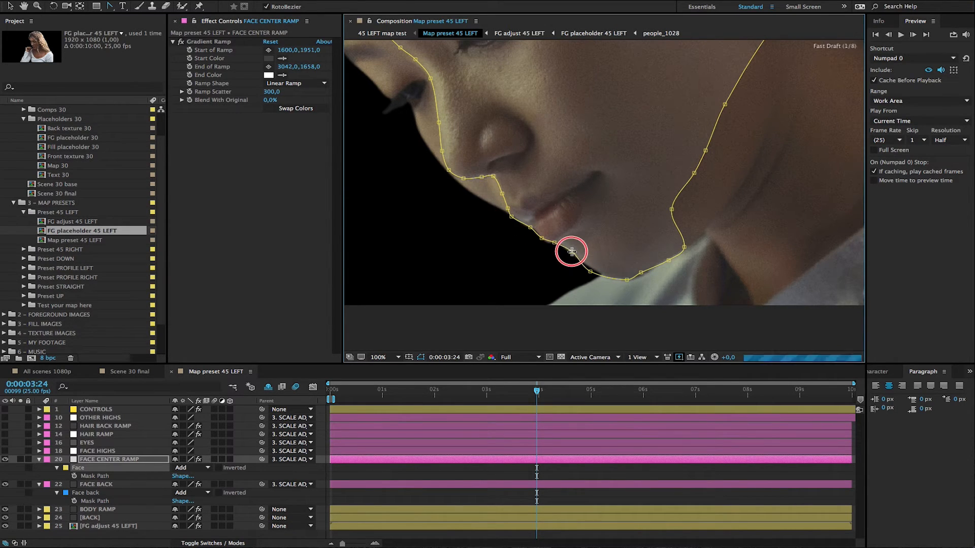
{"action": "left_click", "coordinate": [541, 239]}
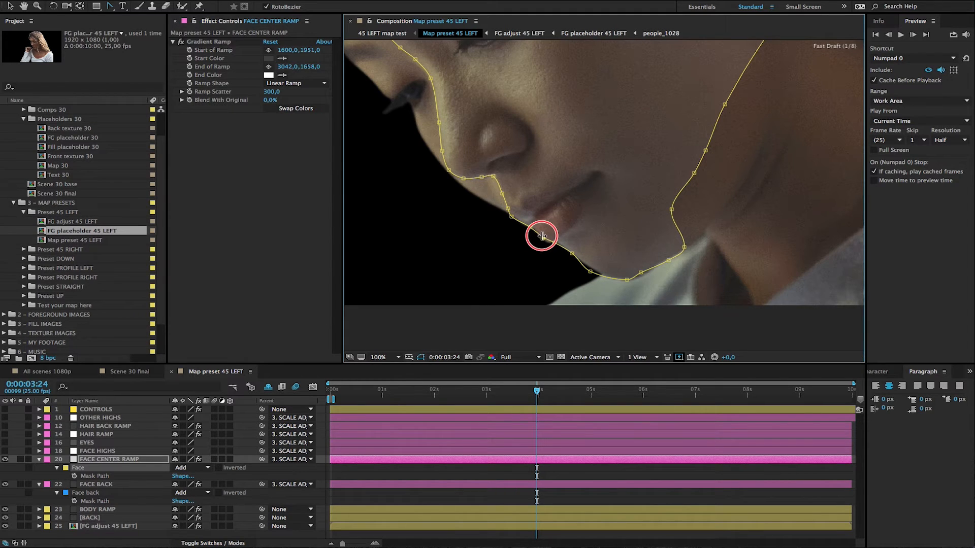
{"action": "left_click_drag", "start_coordinate": [554, 245], "coordinate": [555, 243]}
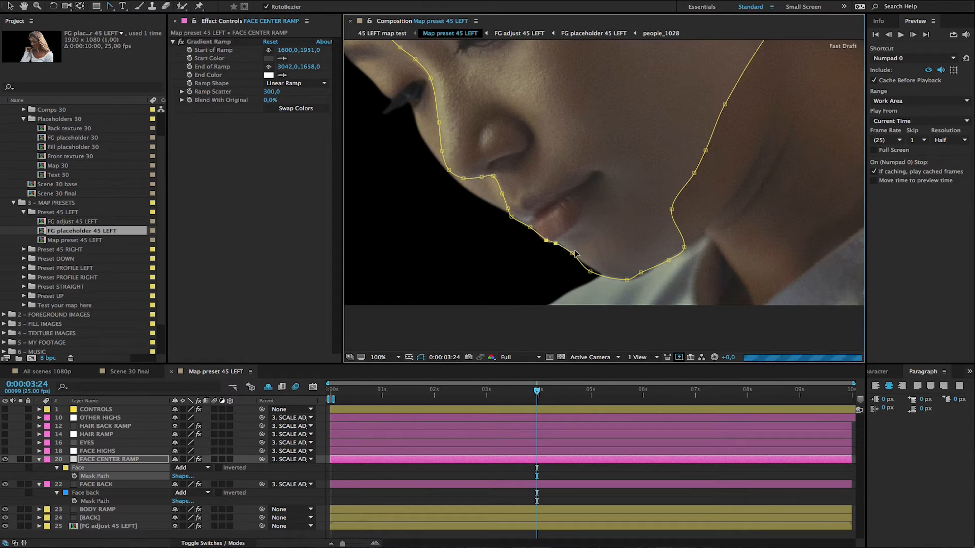
{"action": "left_click_drag", "start_coordinate": [594, 274], "coordinate": [643, 274]}
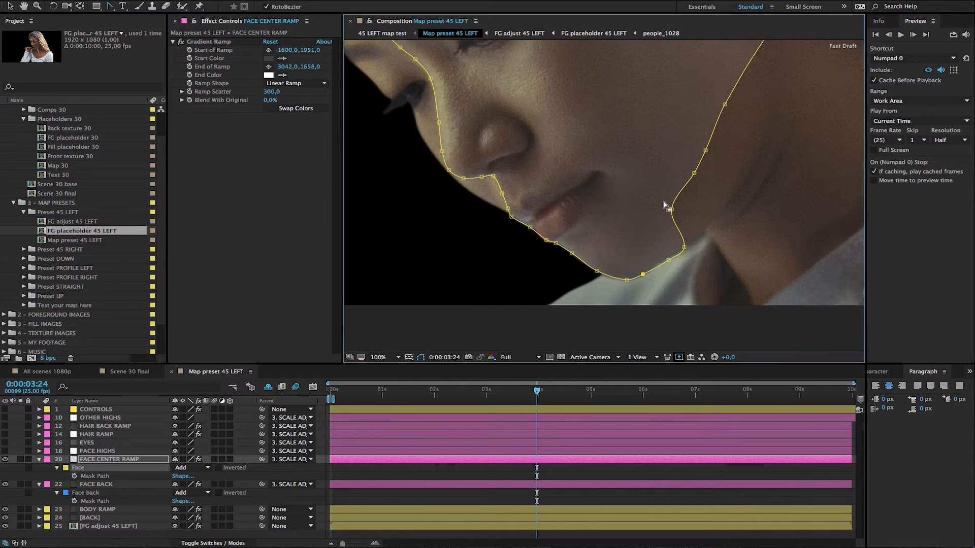
Move the rear vertices of the FACE CENTER RAMP mask outward along the jawline up toward the ear.
{"action": "left_click_drag", "start_coordinate": [671, 208], "coordinate": [714, 217]}
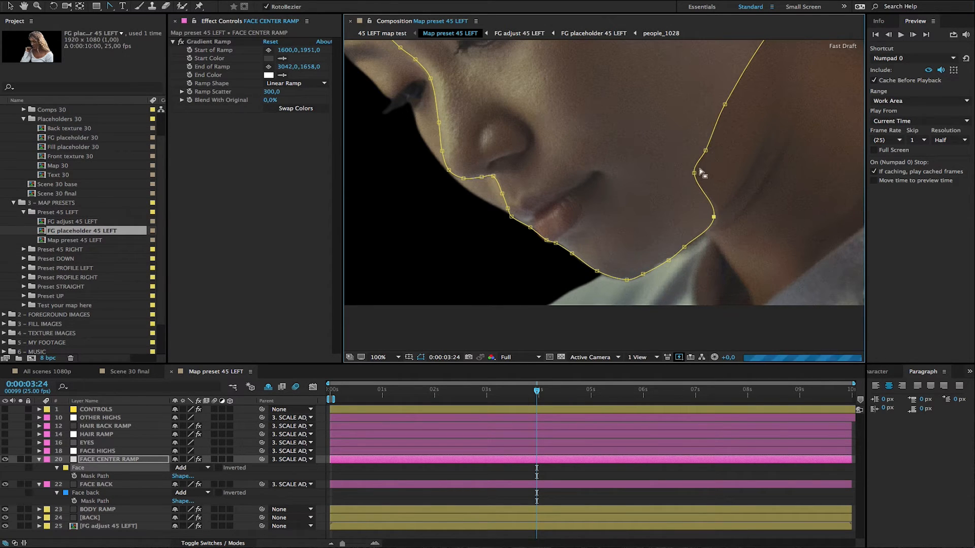
{"action": "left_click_drag", "start_coordinate": [695, 173], "coordinate": [742, 181]}
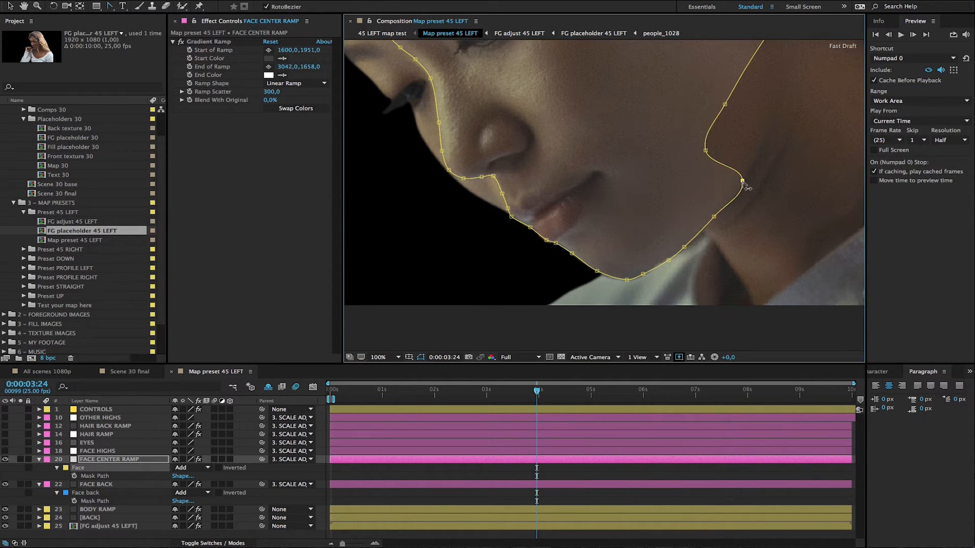
{"action": "left_click_drag", "start_coordinate": [799, 146], "coordinate": [686, 203]}
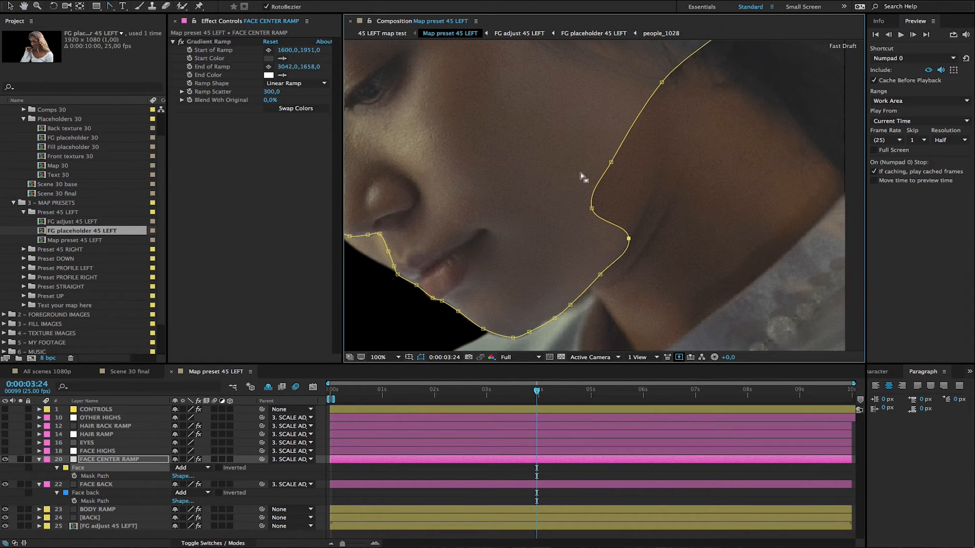
{"action": "left_click_drag", "start_coordinate": [565, 150], "coordinate": [653, 198]}
{"action": "left_click_drag", "start_coordinate": [644, 75], "coordinate": [689, 96]}
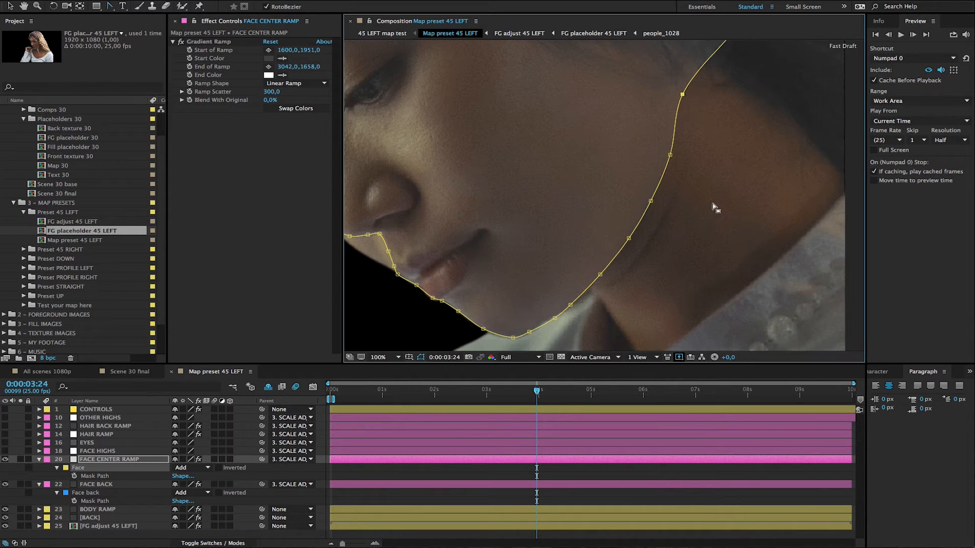
Collapse FACE CENTER RAMP, reveal the masks of FACE HIGHS, and select the Nose mask with the other masks locked.
{"action": "scroll", "coordinate": [711, 204], "scroll_direction": "down", "scroll_amount": 4}
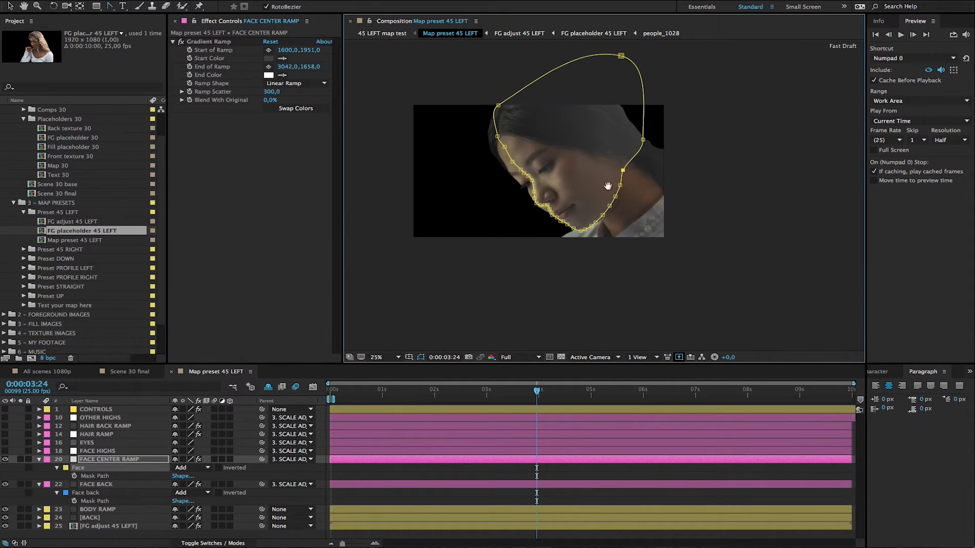
{"action": "scroll", "coordinate": [608, 186], "scroll_direction": "up", "scroll_amount": 2}
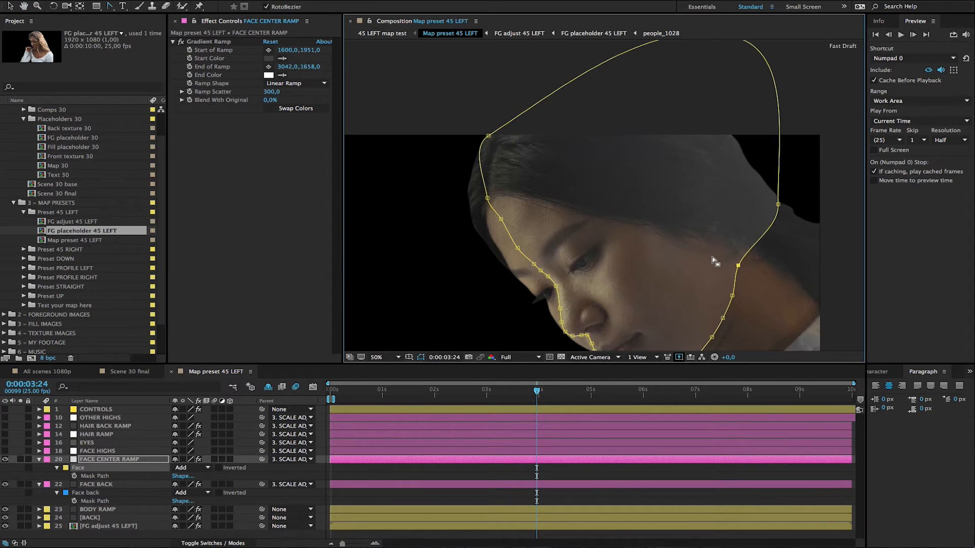
{"action": "scroll", "coordinate": [715, 258], "scroll_direction": "down", "scroll_amount": 2}
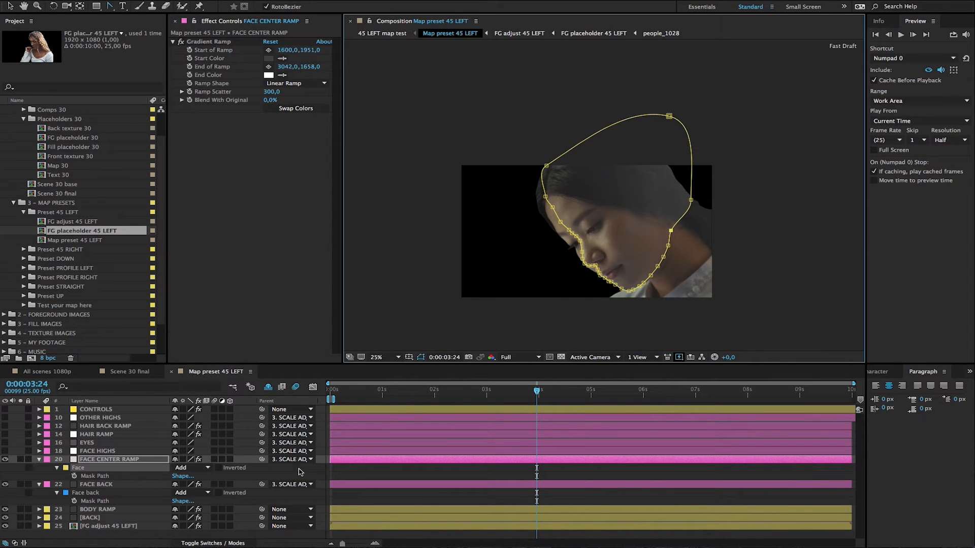
{"action": "scroll", "coordinate": [603, 195], "scroll_direction": "up", "scroll_amount": 2}
{"action": "left_click_drag", "start_coordinate": [672, 252], "coordinate": [683, 179]}
{"action": "left_click", "coordinate": [112, 451]}
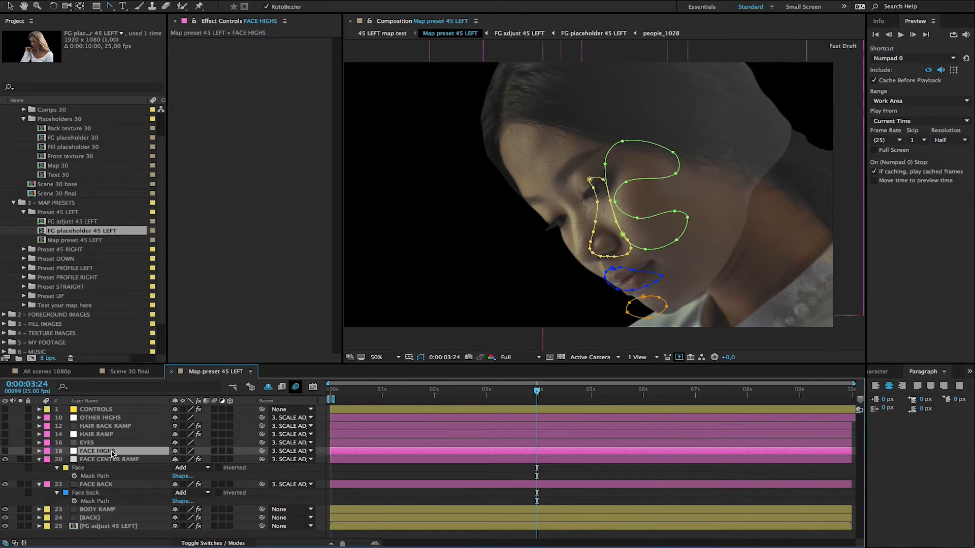
{"action": "left_click", "coordinate": [98, 459]}
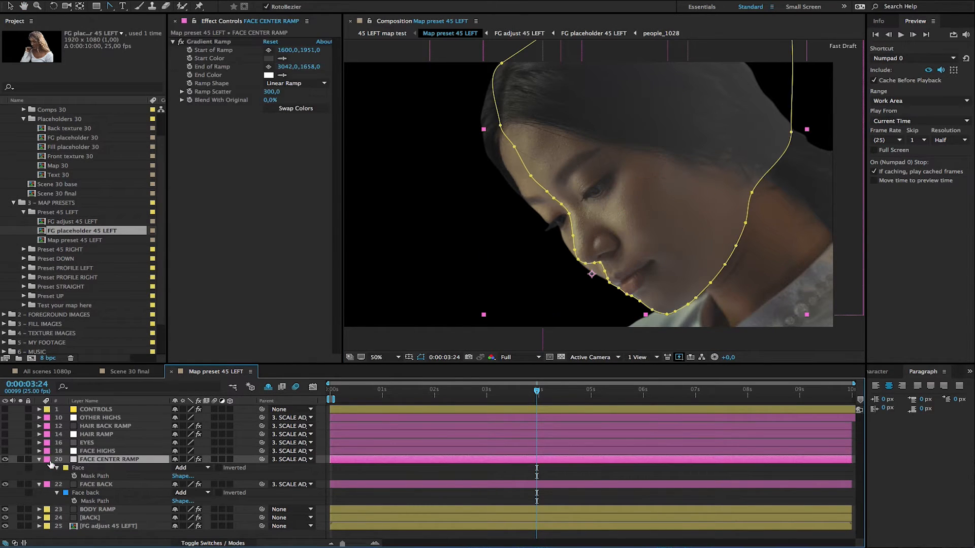
{"action": "left_click", "coordinate": [96, 451]}
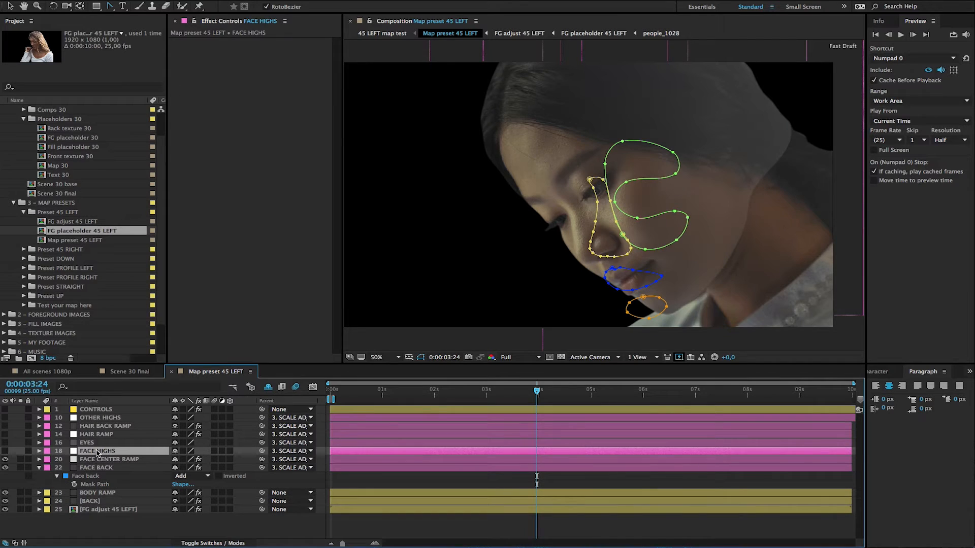
{"action": "key", "text": "m"}
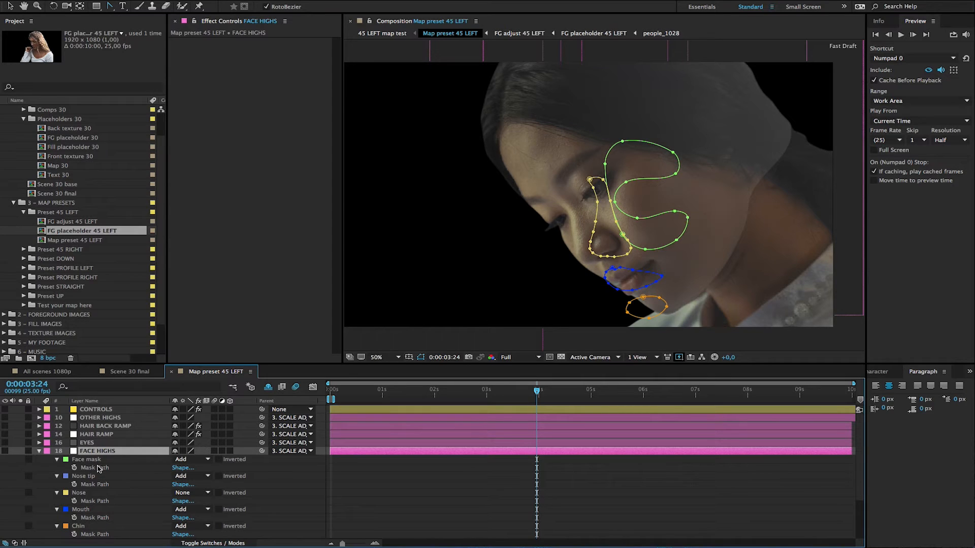
{"action": "left_click", "coordinate": [104, 500]}
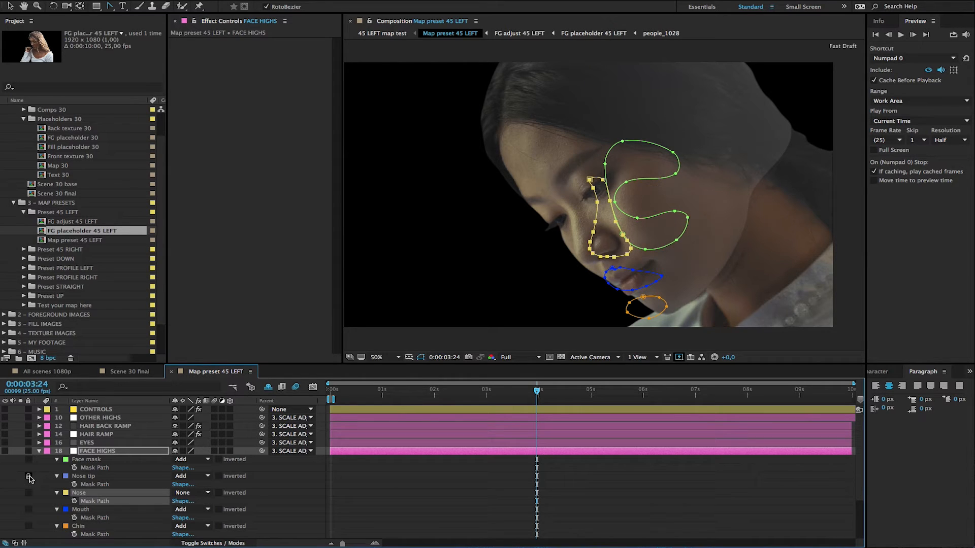
{"action": "left_click", "coordinate": [29, 509]}
Free-transform the Nose mask, moving it onto the woman's nose and rotating it counterclockwise to match the nose's tilt.
{"action": "key", "text": "ctrl+t"}
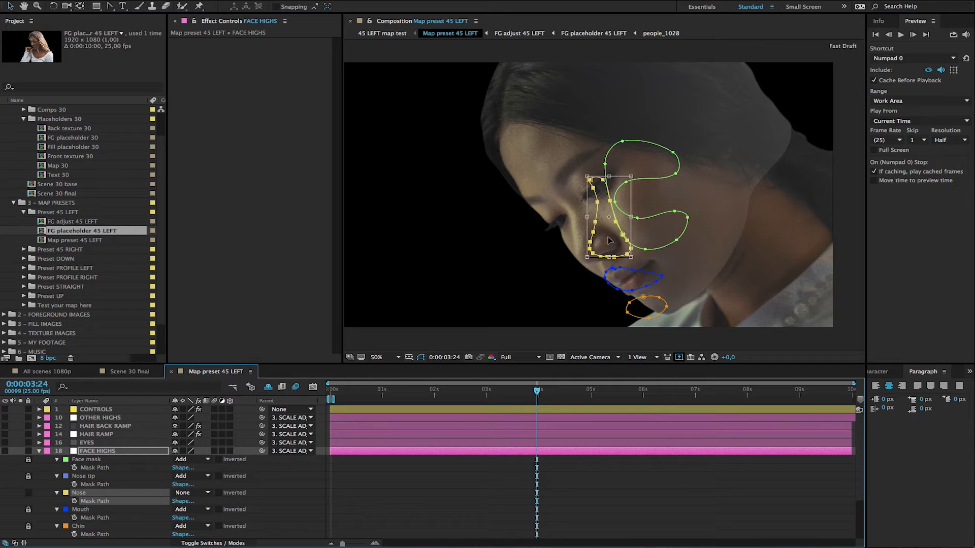
{"action": "left_click_drag", "start_coordinate": [609, 241], "coordinate": [589, 246]}
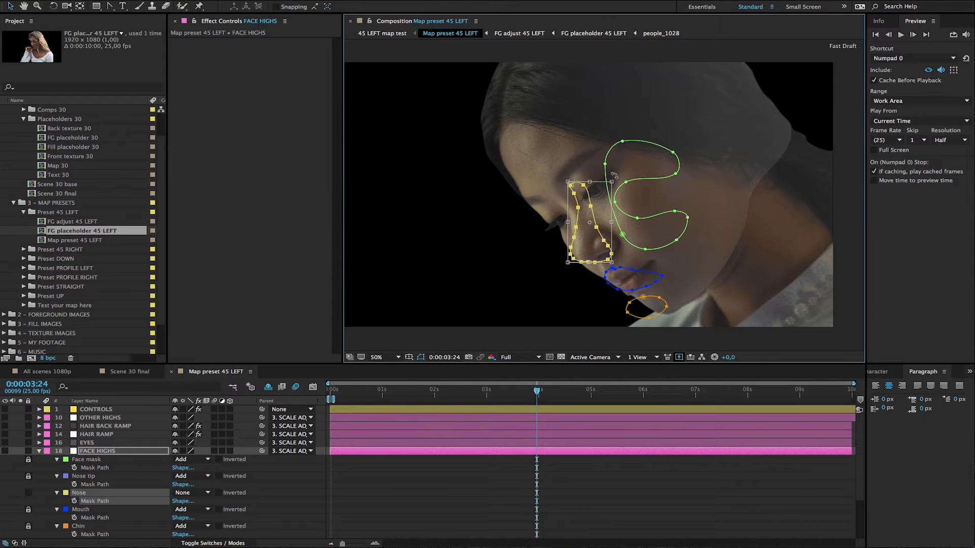
{"action": "left_click_drag", "start_coordinate": [613, 175], "coordinate": [601, 164]}
{"action": "key", "text": "/"}
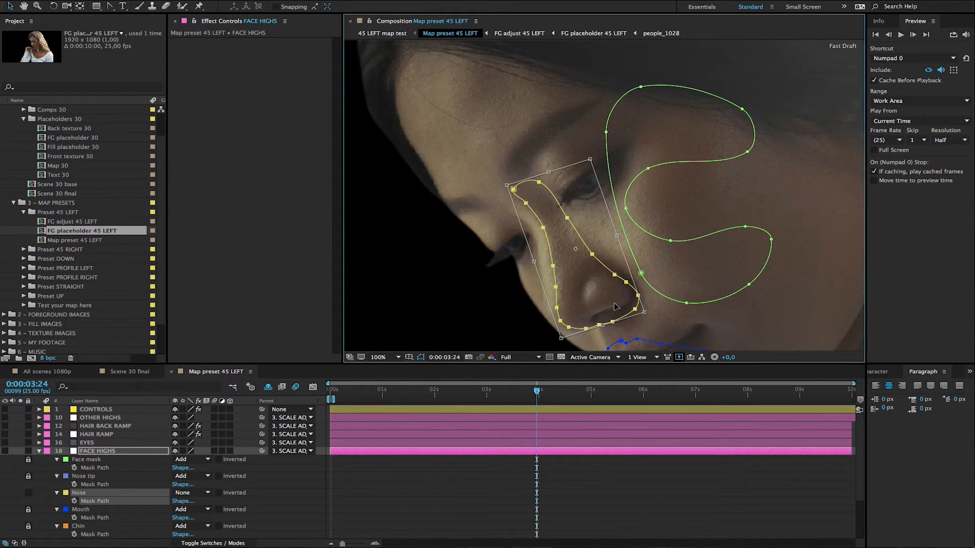
{"action": "left_click_drag", "start_coordinate": [588, 285], "coordinate": [578, 288]}
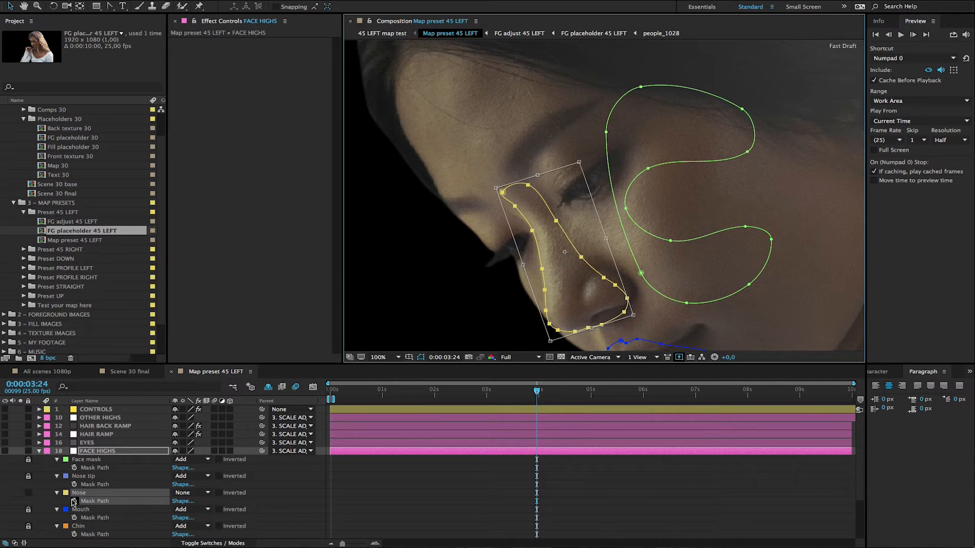
Leave the transform and shift the upper vertices of the Nose mask toward the inner brow, refining the front of the bridge.
{"action": "left_click", "coordinate": [47, 498]}
{"action": "left_click", "coordinate": [107, 501]}
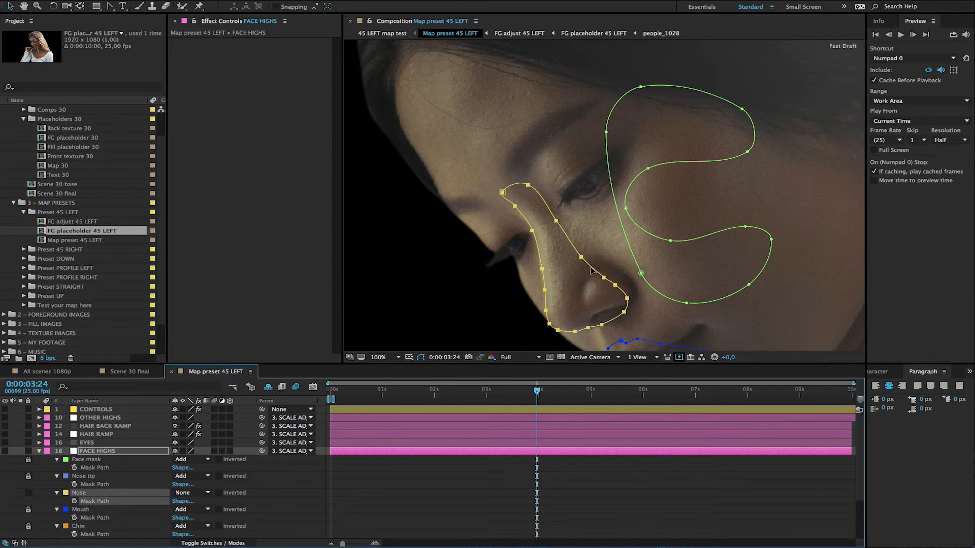
{"action": "left_click_drag", "start_coordinate": [485, 174], "coordinate": [498, 204]}
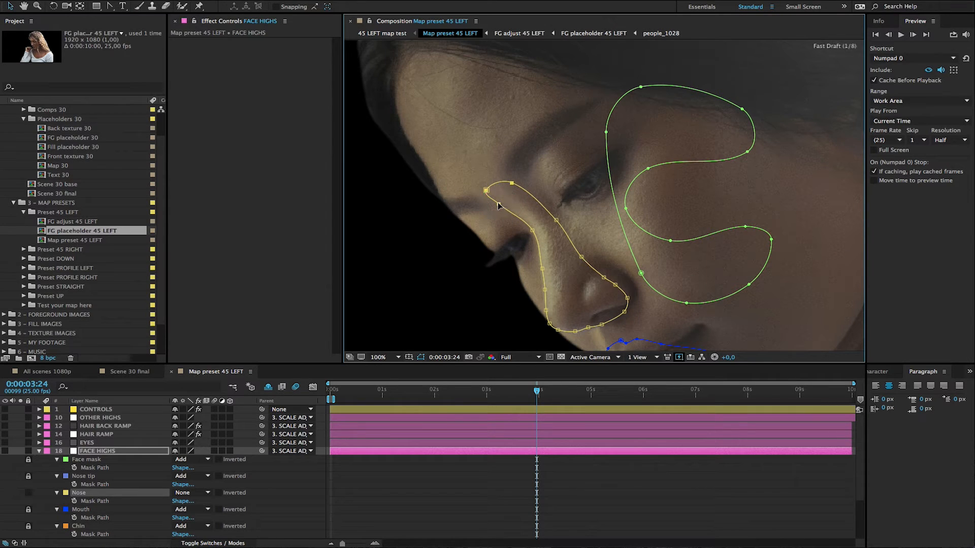
{"action": "left_click", "coordinate": [543, 270]}
{"action": "left_click", "coordinate": [543, 289]}
Extend the Nose mask outward around the nostril and adjust its lower edge along the nose's underside.
{"action": "left_click_drag", "start_coordinate": [644, 316], "coordinate": [599, 274]}
{"action": "left_click_drag", "start_coordinate": [626, 313], "coordinate": [633, 304]}
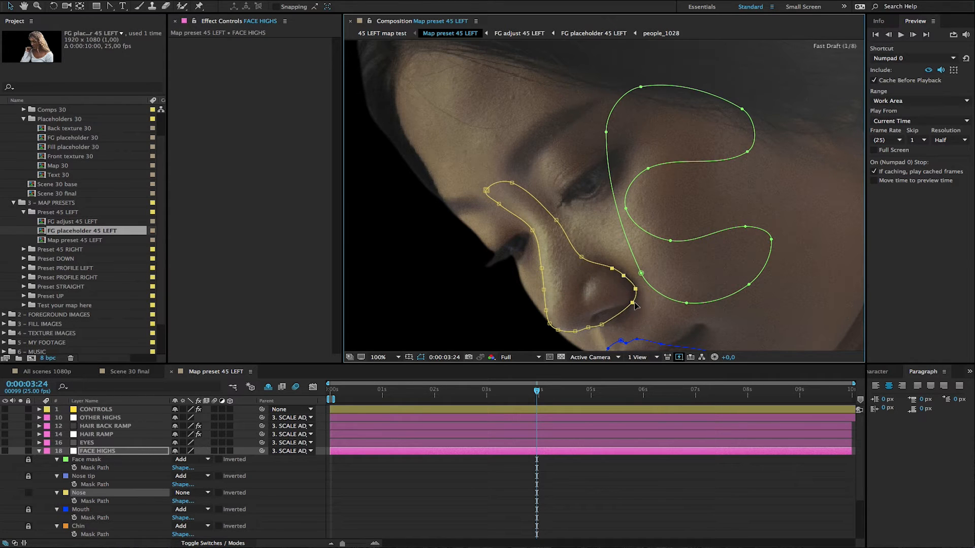
{"action": "left_click_drag", "start_coordinate": [595, 333], "coordinate": [595, 333]}
{"action": "left_click_drag", "start_coordinate": [588, 328], "coordinate": [589, 331]}
Smooth the cheek-side edge of the Nose mask and raise its top vertex toward the brow.
{"action": "left_click", "coordinate": [580, 254]}
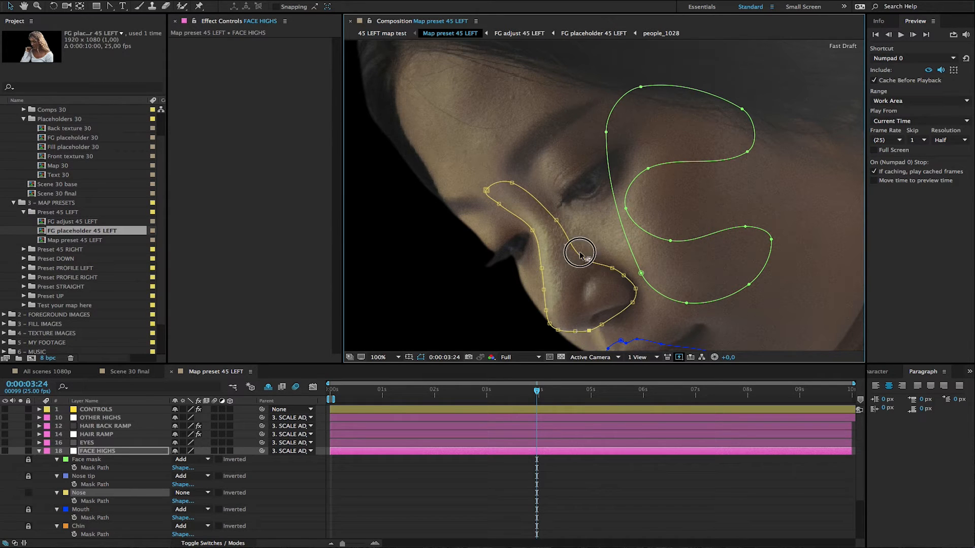
{"action": "left_click_drag", "start_coordinate": [582, 259], "coordinate": [587, 248]}
{"action": "left_click_drag", "start_coordinate": [511, 183], "coordinate": [503, 161]}
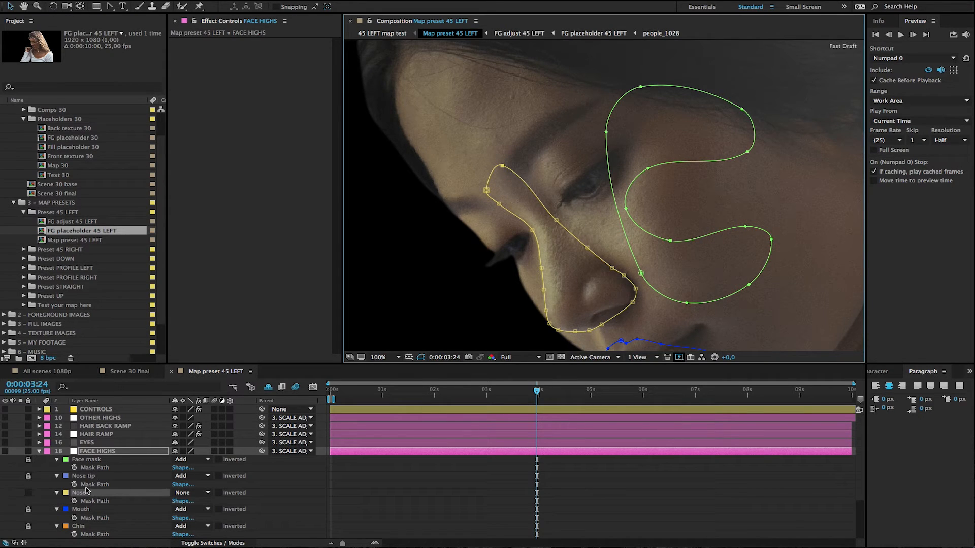
Unlock the Nose tip mask and lock the finished Nose mask in the FACE HIGHS layer.
{"action": "left_click_drag", "start_coordinate": [735, 279], "coordinate": [664, 212]}
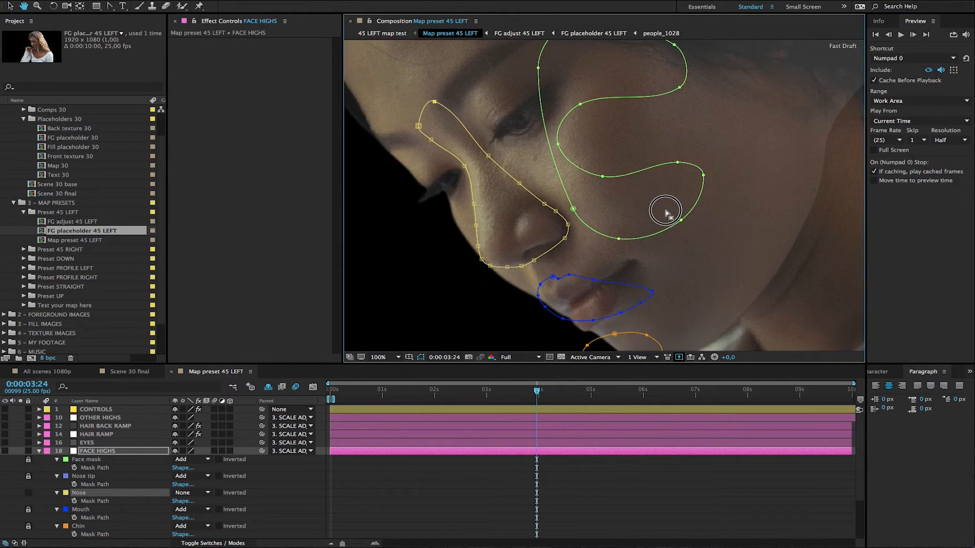
{"action": "left_click", "coordinate": [29, 476]}
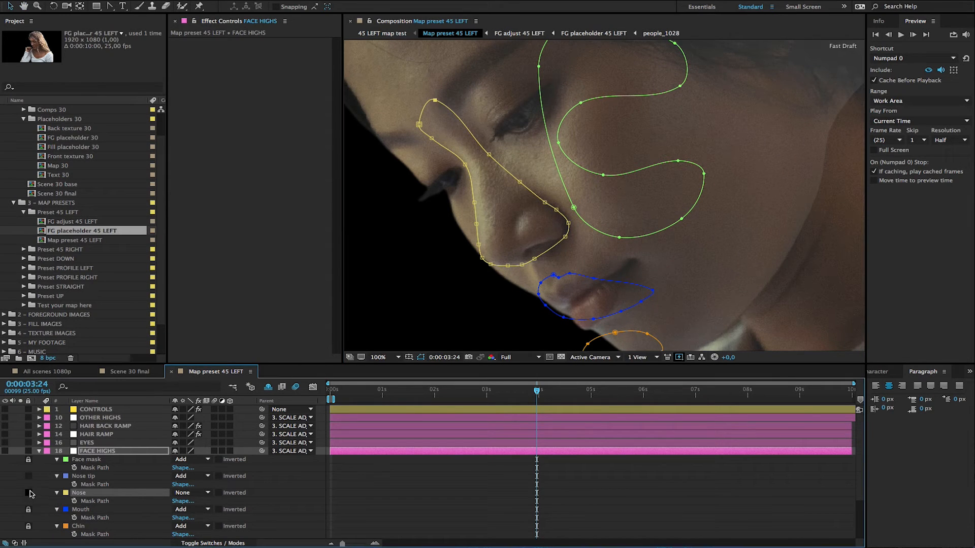
{"action": "left_click", "coordinate": [29, 493]}
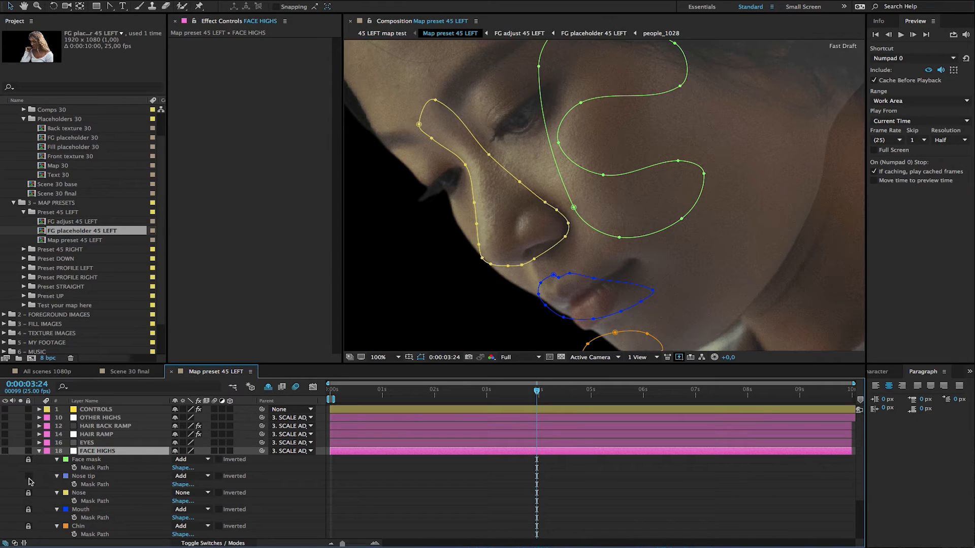
Rotate the Mouth mask to match the tilt of the lips and position it over the mouth.
{"action": "left_click", "coordinate": [81, 517]}
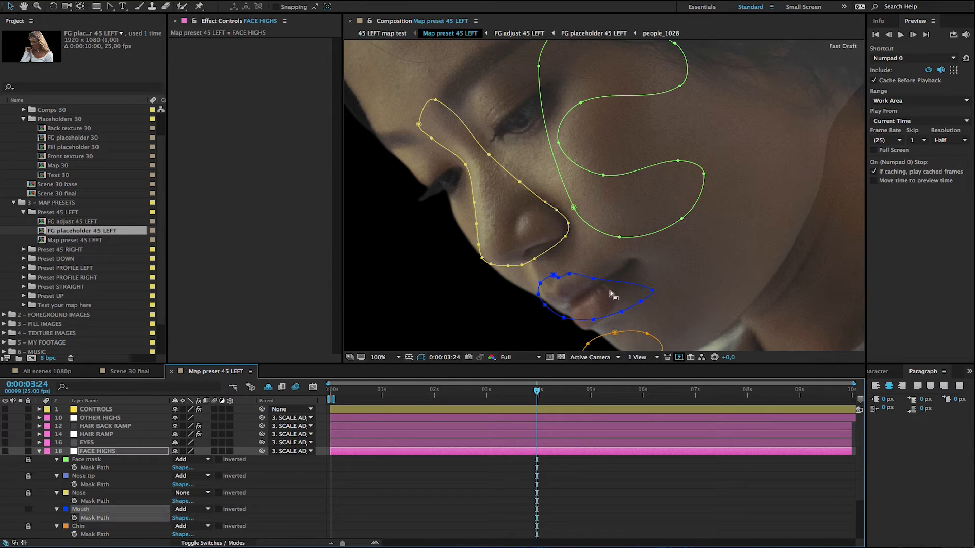
{"action": "double_click", "coordinate": [650, 294]}
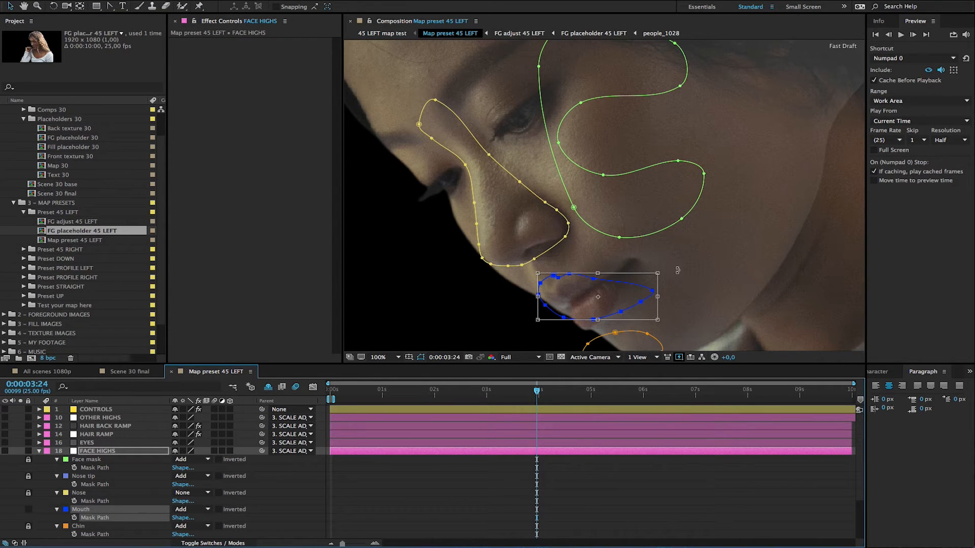
{"action": "left_click_drag", "start_coordinate": [677, 270], "coordinate": [619, 282]}
{"action": "left_click_drag", "start_coordinate": [660, 252], "coordinate": [656, 242]}
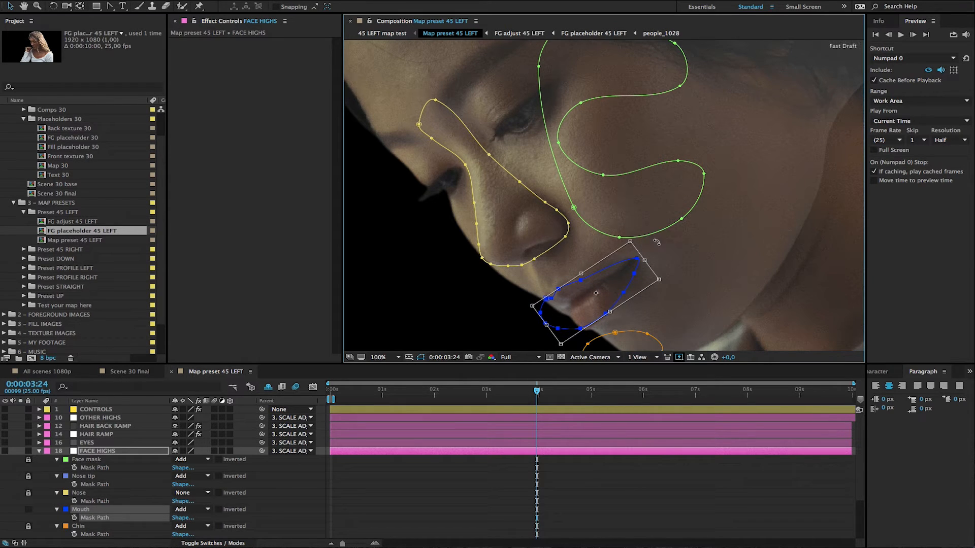
Reshape the Mouth mask's vertices around the lip contour and mouth corner, and lock the mask.
{"action": "left_click", "coordinate": [199, 518]}
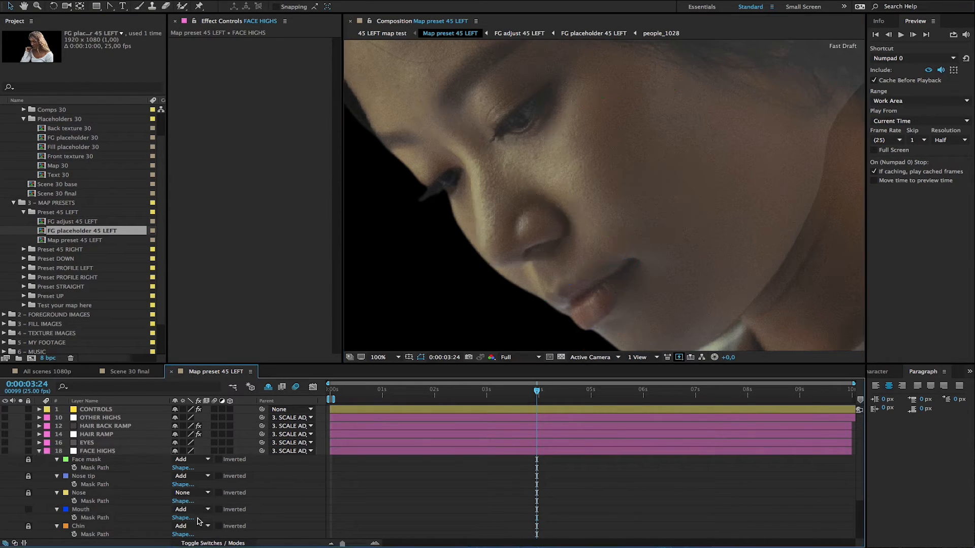
{"action": "left_click", "coordinate": [147, 516]}
{"action": "left_click_drag", "start_coordinate": [530, 308], "coordinate": [573, 321]}
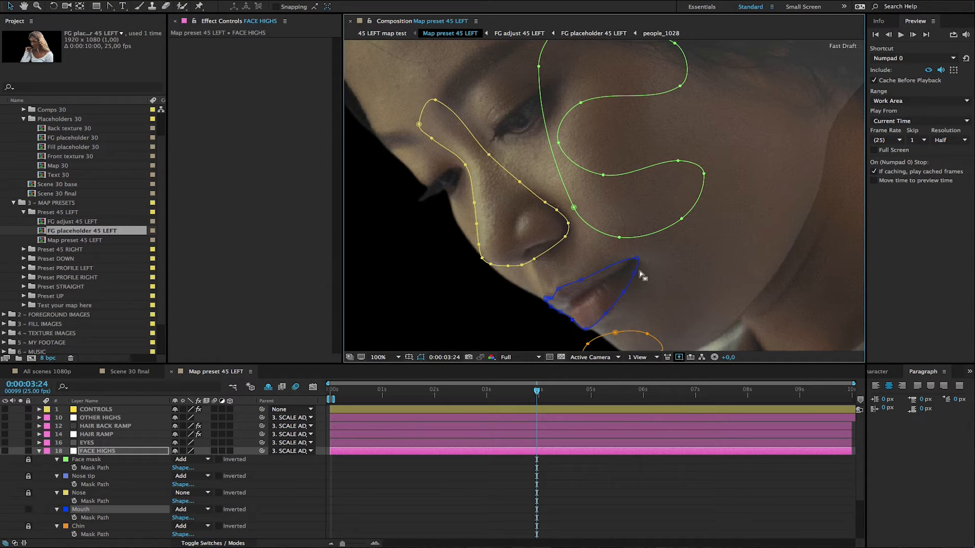
{"action": "left_click_drag", "start_coordinate": [658, 278], "coordinate": [641, 250]}
{"action": "left_click_drag", "start_coordinate": [580, 280], "coordinate": [554, 294]}
{"action": "left_click", "coordinate": [548, 292]}
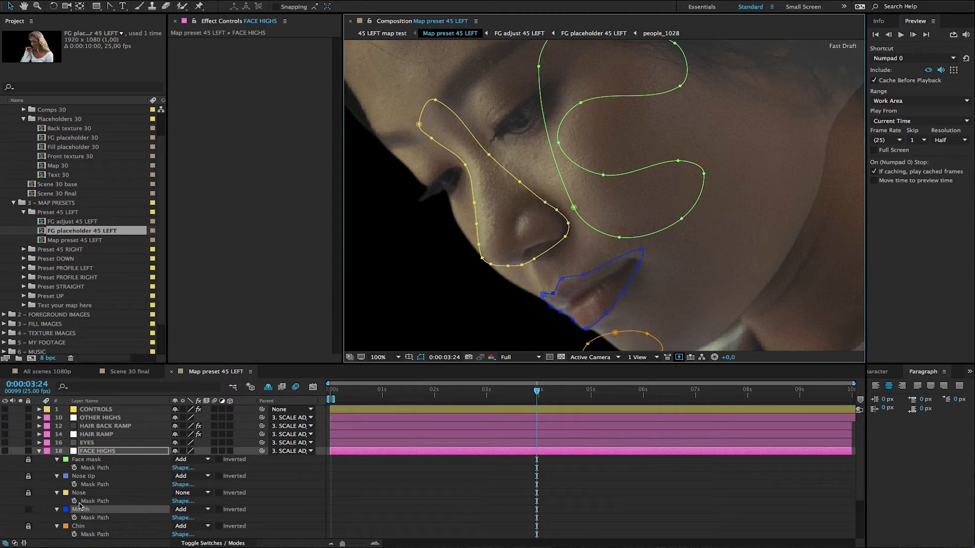
{"action": "left_click", "coordinate": [29, 509]}
Rotate the Chin mask, move it onto the woman's chin, shrink it to fit, and lock it.
{"action": "left_click", "coordinate": [86, 526]}
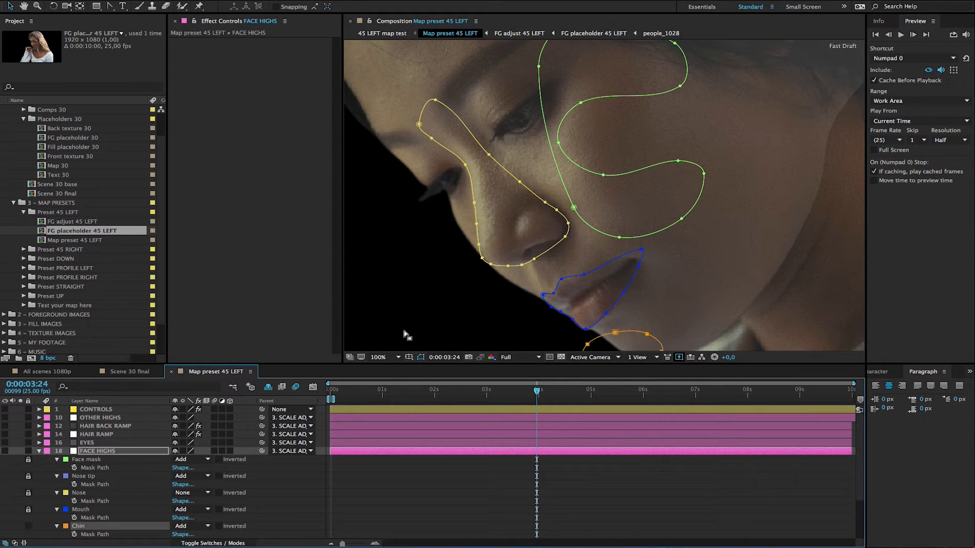
{"action": "left_click_drag", "start_coordinate": [633, 239], "coordinate": [592, 172]}
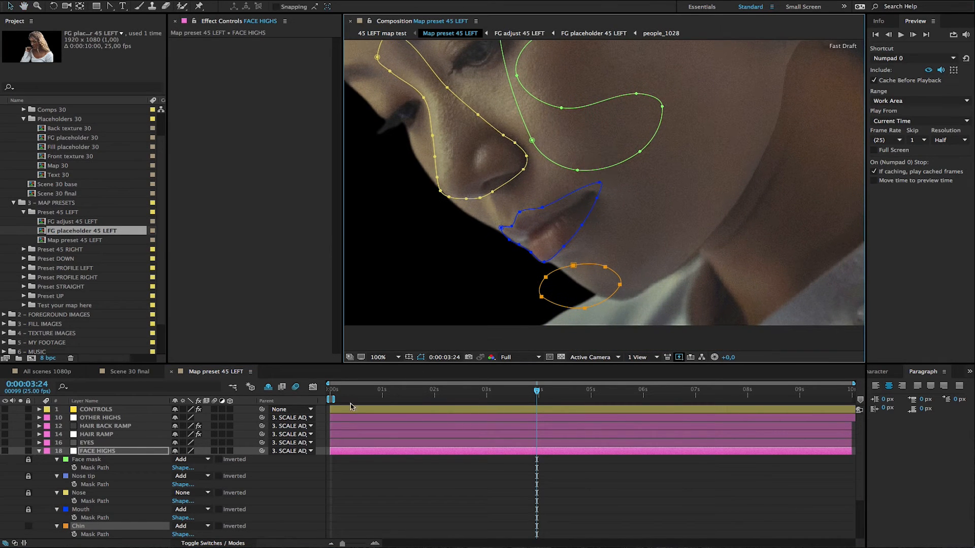
{"action": "key", "text": "ctrl+t"}
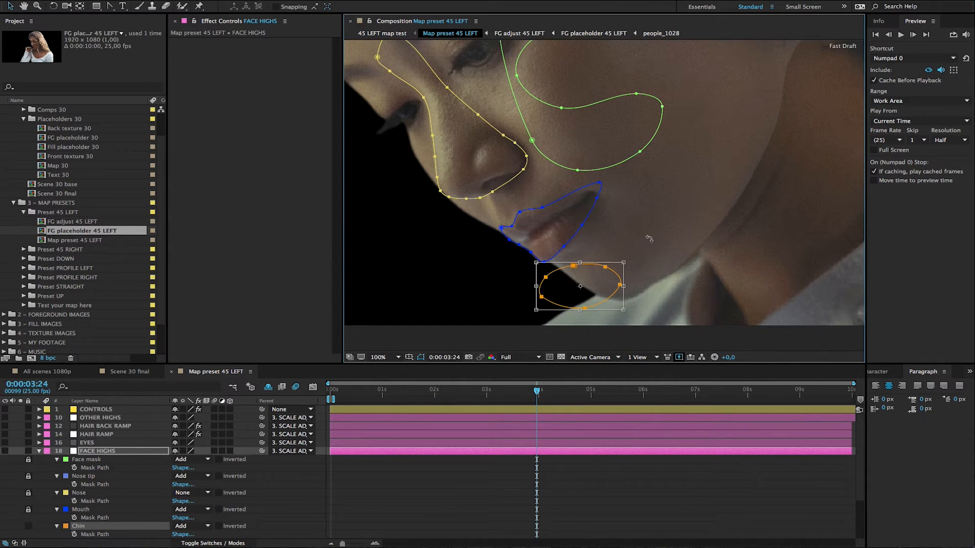
{"action": "left_click_drag", "start_coordinate": [649, 238], "coordinate": [620, 238]}
{"action": "left_click_drag", "start_coordinate": [594, 281], "coordinate": [632, 270]}
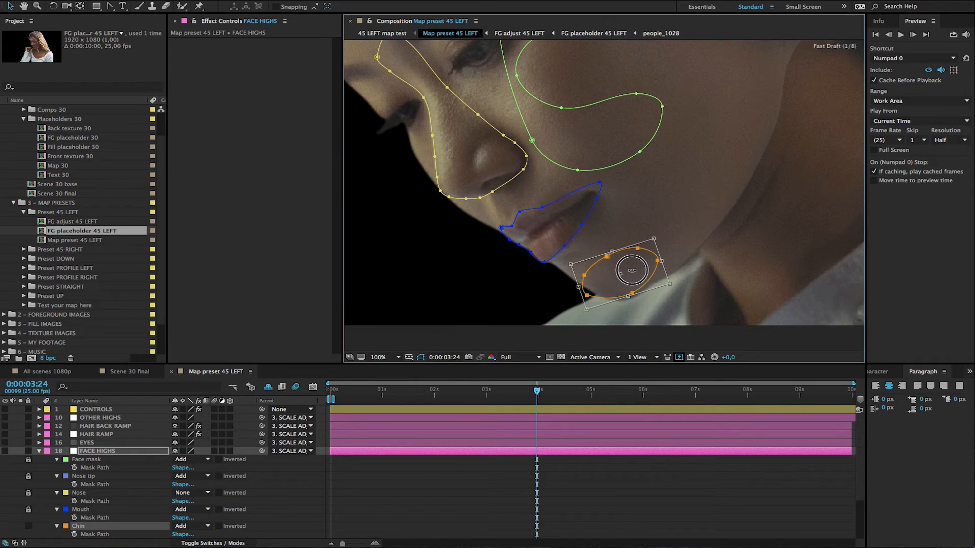
{"action": "left_click_drag", "start_coordinate": [654, 238], "coordinate": [627, 276]}
{"action": "left_click", "coordinate": [29, 527]}
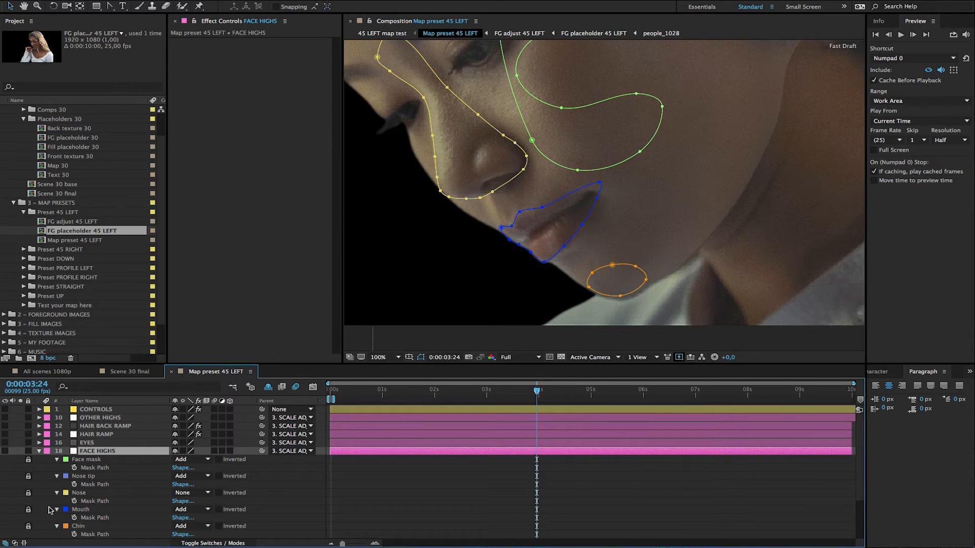
Rotate the Face mask to follow the head's tilt and move it around the near eye, over the brow and upper cheek.
{"action": "left_click", "coordinate": [101, 468]}
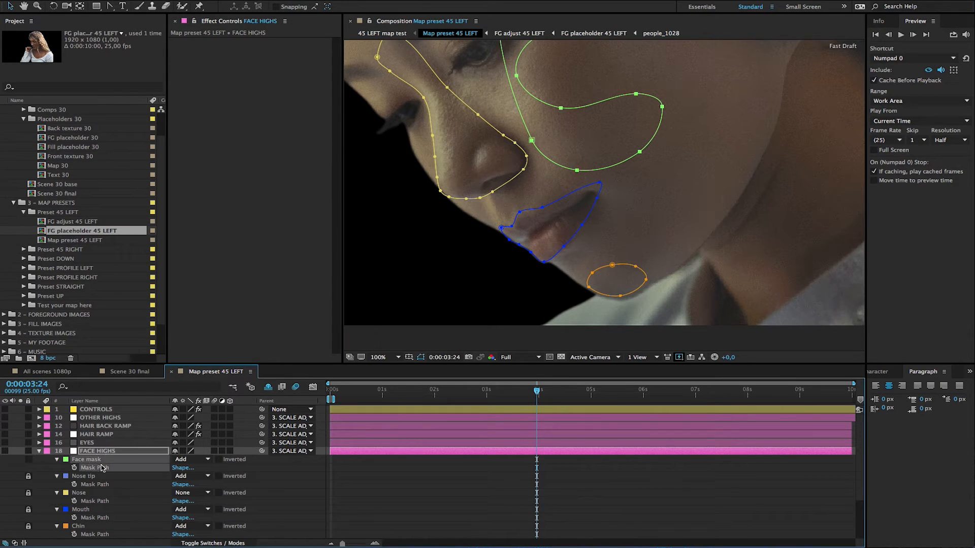
{"action": "left_click_drag", "start_coordinate": [674, 129], "coordinate": [709, 244]}
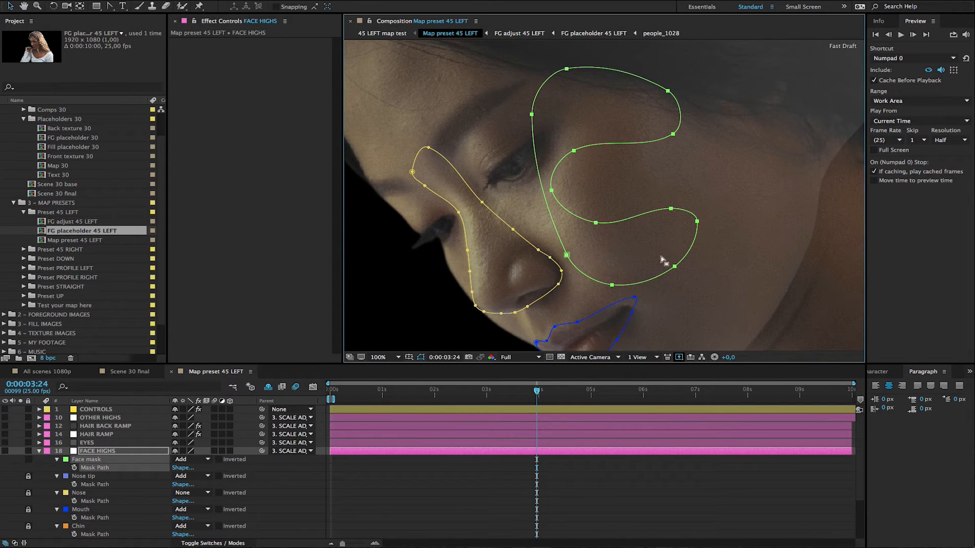
{"action": "key", "text": "ctrl+t"}
{"action": "left_click_drag", "start_coordinate": [742, 68], "coordinate": [673, 49]}
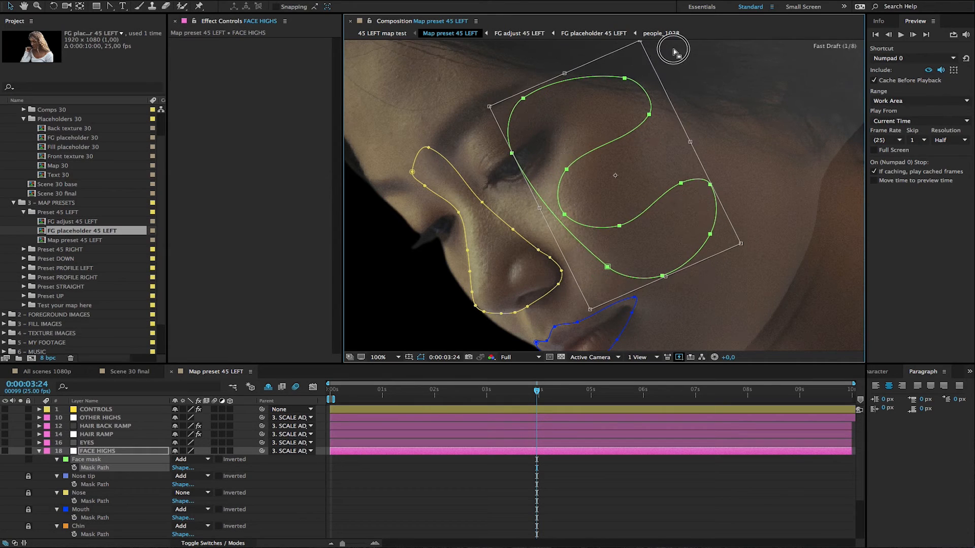
{"action": "left_click_drag", "start_coordinate": [655, 163], "coordinate": [550, 151]}
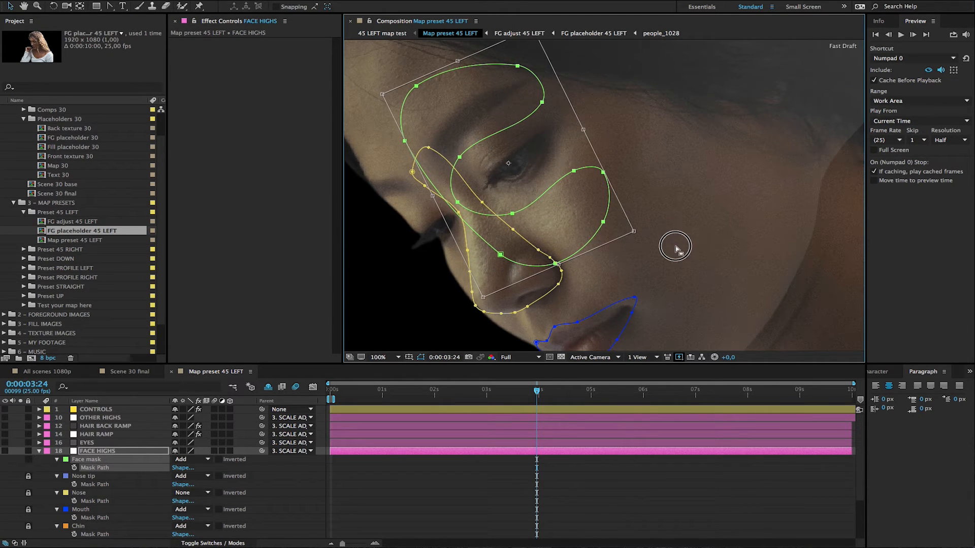
{"action": "left_click_drag", "start_coordinate": [679, 249], "coordinate": [676, 192]}
{"action": "left_click_drag", "start_coordinate": [575, 191], "coordinate": [587, 193]}
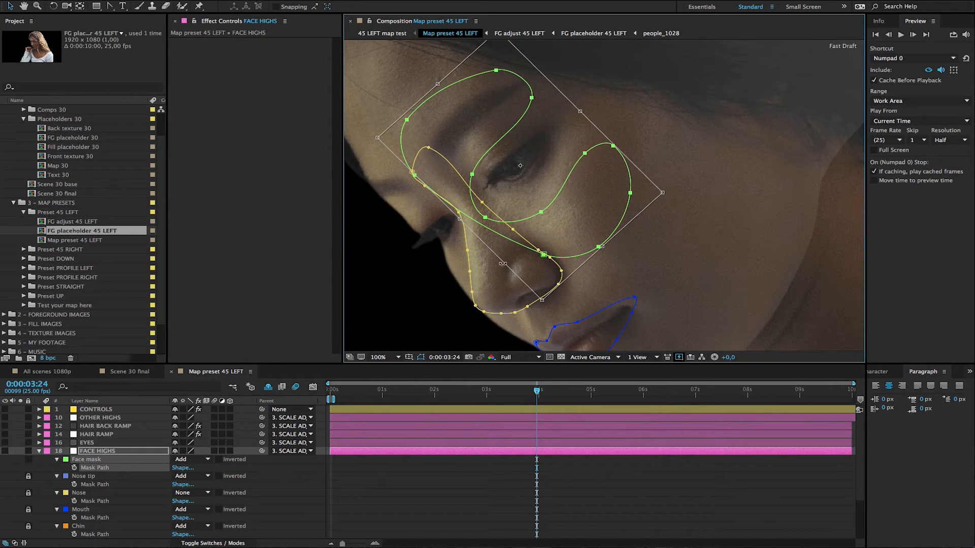
{"action": "key", "text": "Return"}
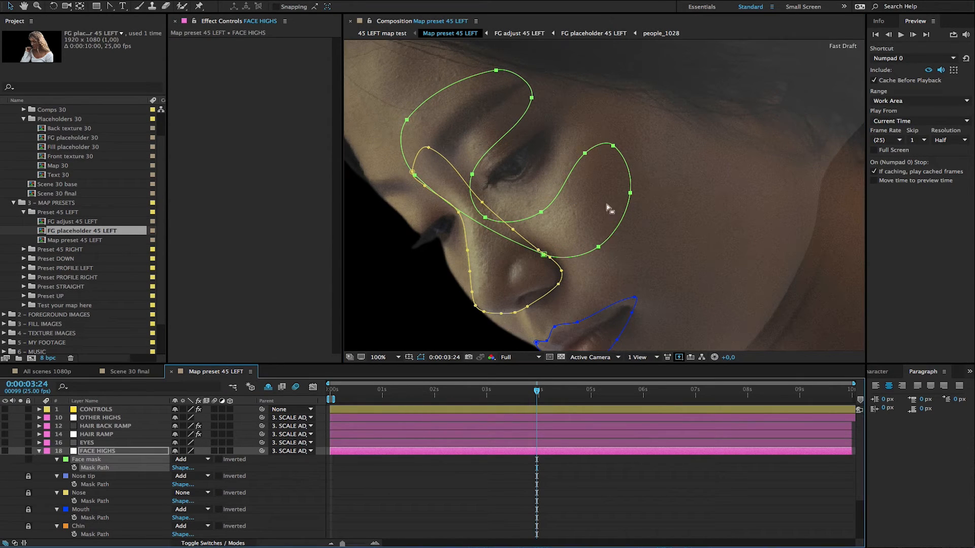
Stretch the Face mask's cheek lobe up toward the temple and outward over the cheek, and adjust its brow lobe.
{"action": "left_click_drag", "start_coordinate": [570, 122], "coordinate": [670, 218]}
{"action": "left_click_drag", "start_coordinate": [631, 192], "coordinate": [634, 147]}
{"action": "left_click_drag", "start_coordinate": [580, 96], "coordinate": [614, 130]}
{"action": "left_click_drag", "start_coordinate": [592, 111], "coordinate": [579, 132]}
{"action": "left_click_drag", "start_coordinate": [598, 247], "coordinate": [622, 244]}
{"action": "left_click_drag", "start_coordinate": [555, 117], "coordinate": [473, 58]}
{"action": "left_click_drag", "start_coordinate": [531, 97], "coordinate": [492, 69]}
{"action": "left_click", "coordinate": [517, 68]}
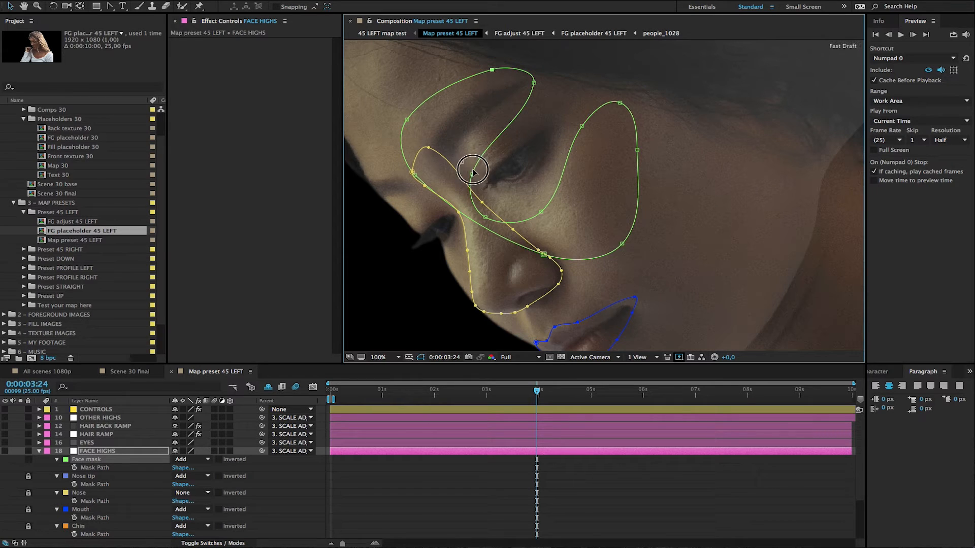
Refine the Face mask's vertices around the inner eye, beneath the eye, beside the nostril and along the forehead edge.
{"action": "mouse_move", "coordinate": [472, 175]}
{"action": "left_mouse_down"}
{"action": "mouse_move", "coordinate": [464, 157]}
{"action": "mouse_move", "coordinate": [473, 164]}
{"action": "left_mouse_up"}
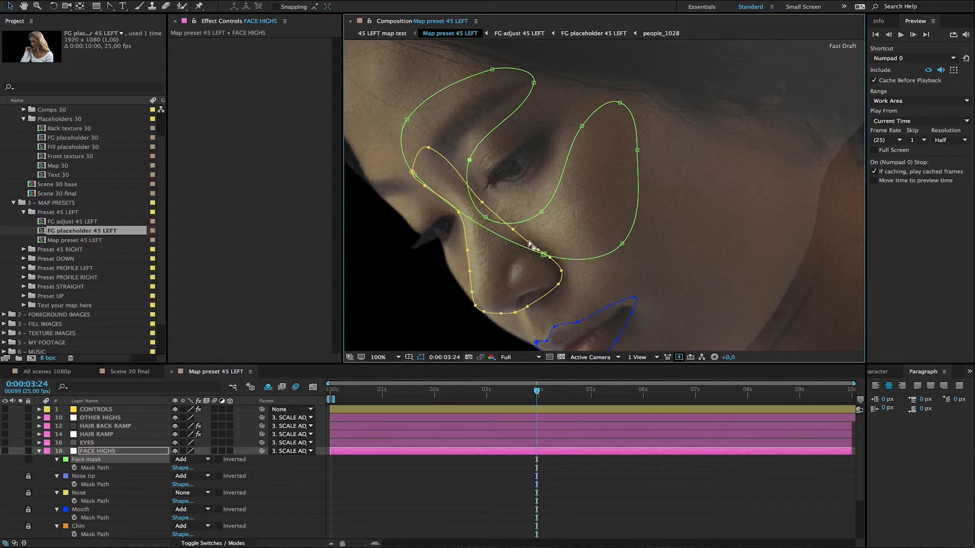
{"action": "left_click", "coordinate": [543, 253]}
{"action": "left_click_drag", "start_coordinate": [543, 254], "coordinate": [557, 253]}
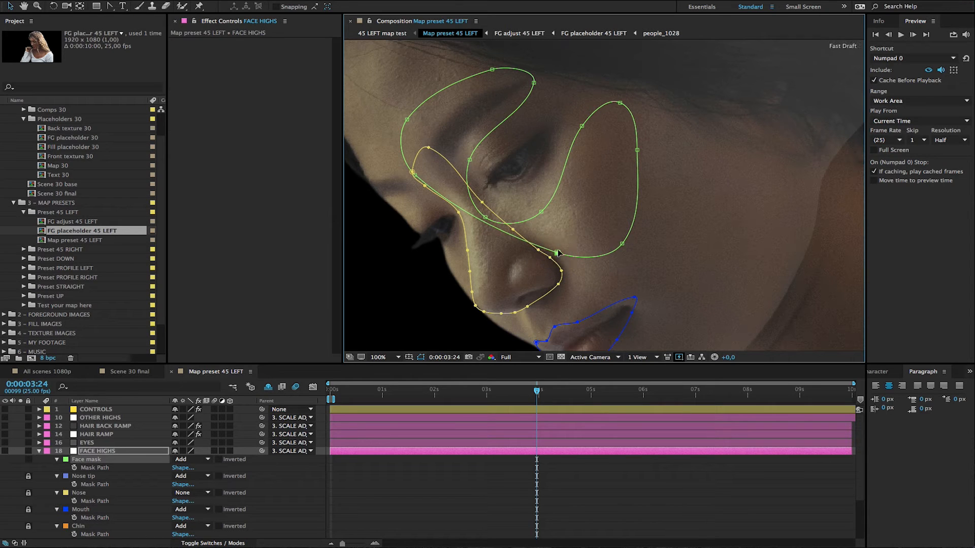
{"action": "left_click_drag", "start_coordinate": [541, 211], "coordinate": [549, 198]}
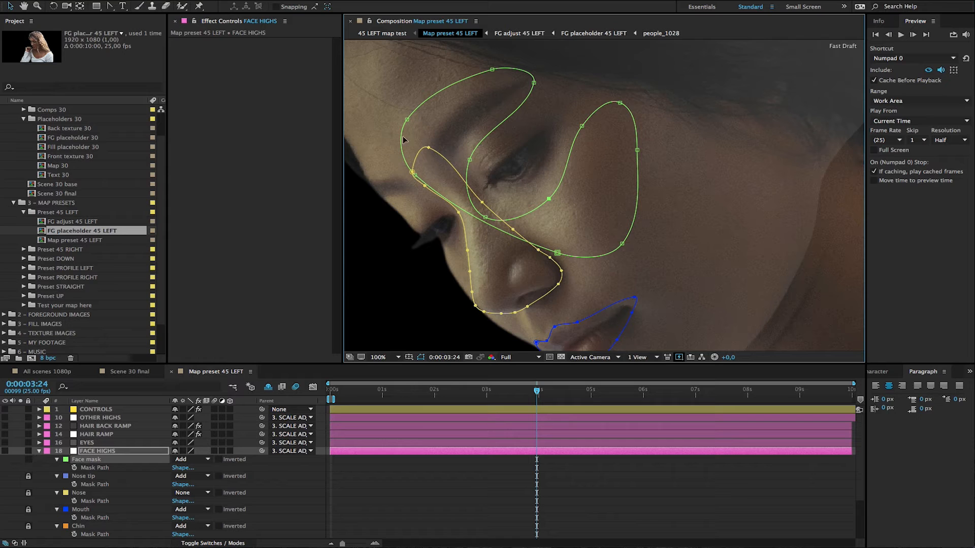
{"action": "left_click_drag", "start_coordinate": [407, 119], "coordinate": [426, 188]}
{"action": "left_click_drag", "start_coordinate": [415, 176], "coordinate": [420, 174]}
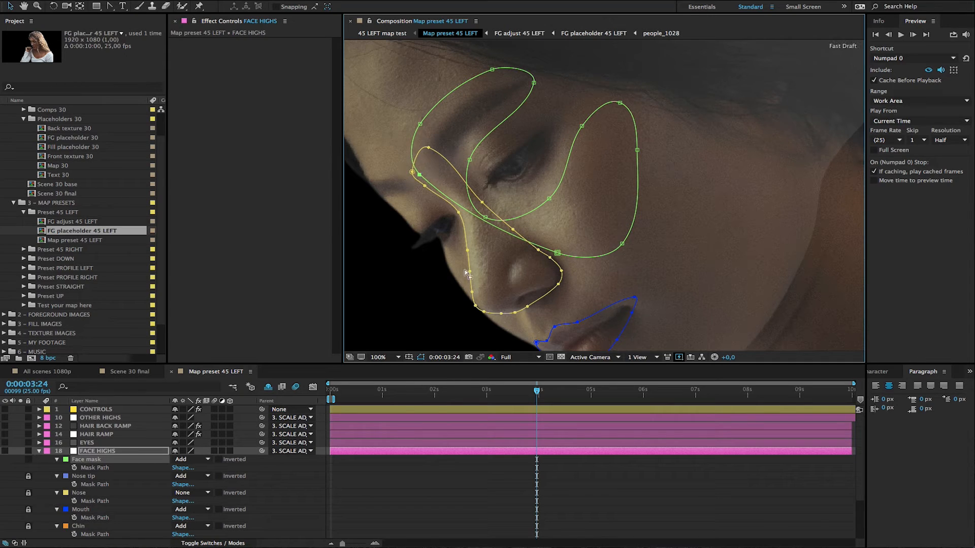
Turn on the visibility of the FACE HIGHS layer to show its highlights on the face.
{"action": "key", "text": "comma"}
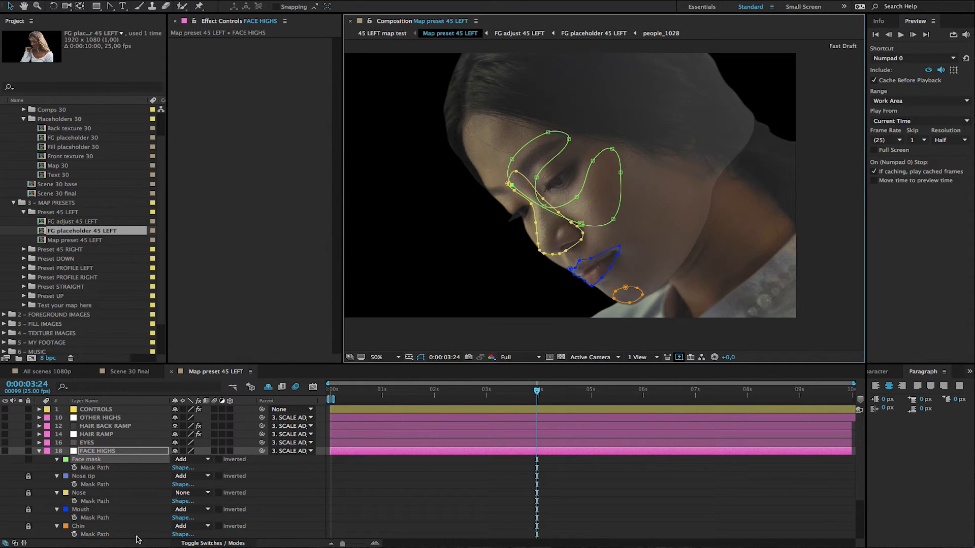
{"action": "left_click", "coordinate": [112, 459]}
{"action": "left_click", "coordinate": [82, 453]}
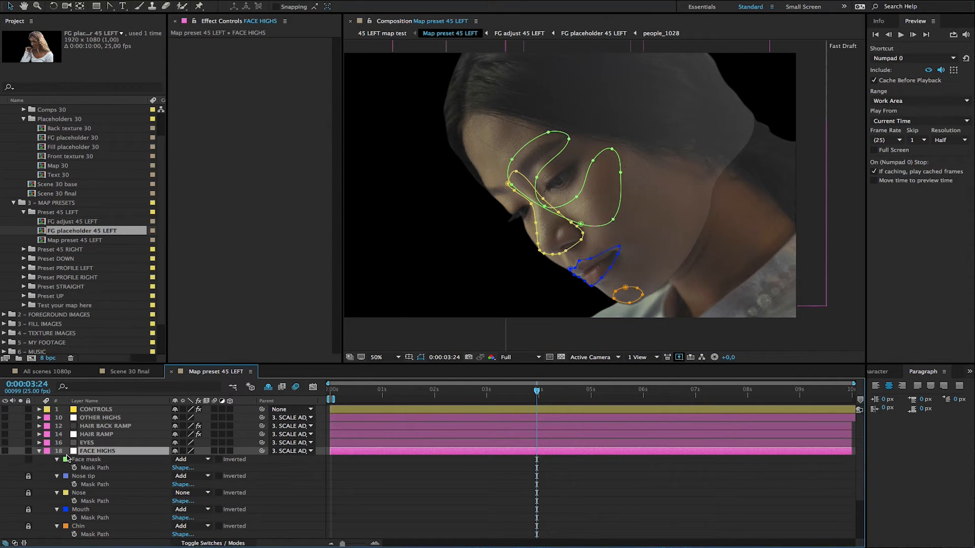
{"action": "left_click", "coordinate": [5, 451]}
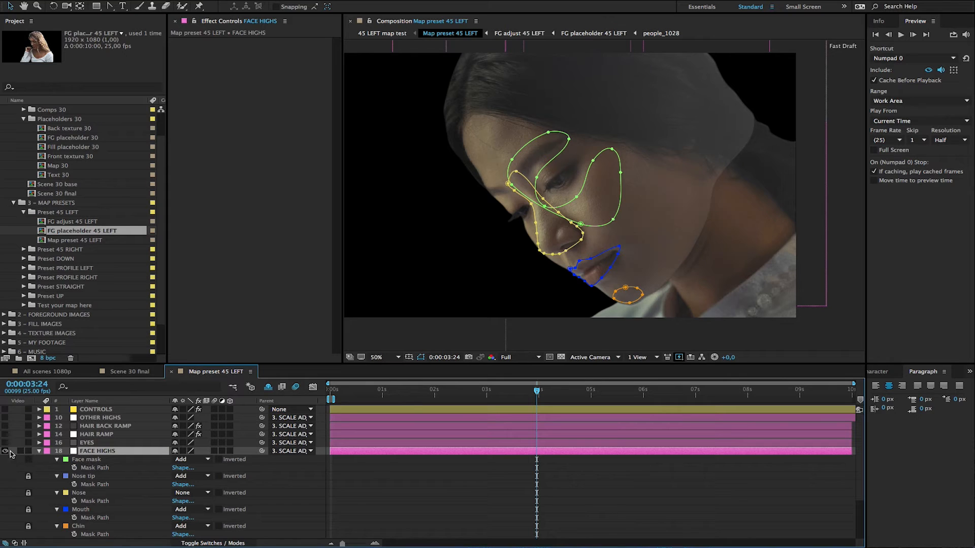
Show the EYES layer's masks and select the Left eye mask to check where it sits.
{"action": "left_click", "coordinate": [120, 444]}
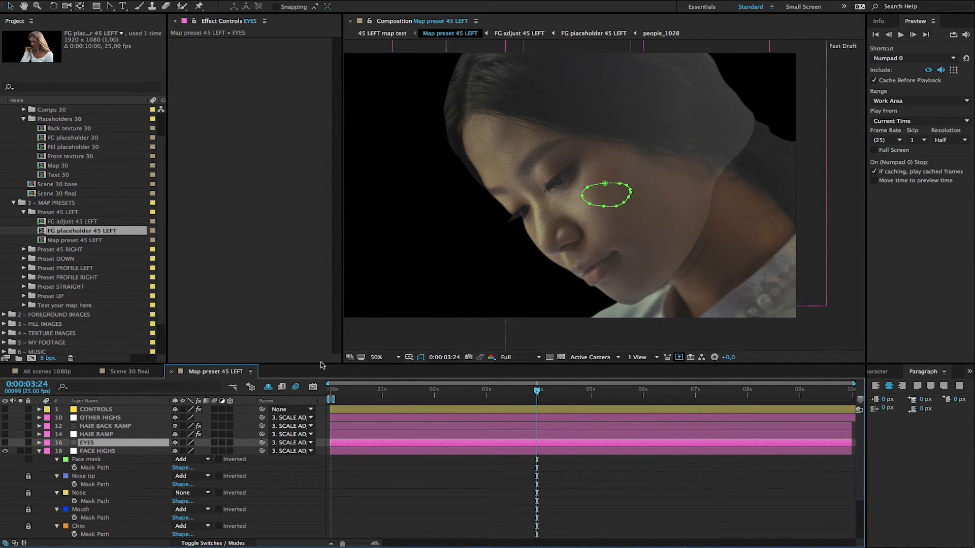
{"action": "key", "text": "m"}
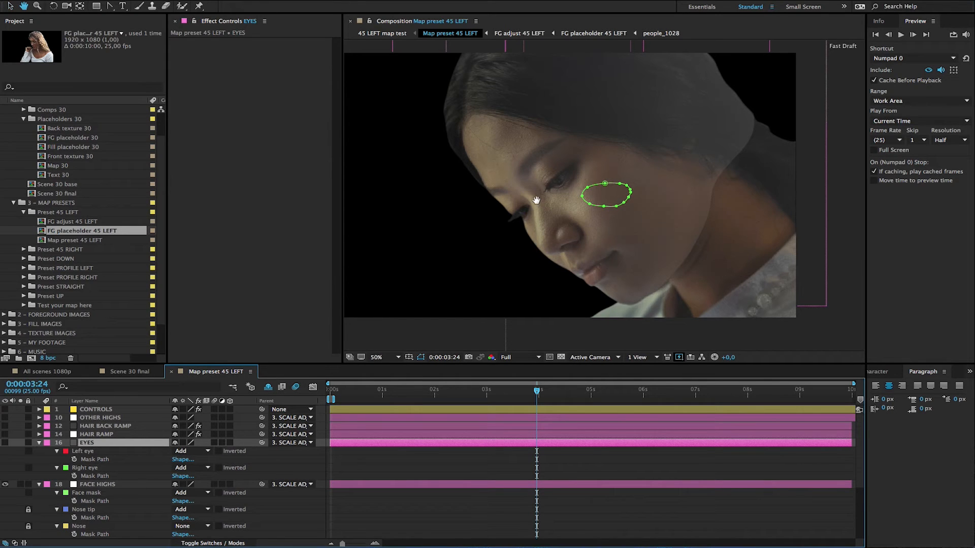
{"action": "left_click_drag", "start_coordinate": [535, 200], "coordinate": [558, 233]}
{"action": "left_click", "coordinate": [116, 458]}
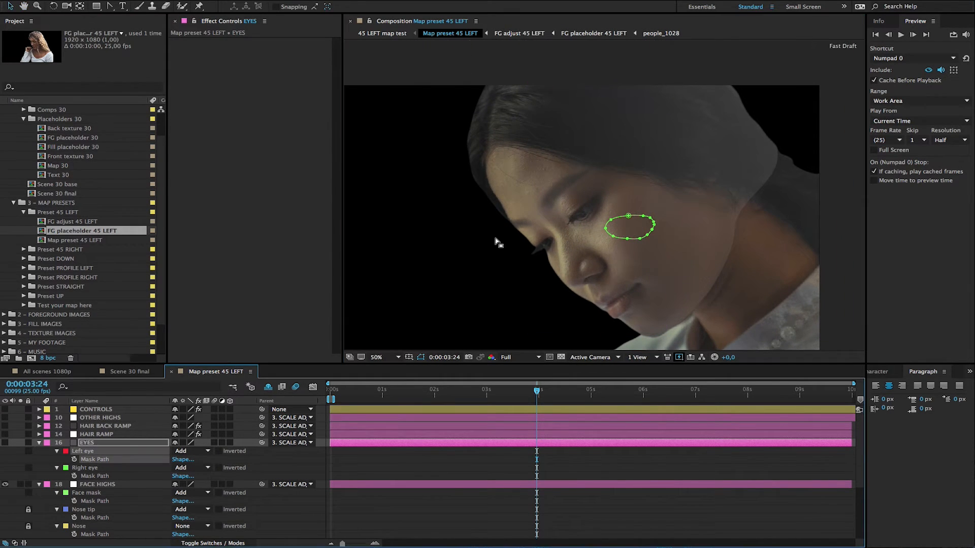
{"action": "key", "text": "comma"}
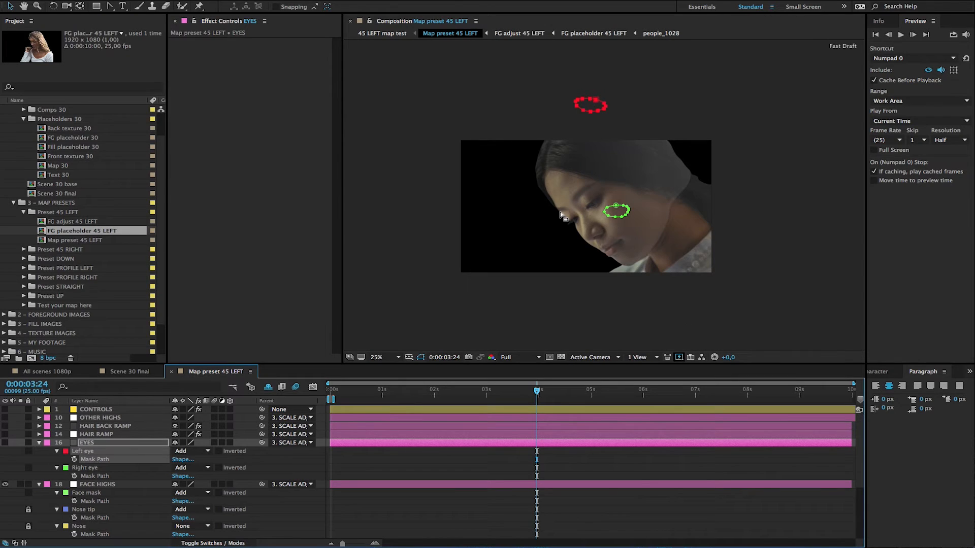
{"action": "key", "text": "period"}
Rotate, move and scale the Right eye mask in the EYES layer to fit around the woman's near eye.
{"action": "left_click", "coordinate": [140, 476]}
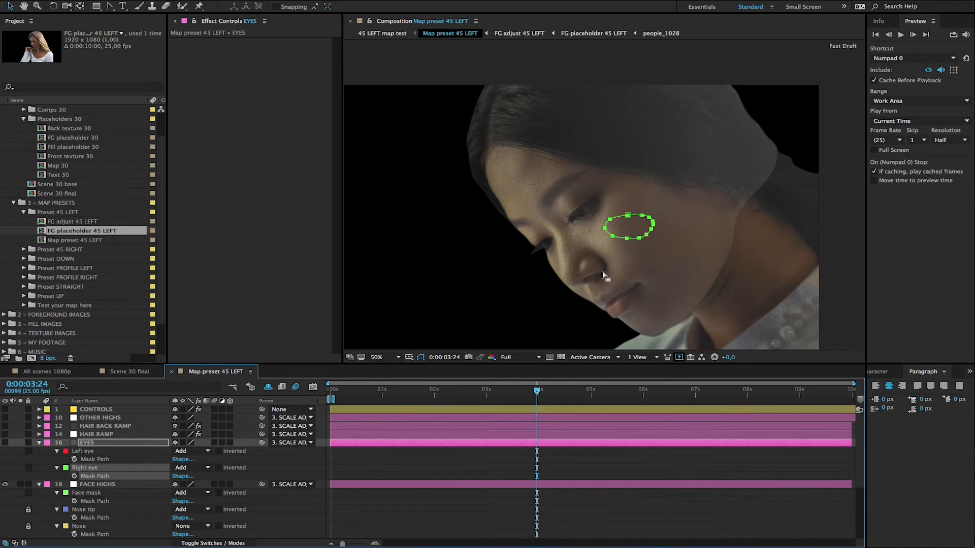
{"action": "key", "text": "super+t"}
{"action": "left_click_drag", "start_coordinate": [645, 224], "coordinate": [607, 172]}
{"action": "key", "text": "period"}
{"action": "left_click_drag", "start_coordinate": [589, 219], "coordinate": [592, 219]}
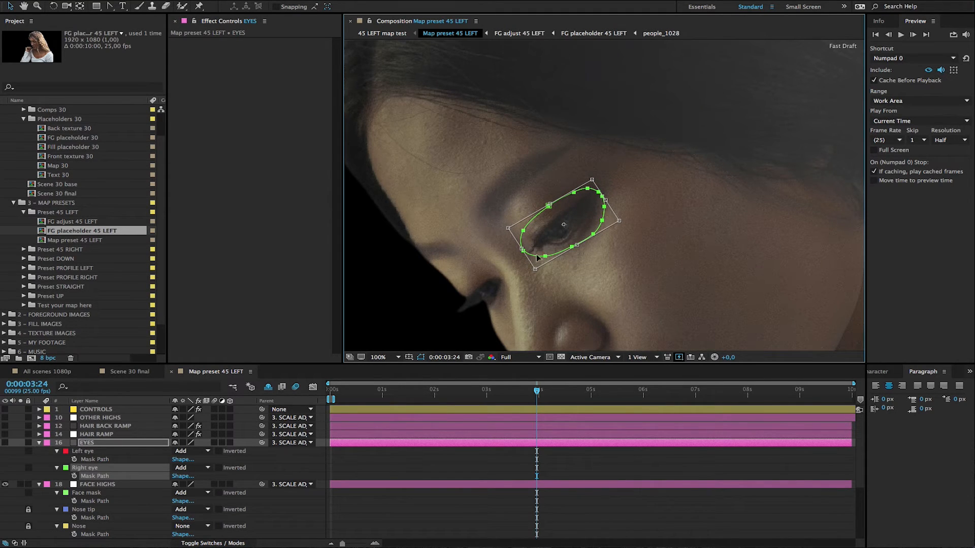
Collapse the EYES, FACE HIGHS and FACE BACK layers and select the HAIR RAMP layer for editing.
{"action": "left_click", "coordinate": [40, 442]}
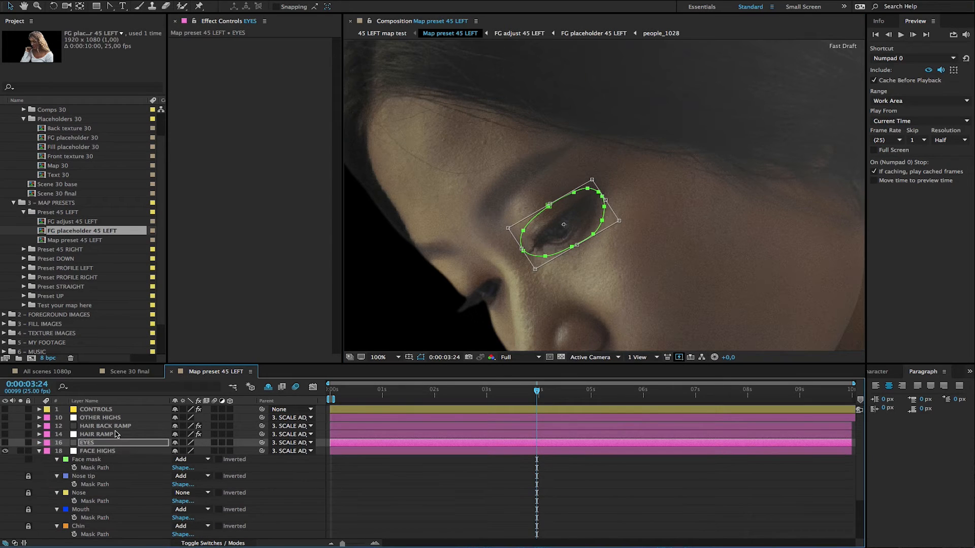
{"action": "left_click", "coordinate": [116, 434]}
{"action": "left_click", "coordinate": [39, 451]}
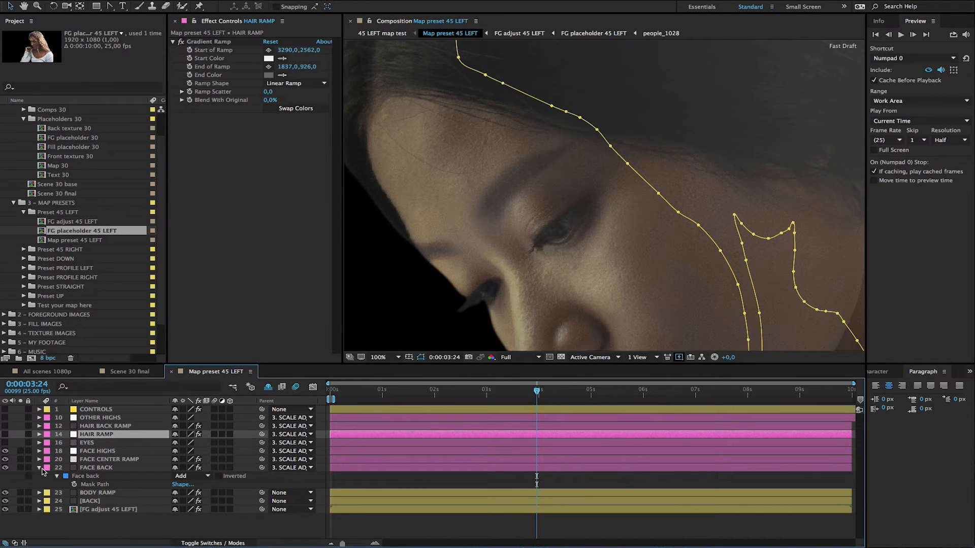
{"action": "left_click", "coordinate": [39, 467]}
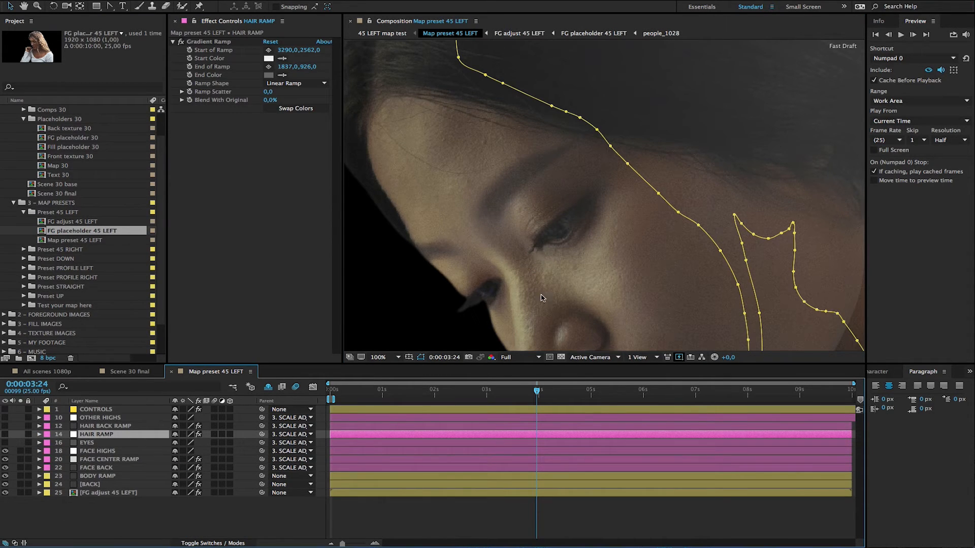
{"action": "scroll", "coordinate": [540, 297], "scroll_direction": "down", "scroll_amount": 1}
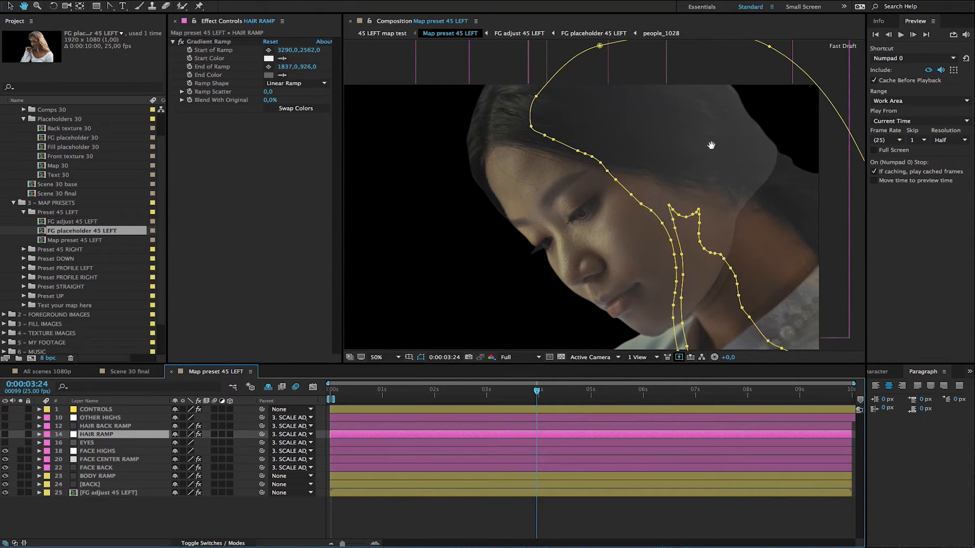
Show the HAIR RAMP layer's mask and select the Mask 2 path to check its whole outline.
{"action": "key", "text": "space"}
{"action": "mouse_move", "coordinate": [711, 148]}
{"action": "left_mouse_down"}
{"action": "mouse_move", "coordinate": [628, 132]}
{"action": "mouse_move", "coordinate": [695, 144]}
{"action": "left_mouse_up"}
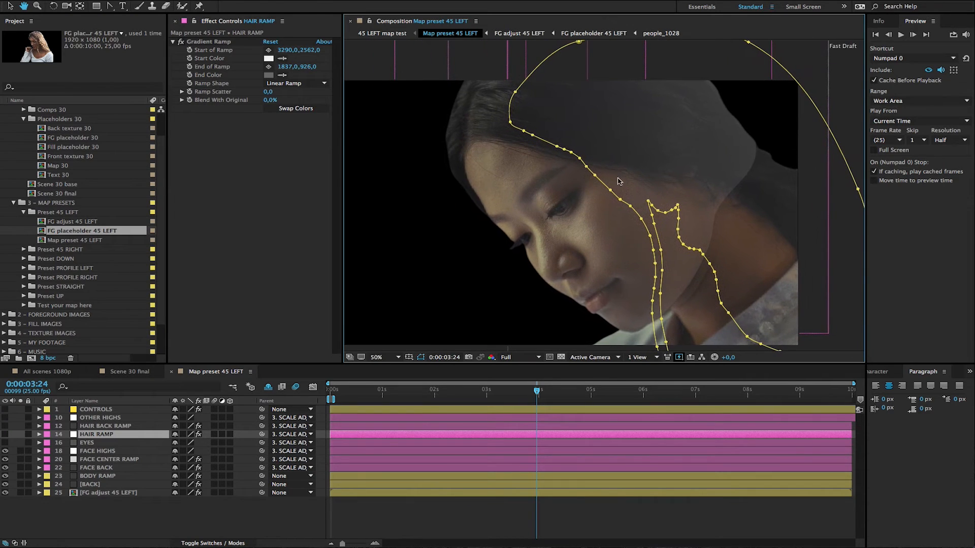
{"action": "left_click", "coordinate": [109, 438]}
{"action": "key", "text": "m"}
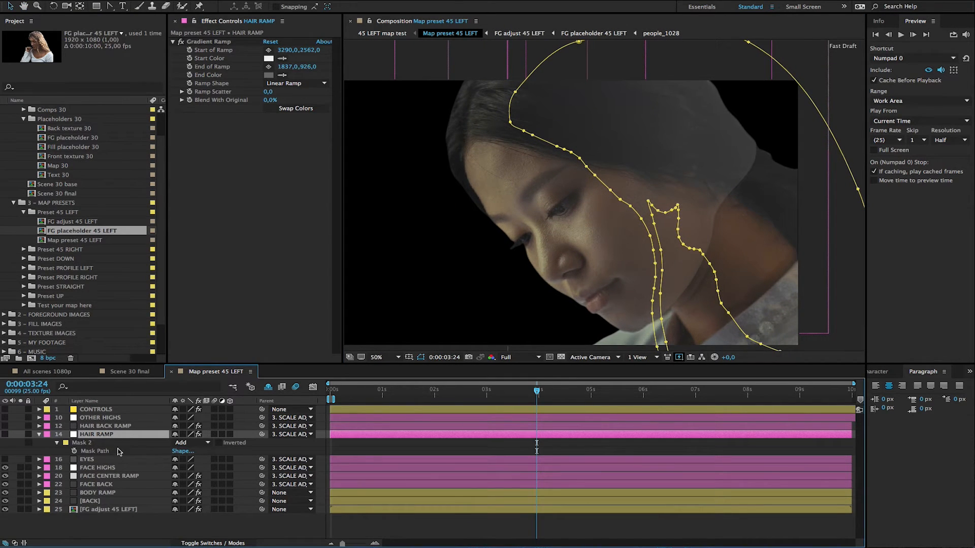
{"action": "left_click", "coordinate": [119, 451]}
{"action": "key", "text": "comma"}
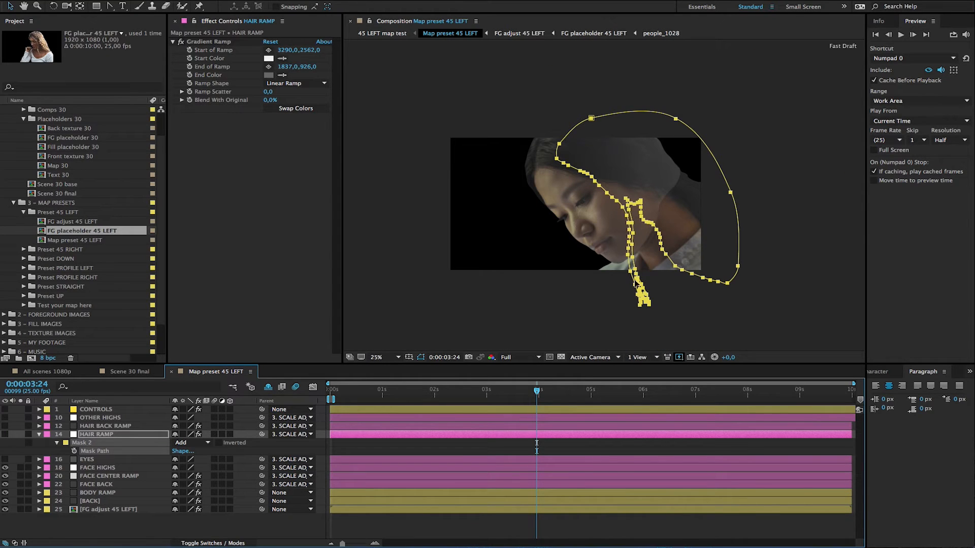
{"action": "key", "text": "period"}
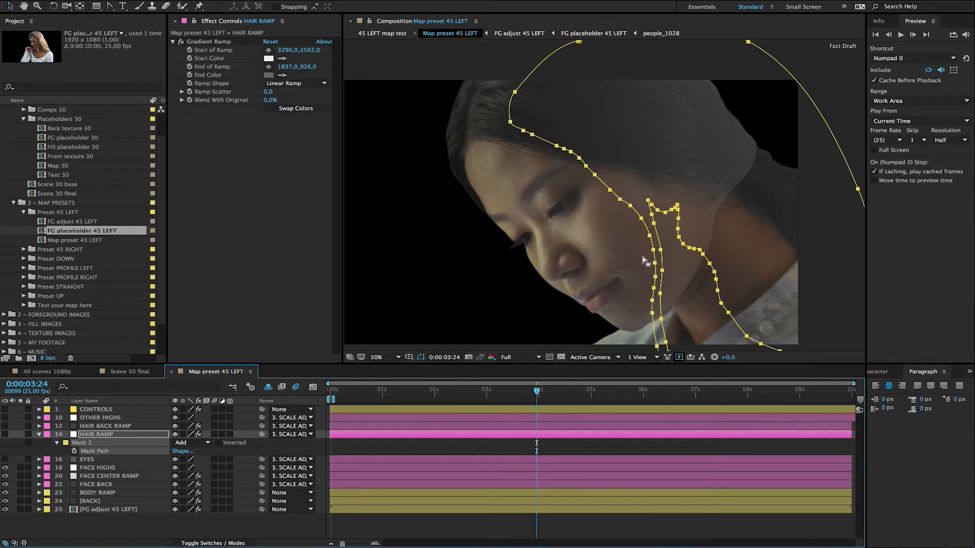
{"action": "key", "text": "h"}
{"action": "left_click_drag", "start_coordinate": [614, 235], "coordinate": [592, 163]}
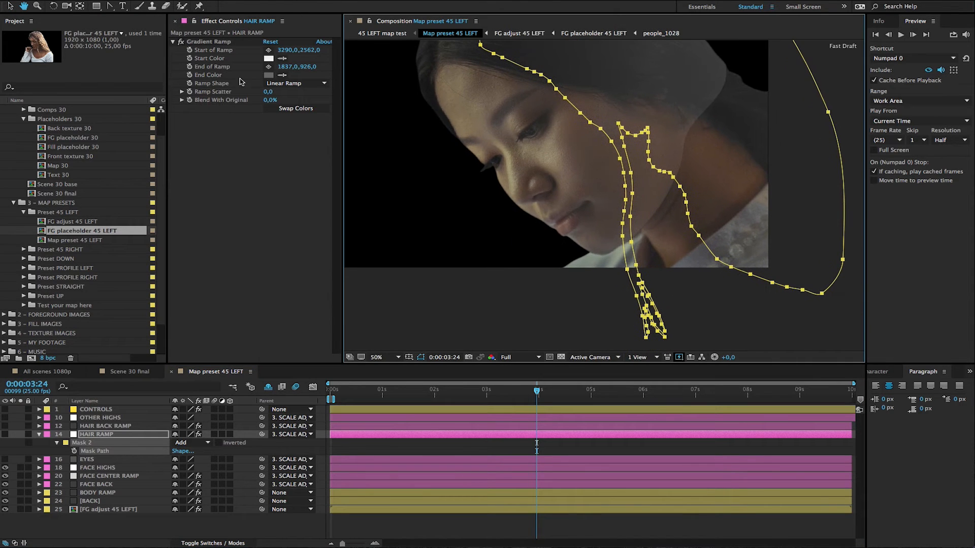
Delete the Mask 2 points running down the cheek and neck, and move the remaining lower points up to the hair's edge.
{"action": "left_click_drag", "start_coordinate": [109, 5], "coordinate": [145, 40]}
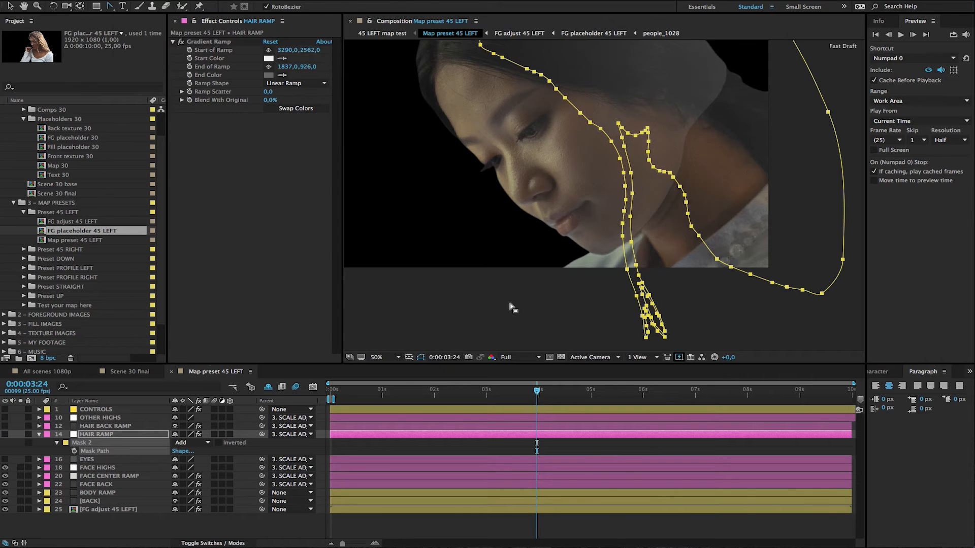
{"action": "left_click_drag", "start_coordinate": [693, 343], "coordinate": [679, 92]}
{"action": "key", "text": "Delete"}
{"action": "key", "text": "Delete"}
{"action": "key", "text": "Delete"}
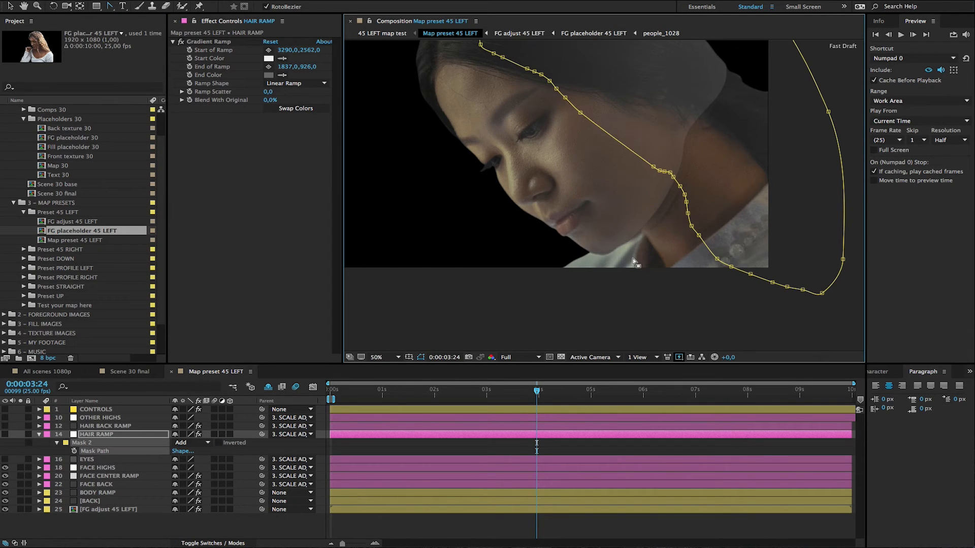
{"action": "left_click_drag", "start_coordinate": [632, 258], "coordinate": [705, 127]}
{"action": "key", "text": "Delete"}
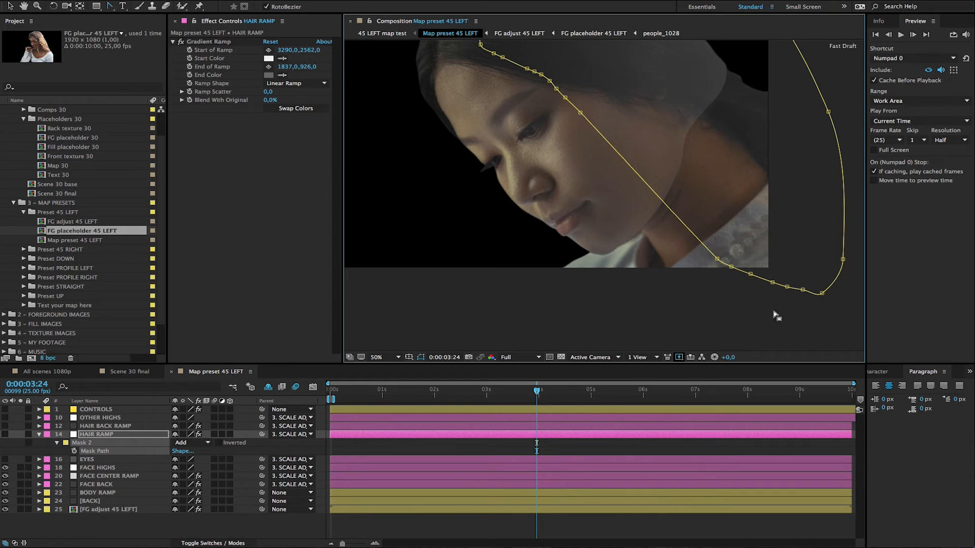
{"action": "left_click_drag", "start_coordinate": [839, 315], "coordinate": [694, 245]}
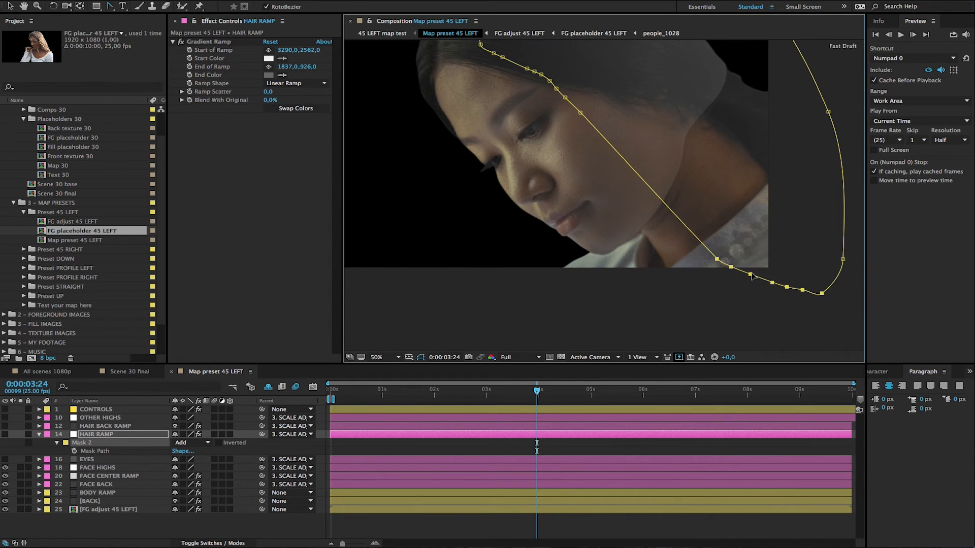
{"action": "left_click_drag", "start_coordinate": [751, 275], "coordinate": [763, 155]}
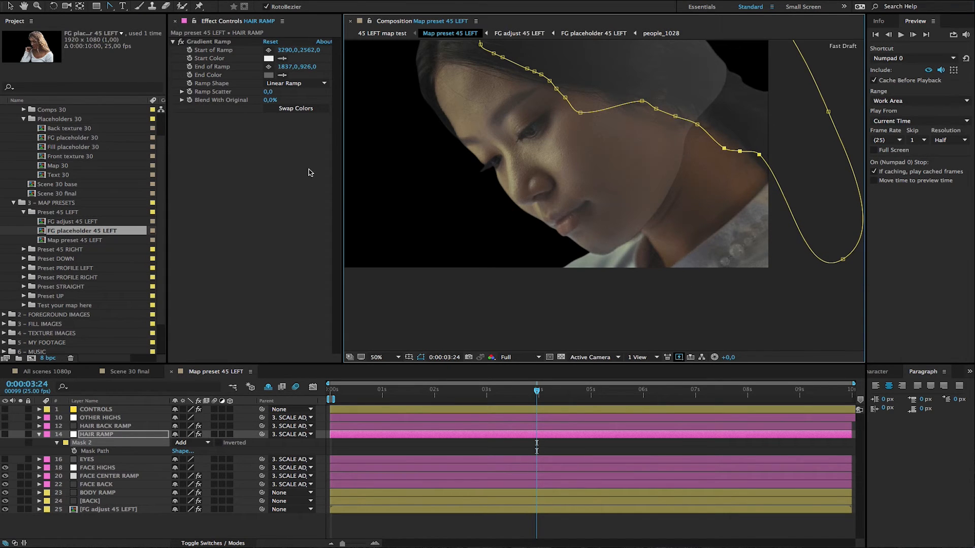
Remove the surplus points along the hairline edge of Mask 2 in the HAIR RAMP layer to smooth the curve.
{"action": "left_click_drag", "start_coordinate": [111, 7], "coordinate": [145, 29]}
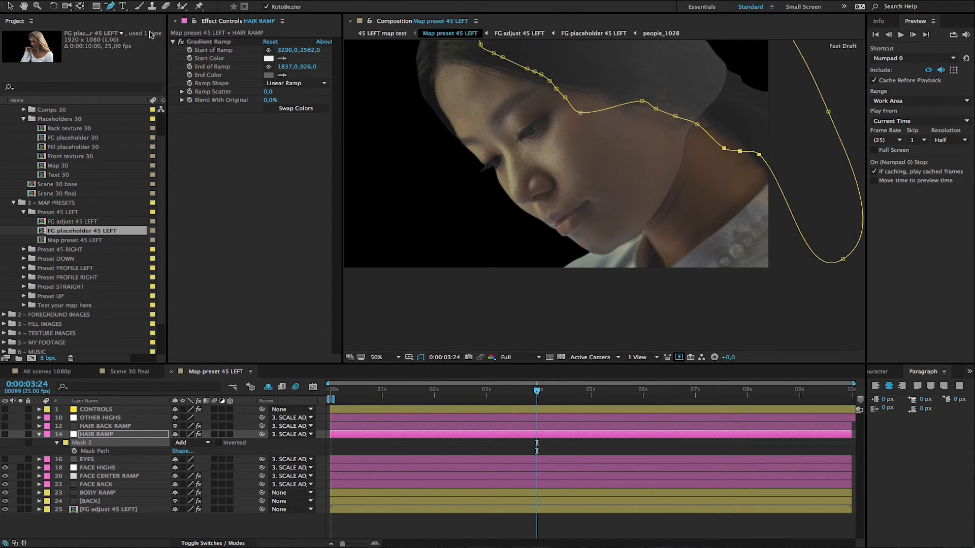
{"action": "left_click", "coordinate": [724, 149]}
{"action": "left_click", "coordinate": [675, 116]}
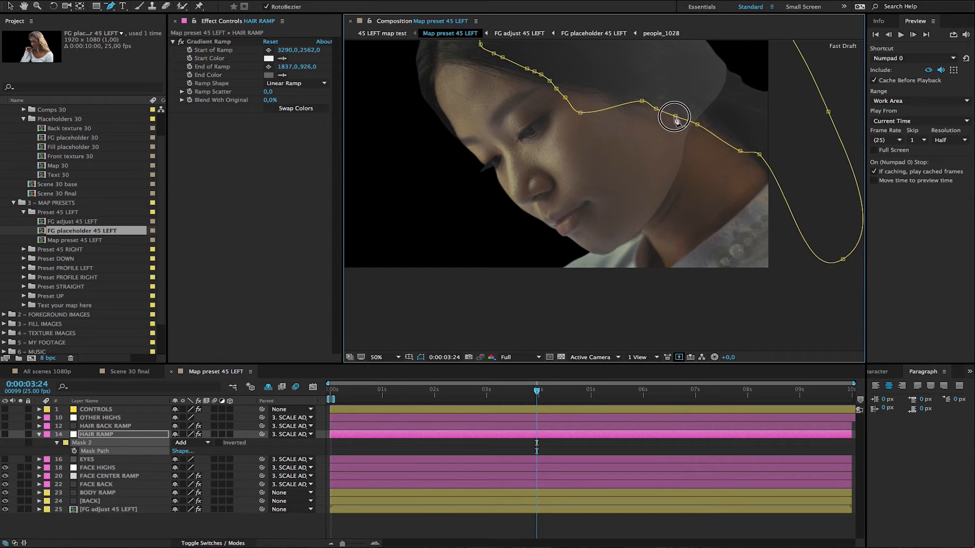
{"action": "left_click", "coordinate": [580, 112]}
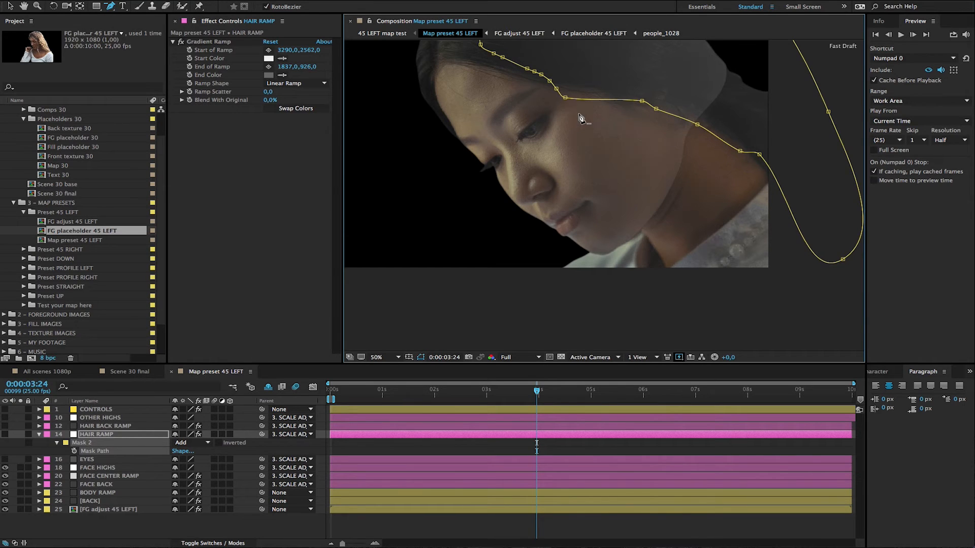
{"action": "left_click", "coordinate": [556, 90]}
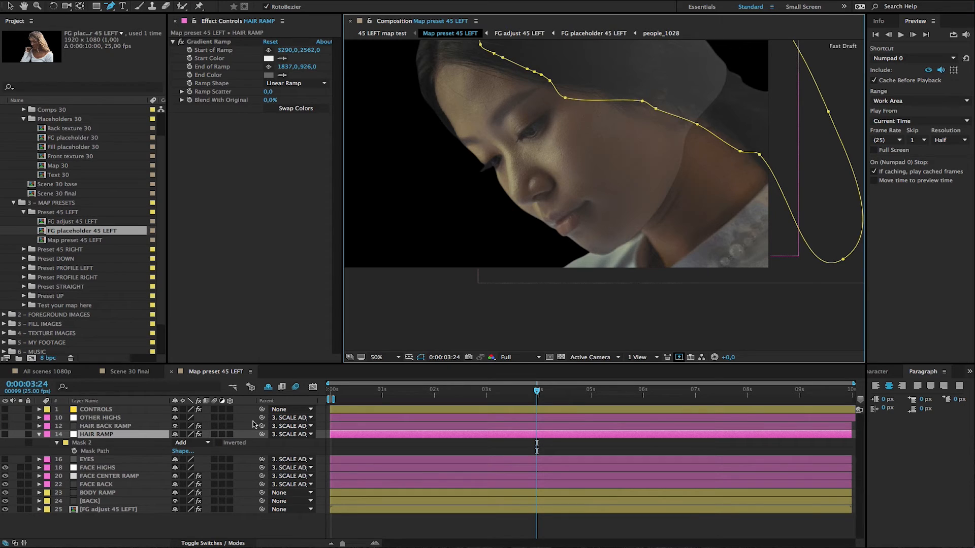
{"action": "left_click", "coordinate": [134, 451]}
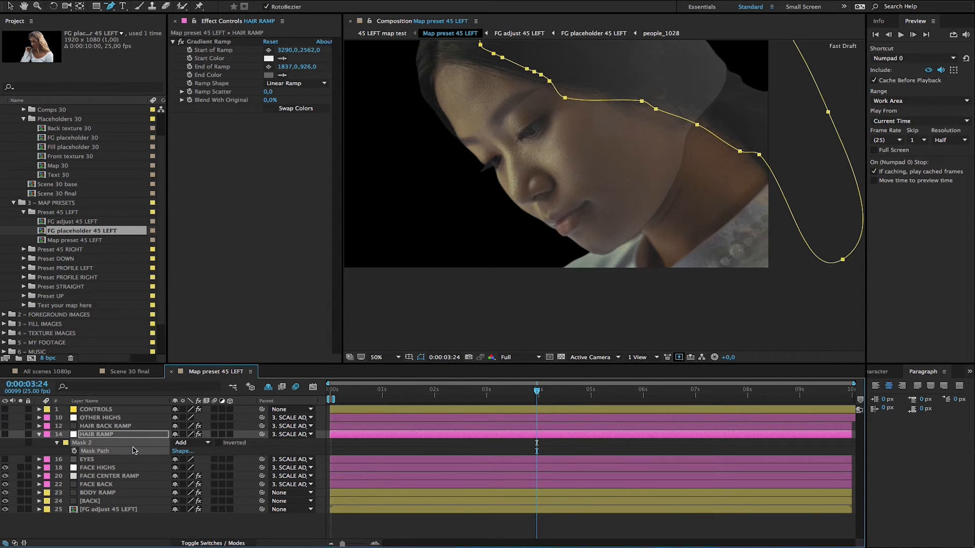
{"action": "left_click", "coordinate": [527, 68]}
{"action": "left_click", "coordinate": [531, 80]}
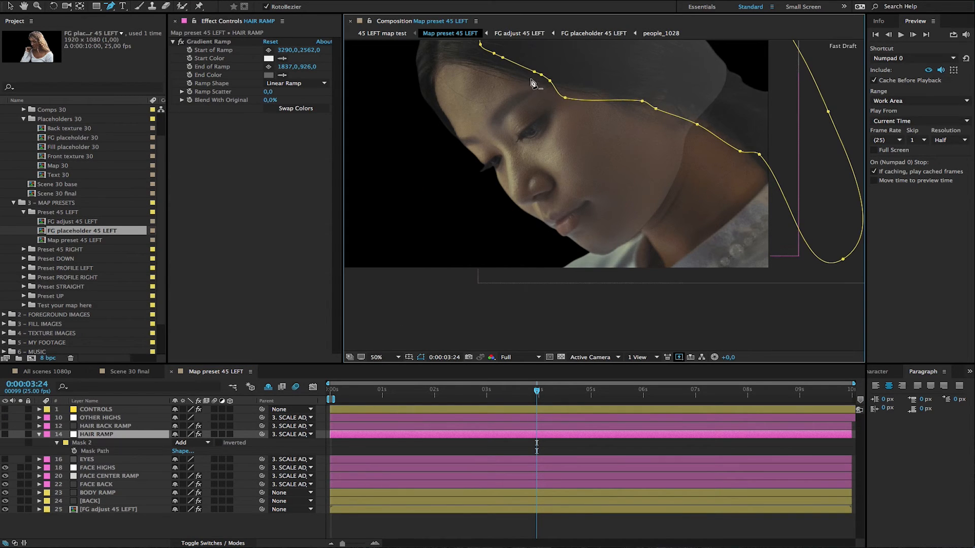
{"action": "left_click", "coordinate": [140, 449]}
{"action": "left_click", "coordinate": [539, 78]}
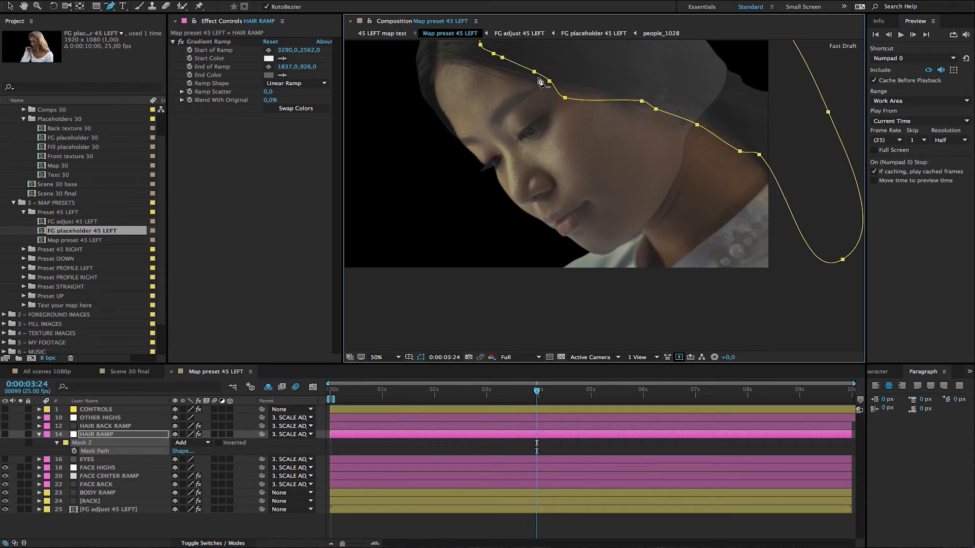
{"action": "left_click", "coordinate": [493, 53]}
{"action": "left_click", "coordinate": [565, 98]}
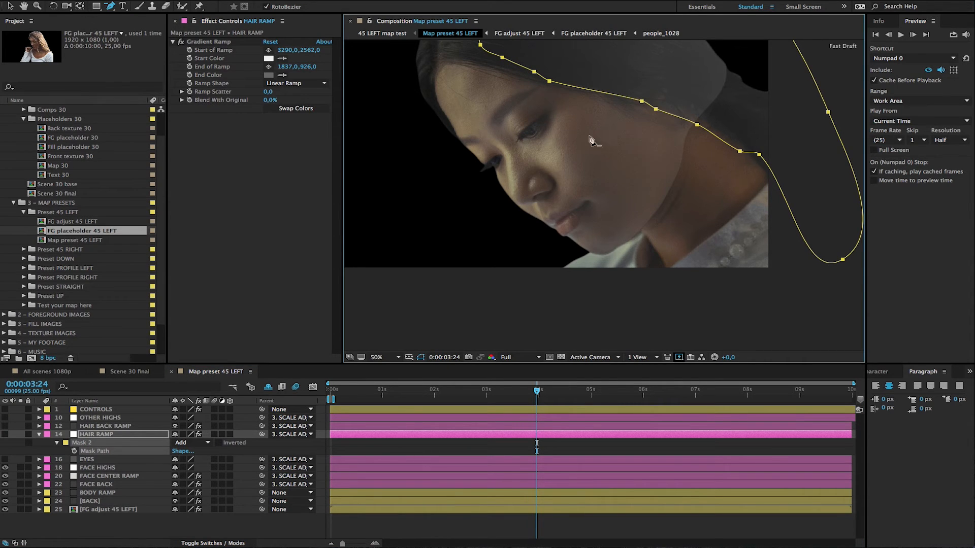
{"action": "left_click", "coordinate": [656, 108]}
{"action": "left_click", "coordinate": [740, 152]}
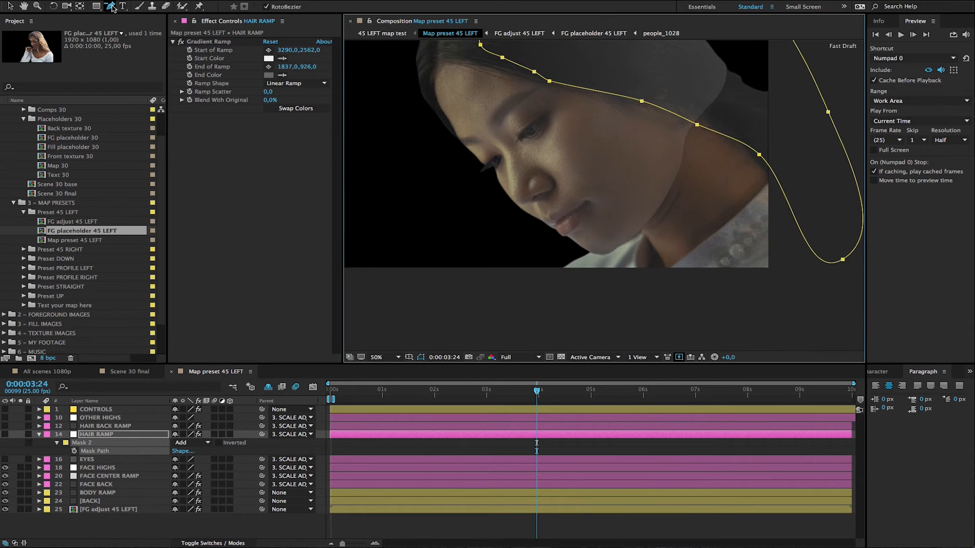
Move the remaining Mask 2 points so the edge follows the hairline from the forehead to the nape.
{"action": "left_click_drag", "start_coordinate": [110, 6], "coordinate": [152, 35]}
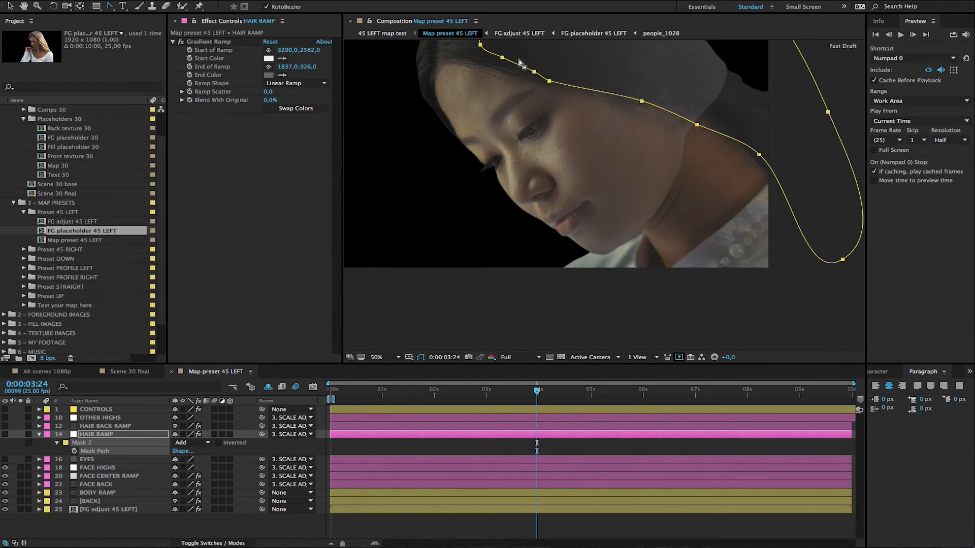
{"action": "left_click_drag", "start_coordinate": [497, 50], "coordinate": [542, 80]}
{"action": "left_click_drag", "start_coordinate": [534, 71], "coordinate": [573, 89]}
{"action": "left_click_drag", "start_coordinate": [639, 89], "coordinate": [628, 105]}
{"action": "mouse_move", "coordinate": [689, 106]}
{"action": "left_mouse_down"}
{"action": "mouse_move", "coordinate": [703, 130]}
{"action": "mouse_move", "coordinate": [696, 114]}
{"action": "left_mouse_up"}
{"action": "left_click_drag", "start_coordinate": [759, 154], "coordinate": [756, 160]}
Move the front points of Mask 2 outward to cover the hair above the woman's forehead.
{"action": "key", "text": "space"}
{"action": "left_click_drag", "start_coordinate": [632, 205], "coordinate": [665, 295]}
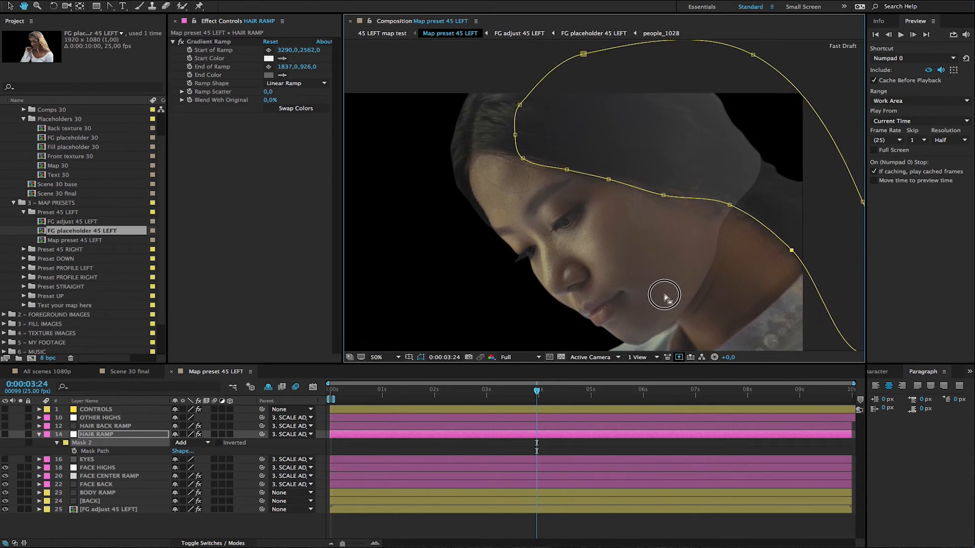
{"action": "left_click_drag", "start_coordinate": [481, 92], "coordinate": [475, 149]}
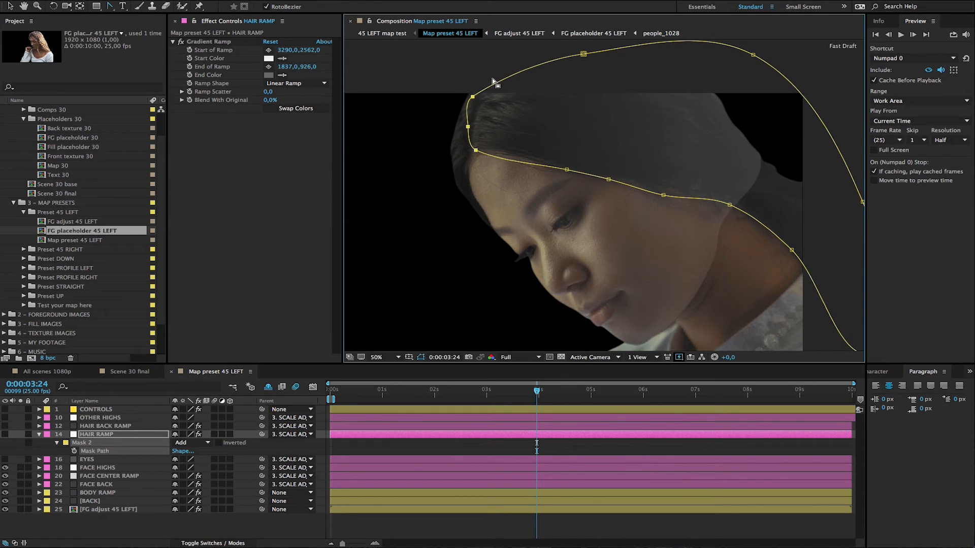
{"action": "left_click_drag", "start_coordinate": [466, 82], "coordinate": [504, 122]}
{"action": "left_click_drag", "start_coordinate": [473, 97], "coordinate": [461, 139]}
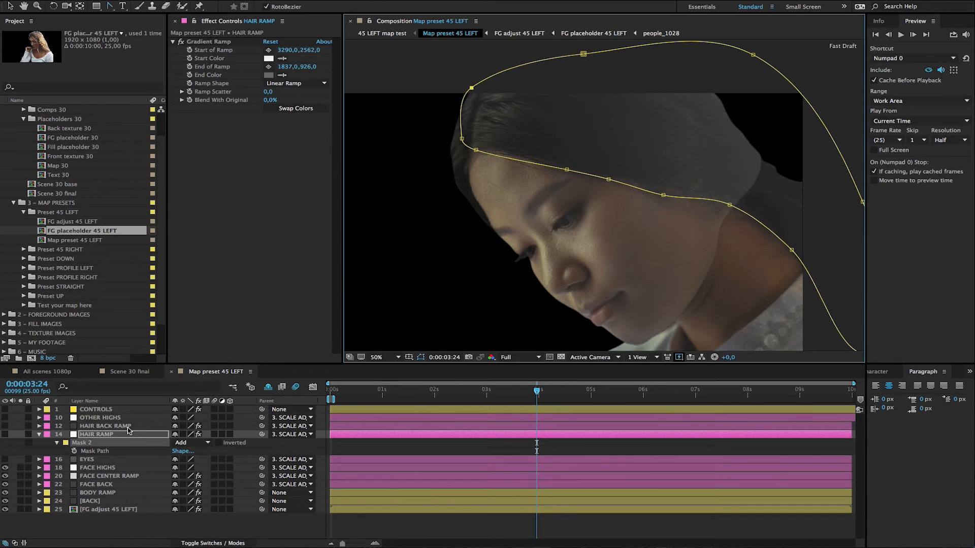
Turn on the visibility of the HAIR RAMP layer and raise Map opacity to 100 in the CONTROLS layer.
{"action": "left_click", "coordinate": [120, 410]}
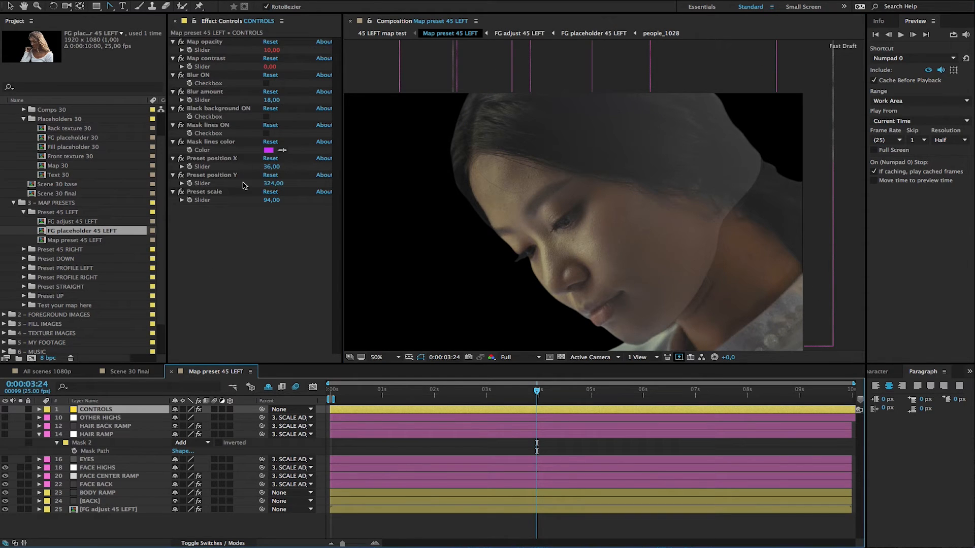
{"action": "mouse_move", "coordinate": [271, 51]}
{"action": "left_mouse_down"}
{"action": "mouse_move", "coordinate": [293, 53]}
{"action": "mouse_move", "coordinate": [278, 52]}
{"action": "left_mouse_up"}
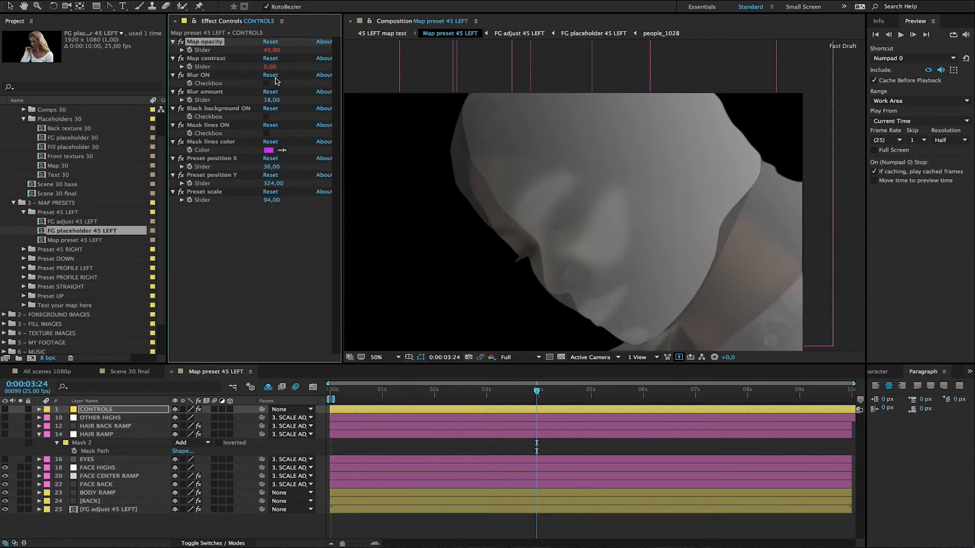
{"action": "left_click", "coordinate": [5, 434]}
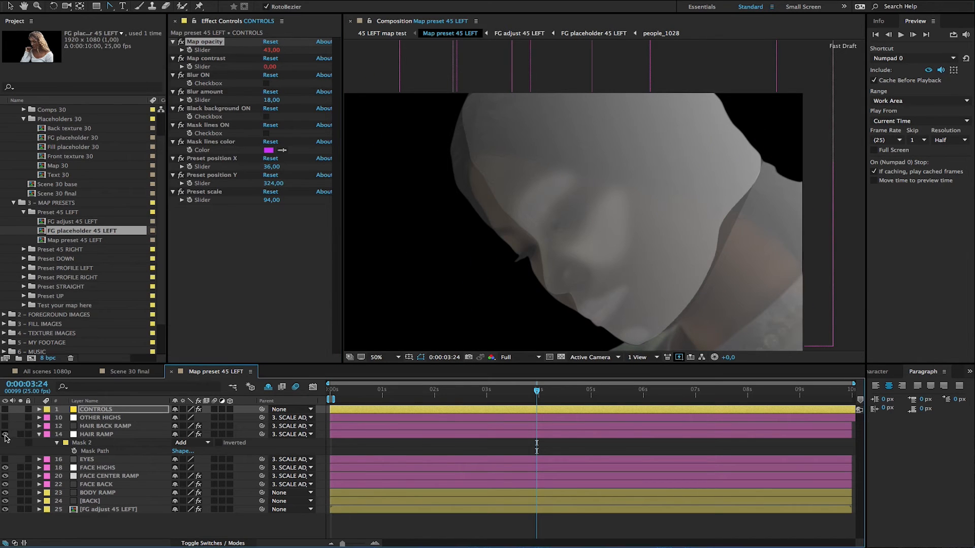
{"action": "left_click", "coordinate": [99, 436]}
{"action": "left_click", "coordinate": [121, 410]}
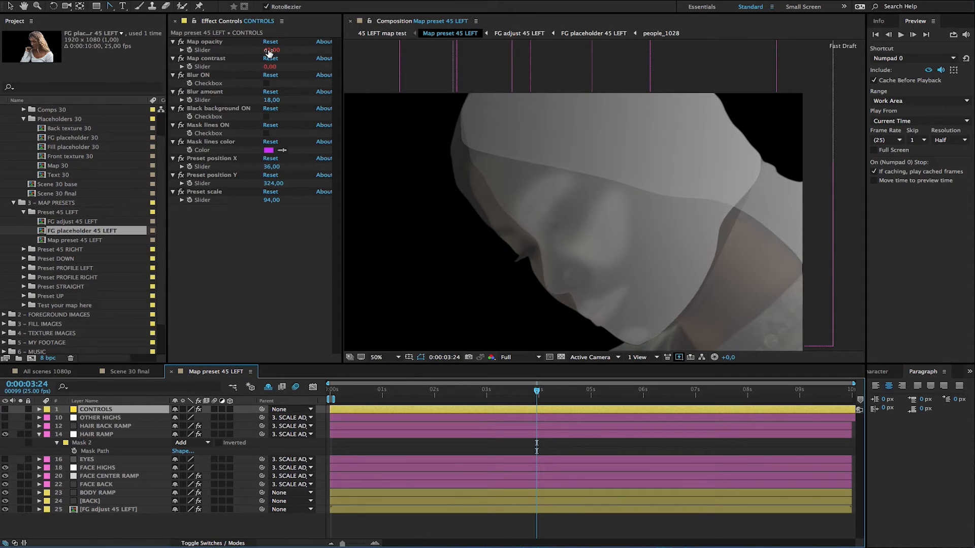
{"action": "mouse_move", "coordinate": [269, 50]}
{"action": "left_mouse_down"}
{"action": "mouse_move", "coordinate": [304, 52]}
{"action": "mouse_move", "coordinate": [281, 51]}
{"action": "left_mouse_up"}
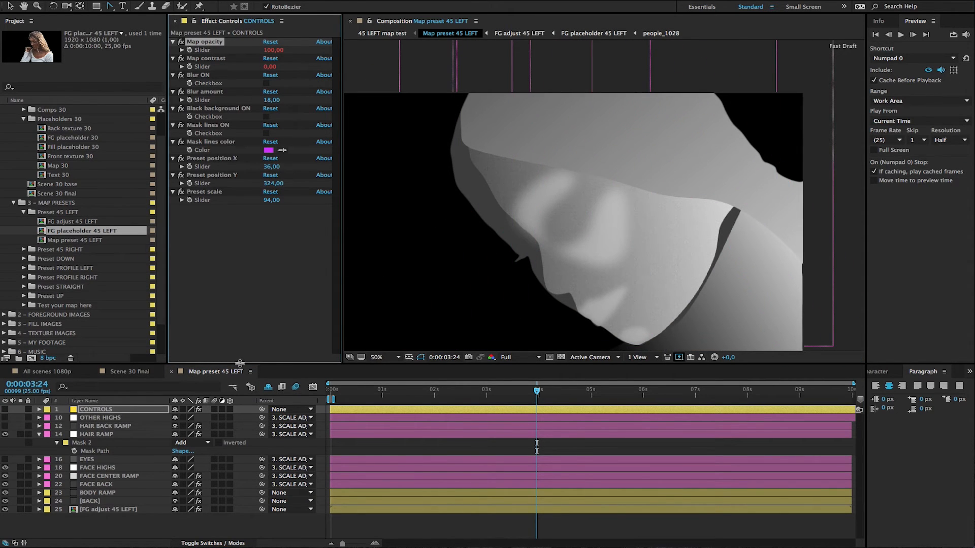
Set the HAIR RAMP gradient to start at 3040.4, 1740.4 and end at 1712.8, 1123.4, and hide the mask outlines.
{"action": "left_click", "coordinate": [131, 437]}
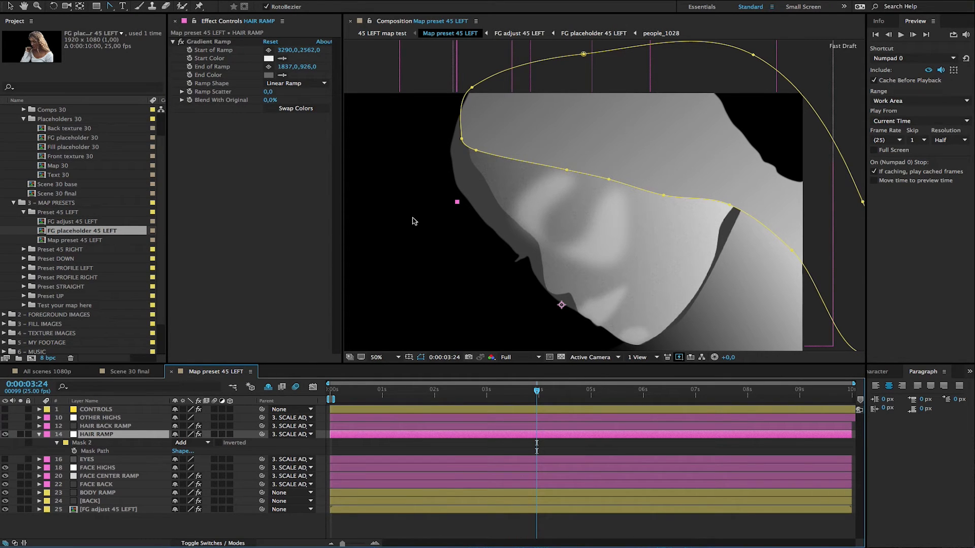
{"action": "left_click", "coordinate": [219, 43]}
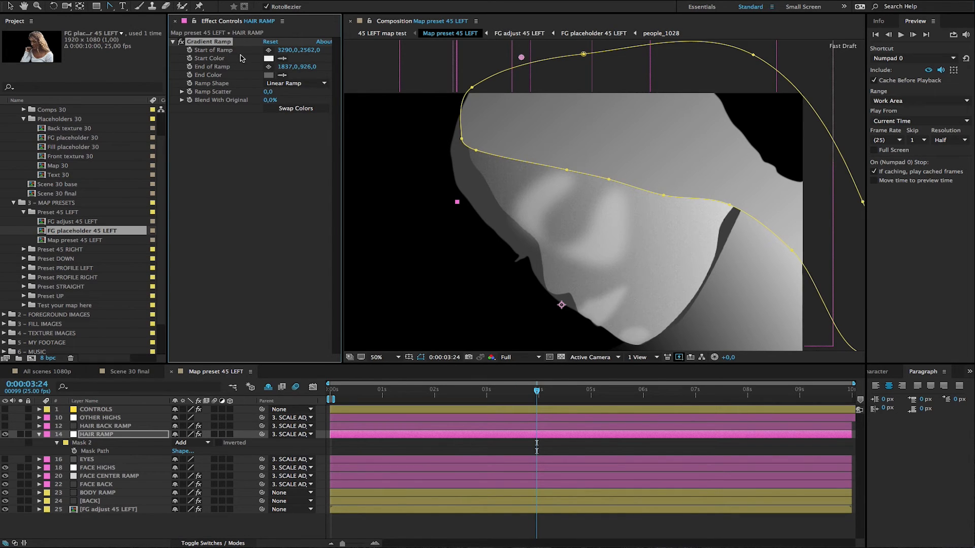
{"action": "left_click", "coordinate": [268, 50]}
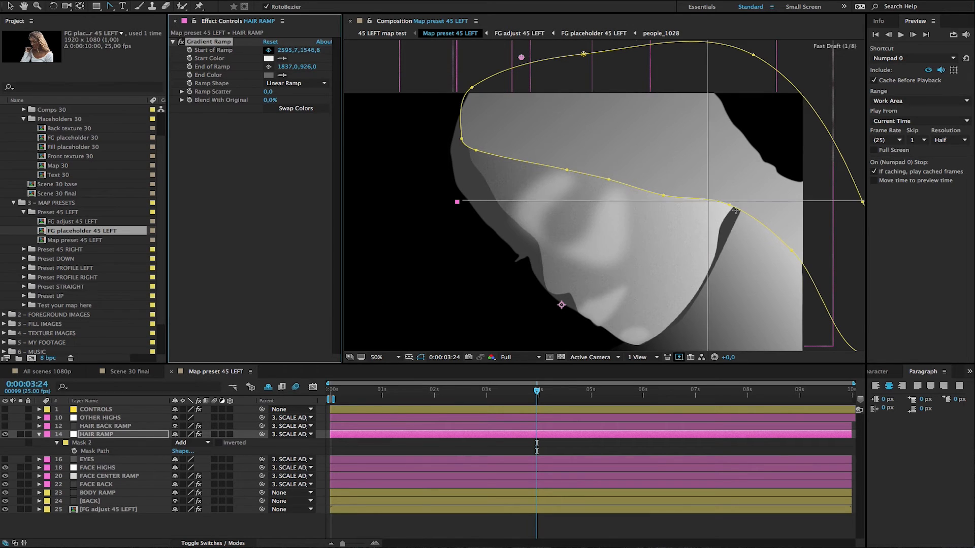
{"action": "left_click", "coordinate": [816, 245]}
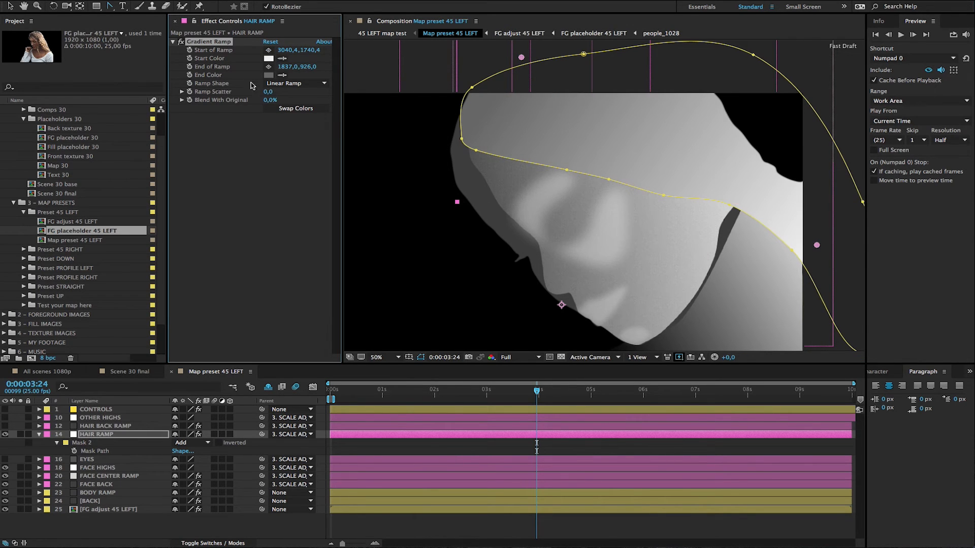
{"action": "left_click", "coordinate": [269, 66]}
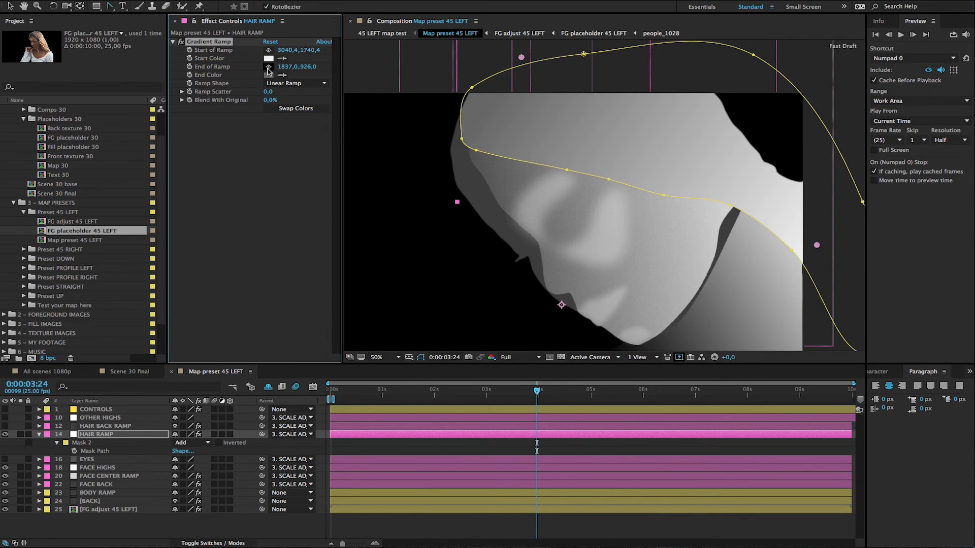
{"action": "left_click", "coordinate": [491, 103]}
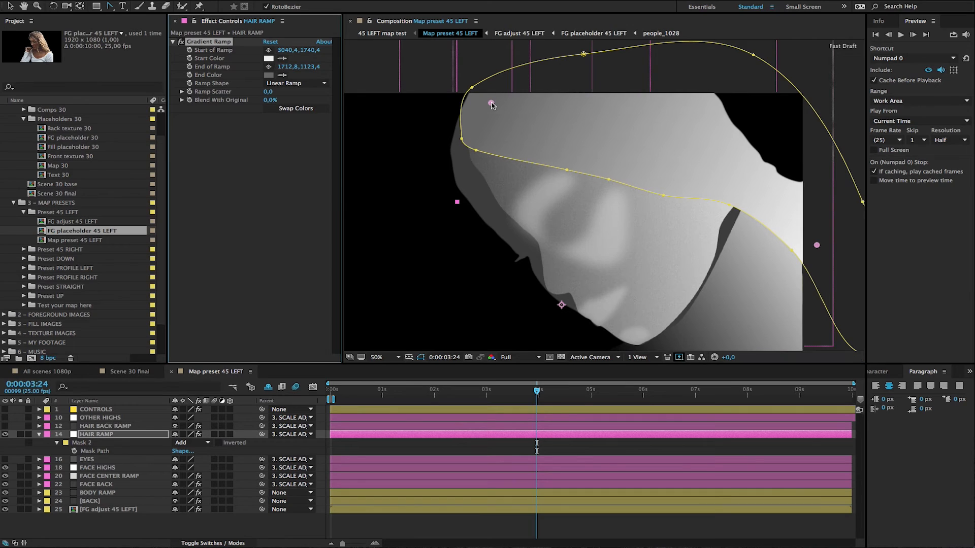
{"action": "left_click", "coordinate": [421, 358]}
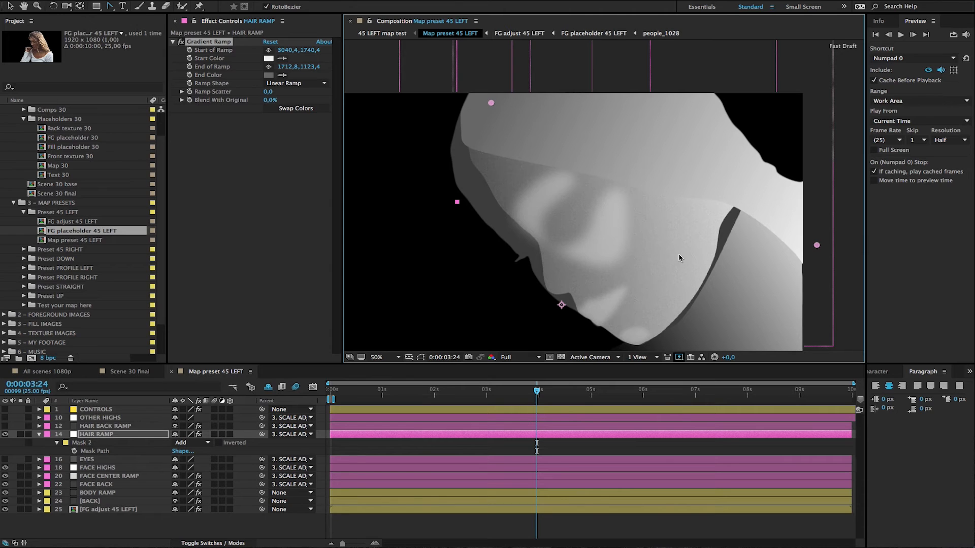
Turn on the visibility of the EYES layer, show the mask outlines, and reveal the Face back mask of the FACE BACK layer.
{"action": "left_click", "coordinate": [173, 434]}
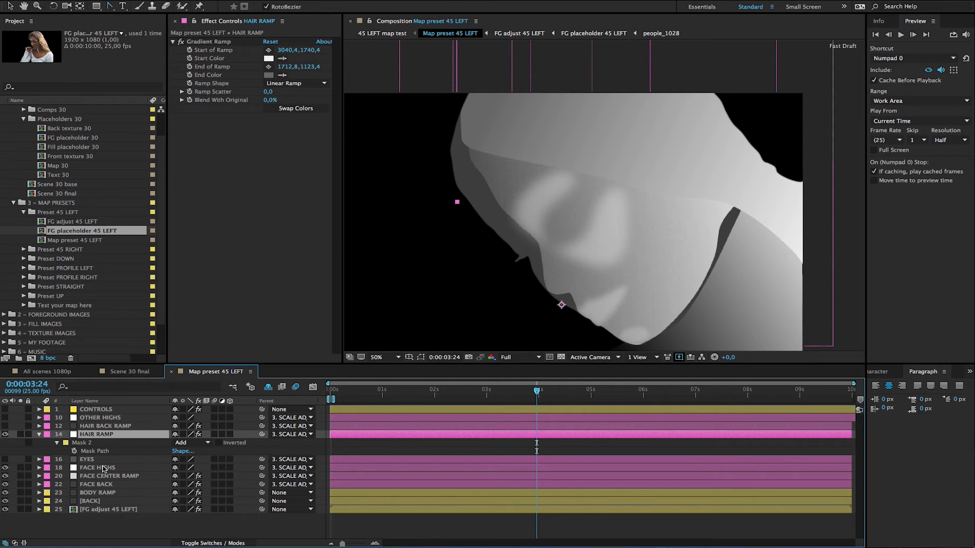
{"action": "left_click", "coordinate": [6, 460]}
{"action": "left_click", "coordinate": [122, 486]}
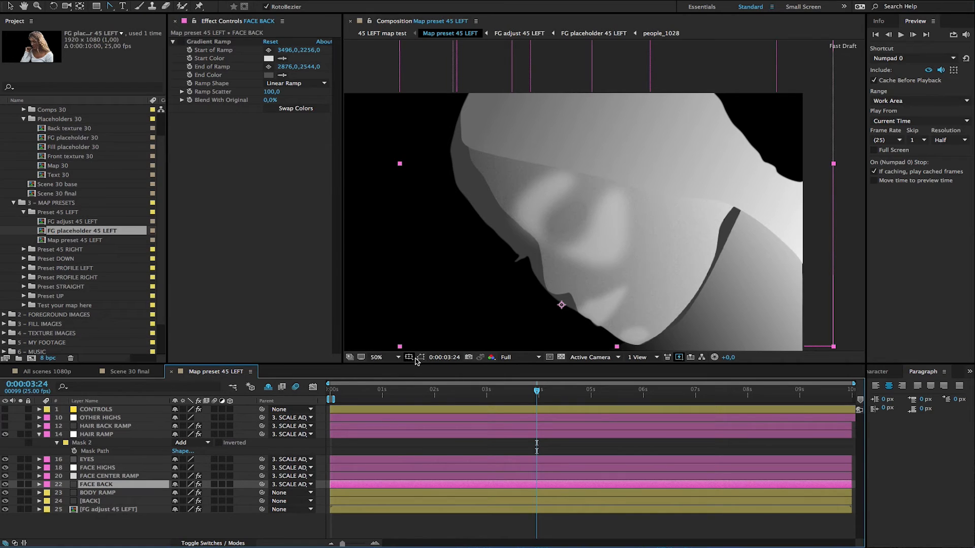
{"action": "left_click", "coordinate": [420, 357]}
{"action": "left_click", "coordinate": [146, 486]}
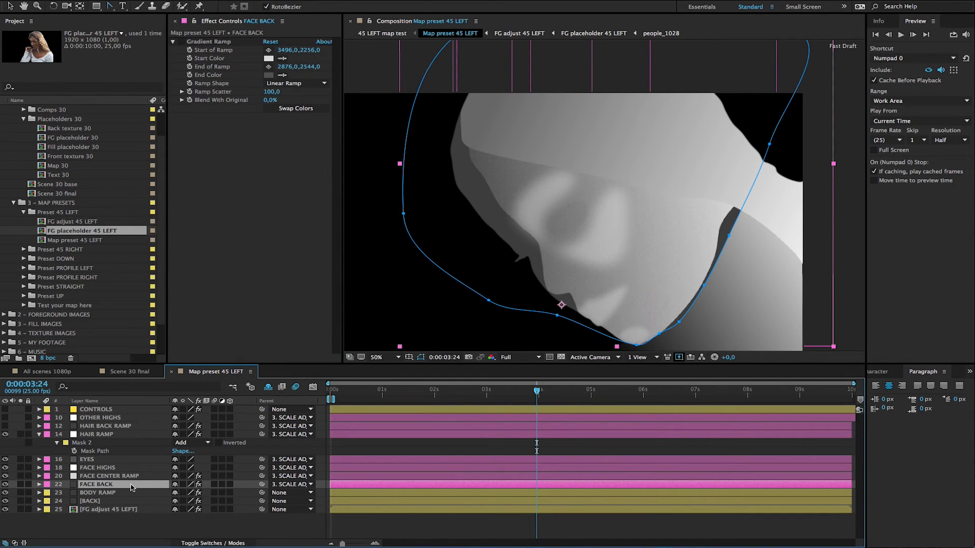
{"action": "key", "text": "m"}
{"action": "left_click", "coordinate": [126, 500]}
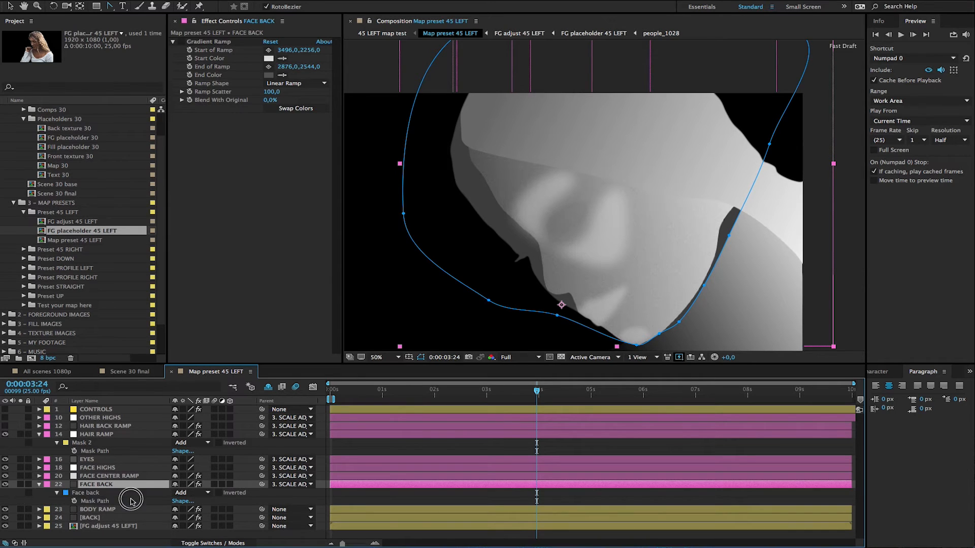
Move the Face back mask points along the jaw and neck inward onto the face to close the dark gap, and collapse the mask properties.
{"action": "left_click_drag", "start_coordinate": [730, 330], "coordinate": [652, 189]}
{"action": "left_click_drag", "start_coordinate": [727, 226], "coordinate": [713, 205]}
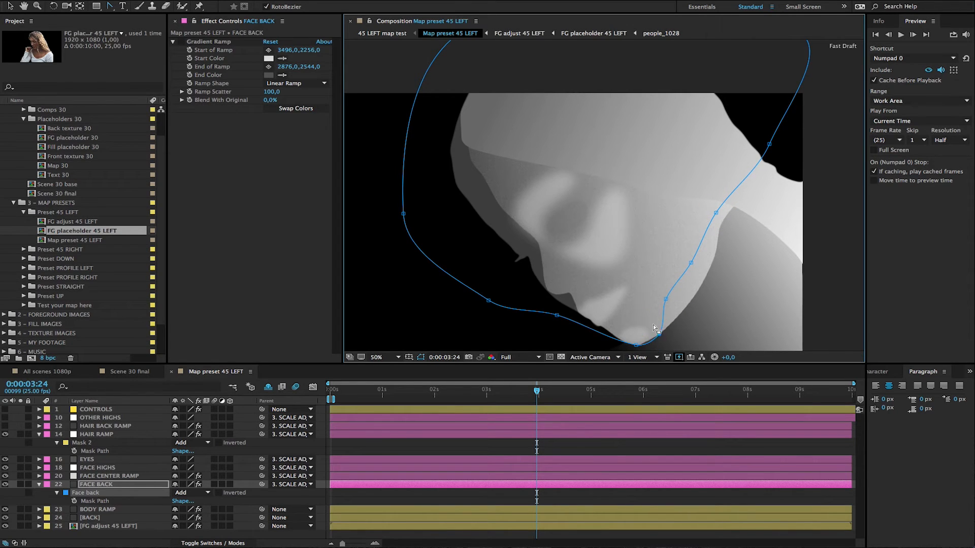
{"action": "left_click_drag", "start_coordinate": [658, 333], "coordinate": [657, 327]}
{"action": "left_click", "coordinate": [115, 410]}
{"action": "left_click", "coordinate": [41, 435]}
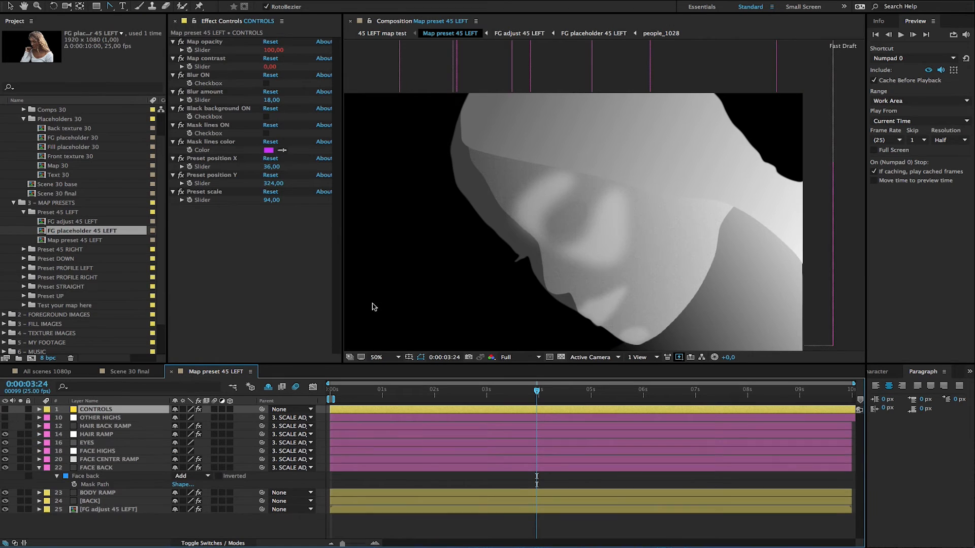
{"action": "left_click", "coordinate": [39, 468]}
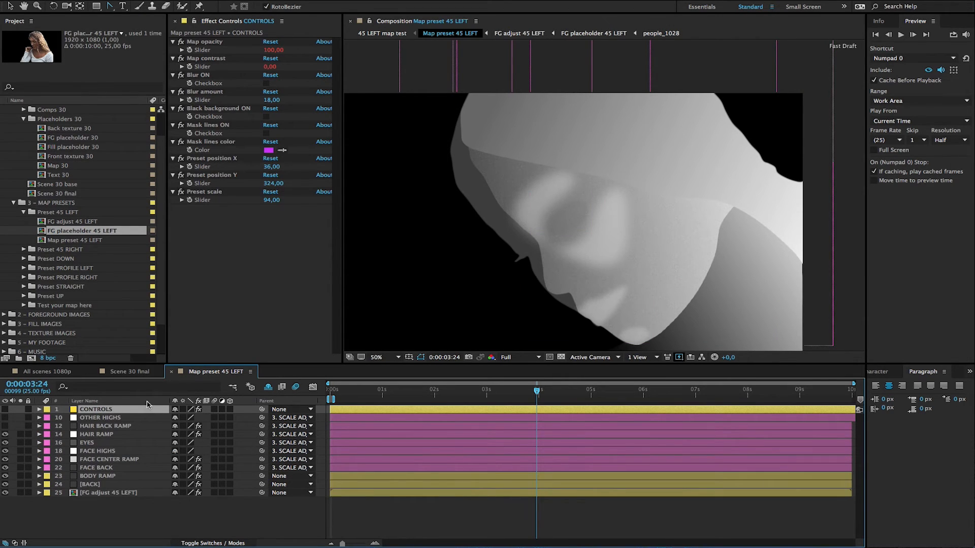
Turn on Blur in the CONTROLS layer, check the mask lines over the map, and set Blur amount to 38.
{"action": "left_click", "coordinate": [266, 83]}
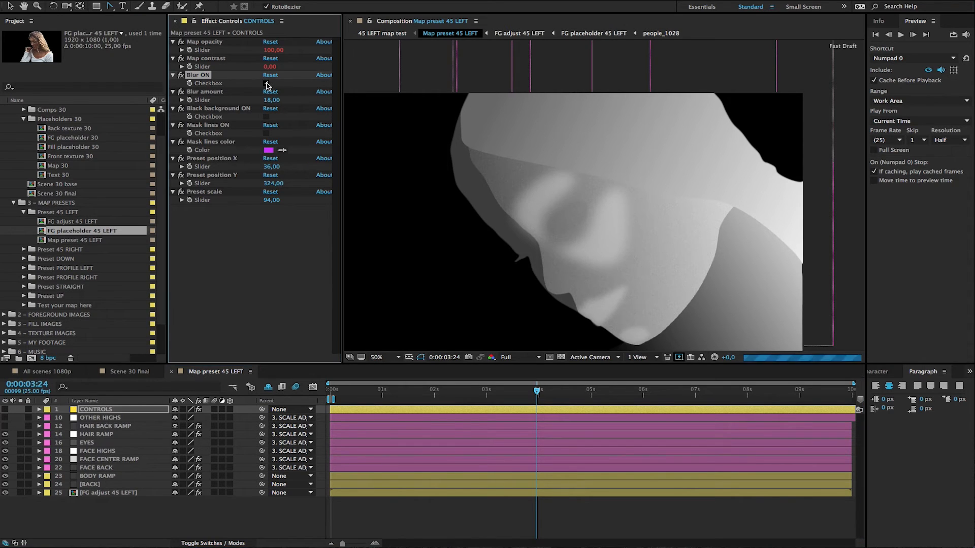
{"action": "left_click", "coordinate": [266, 133]}
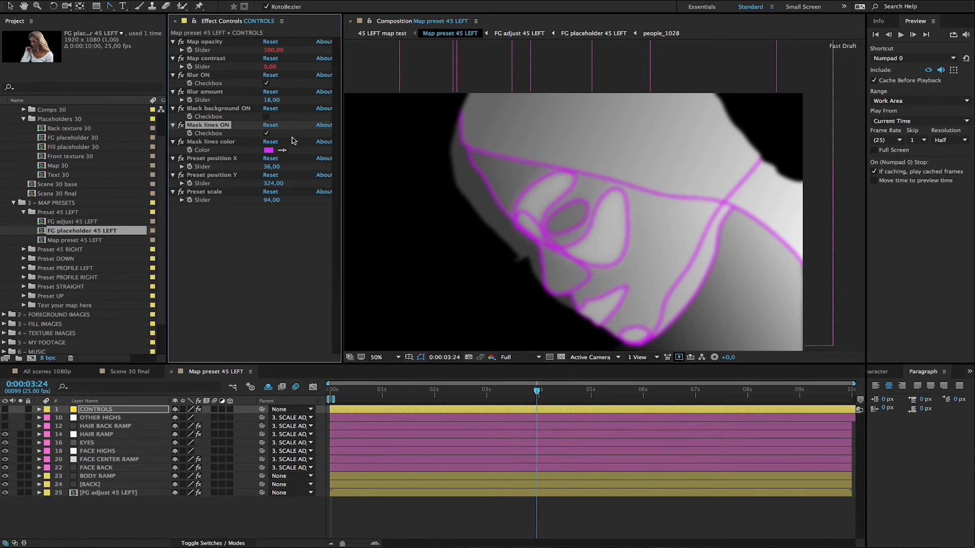
{"action": "left_click", "coordinate": [266, 133]}
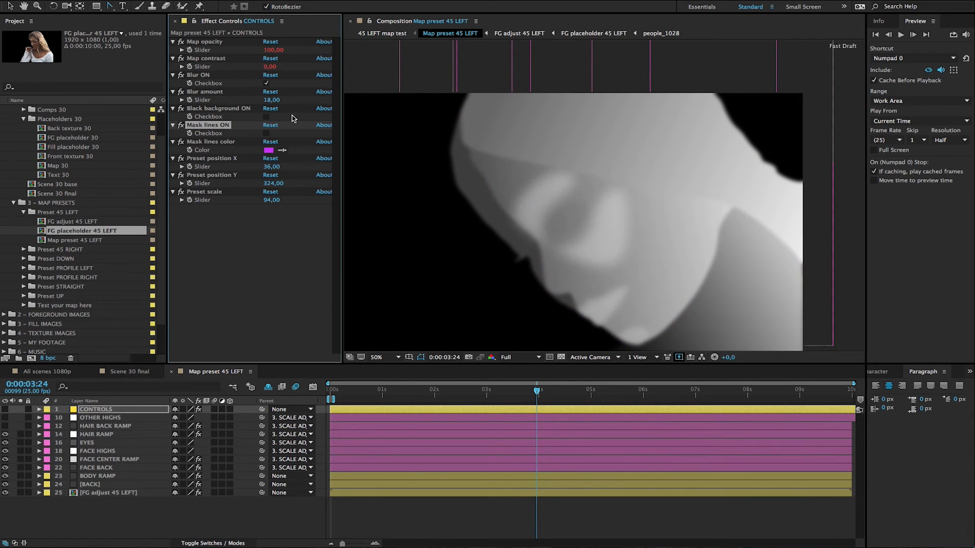
{"action": "left_click", "coordinate": [269, 100]}
{"action": "key", "text": "Return"}
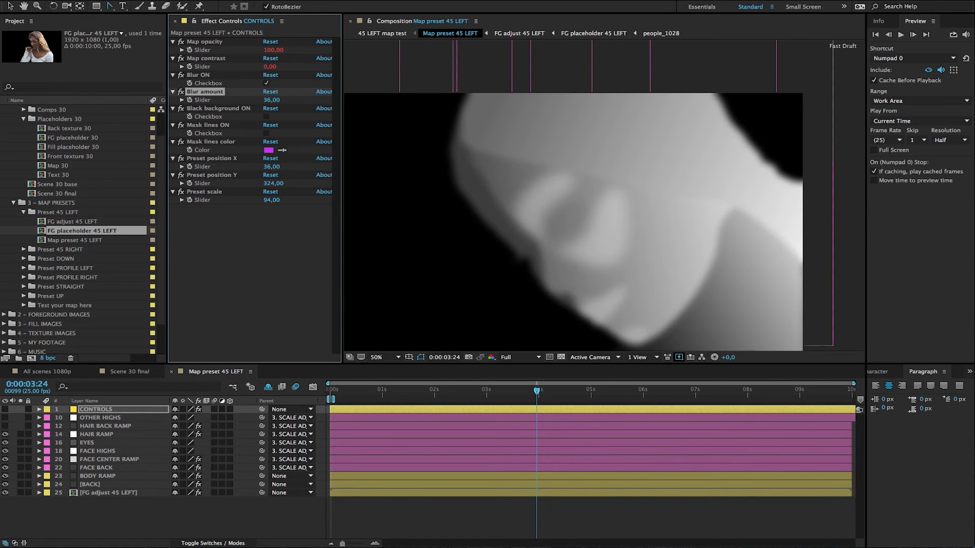
{"action": "left_click", "coordinate": [270, 100]}
{"action": "key", "text": "Return"}
Try a Map contrast of 100 in the CONTROLS layer.
{"action": "left_click", "coordinate": [270, 68]}
{"action": "key", "text": "Return"}
{"action": "left_click", "coordinate": [271, 68]}
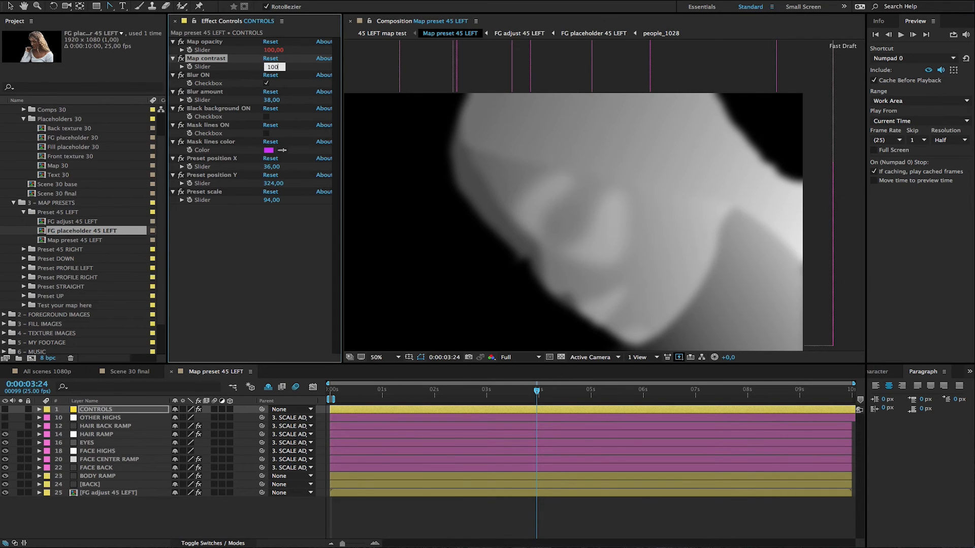
{"action": "key", "text": "Return"}
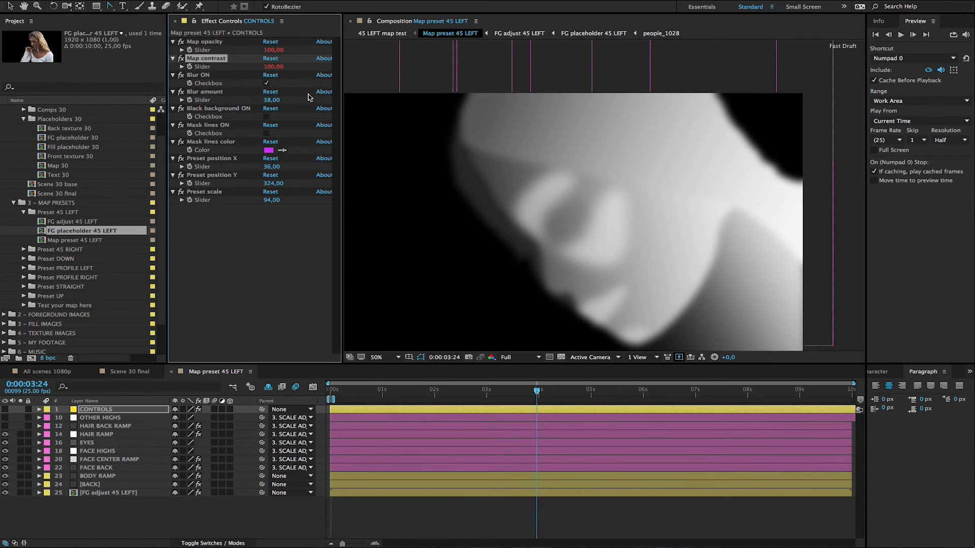
Set Map contrast to -50 in the CONTROLS layer of Map preset 45 LEFT.
{"action": "left_click", "coordinate": [273, 68]}
{"action": "type", "text": "-50"}
{"action": "key", "text": "Return"}
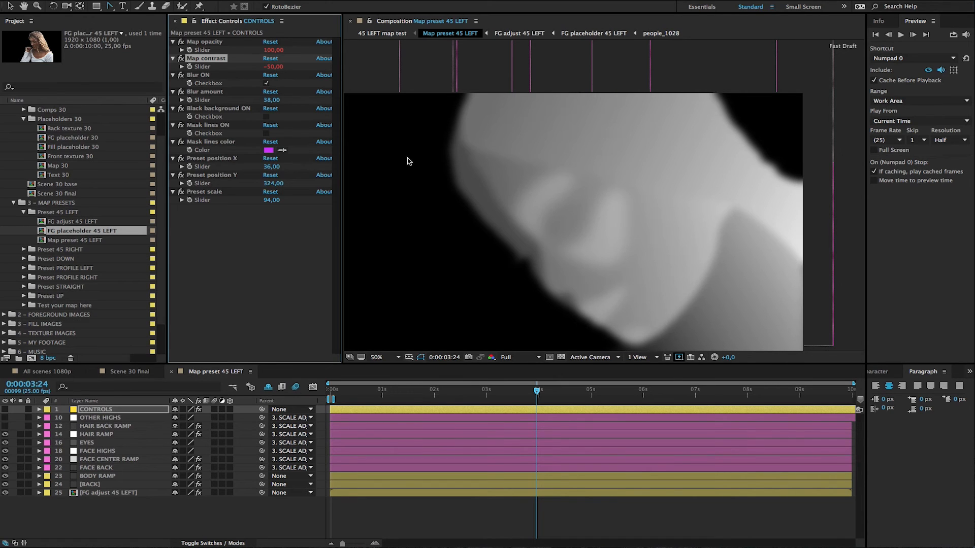
{"action": "left_click", "coordinate": [219, 373]}
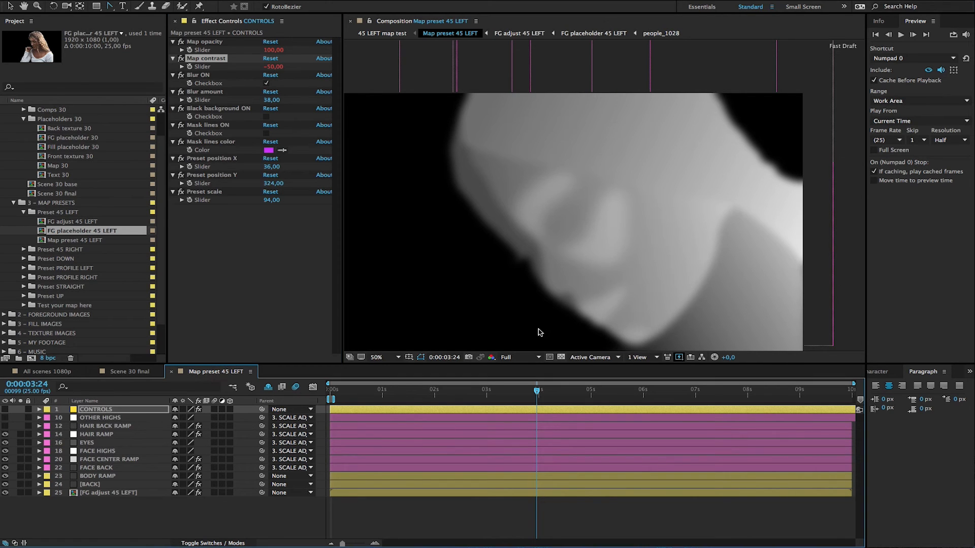
{"action": "left_click_drag", "start_coordinate": [565, 264], "coordinate": [561, 215]}
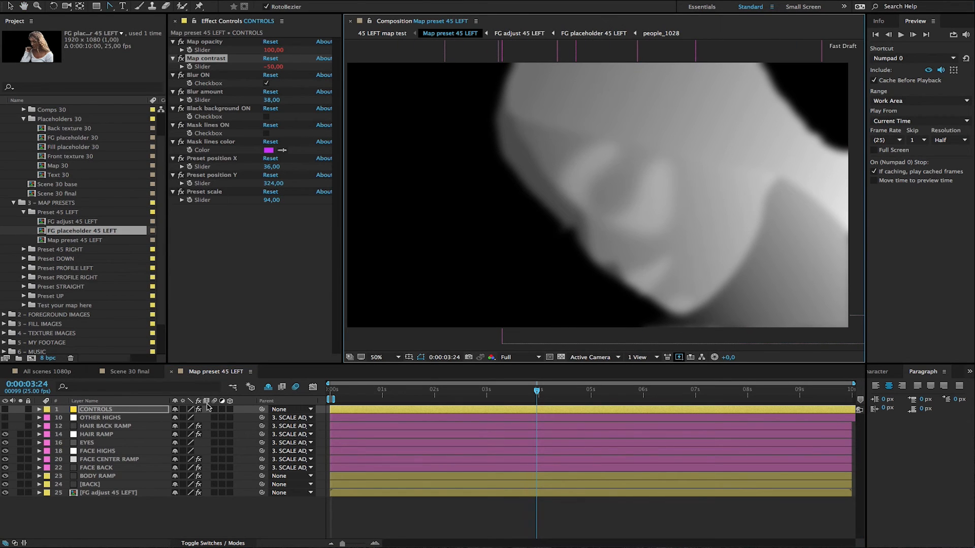
{"action": "left_click", "coordinate": [145, 411]}
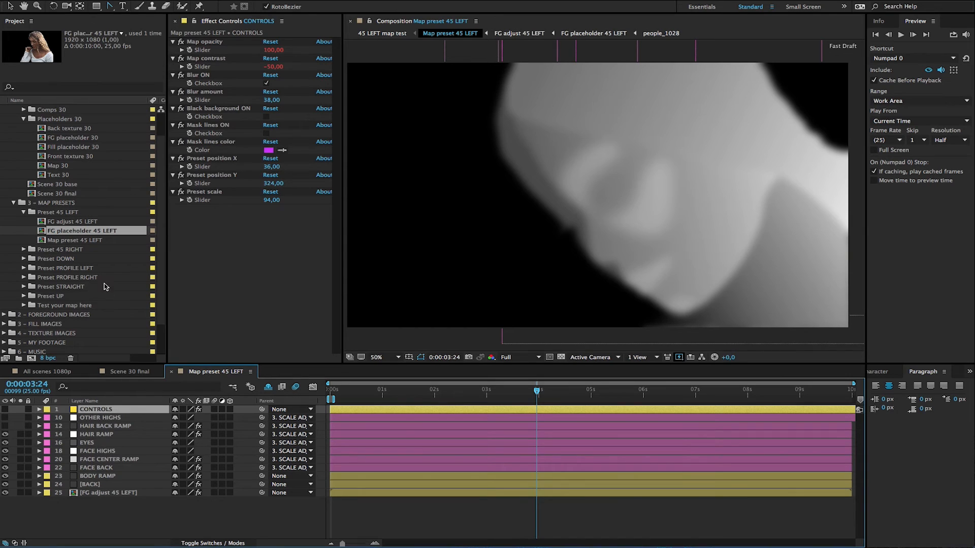
Open the 45 LEFT map test composition and play through it from the start to check how the map displaces the face.
{"action": "left_click", "coordinate": [68, 307]}
{"action": "left_click", "coordinate": [24, 306]}
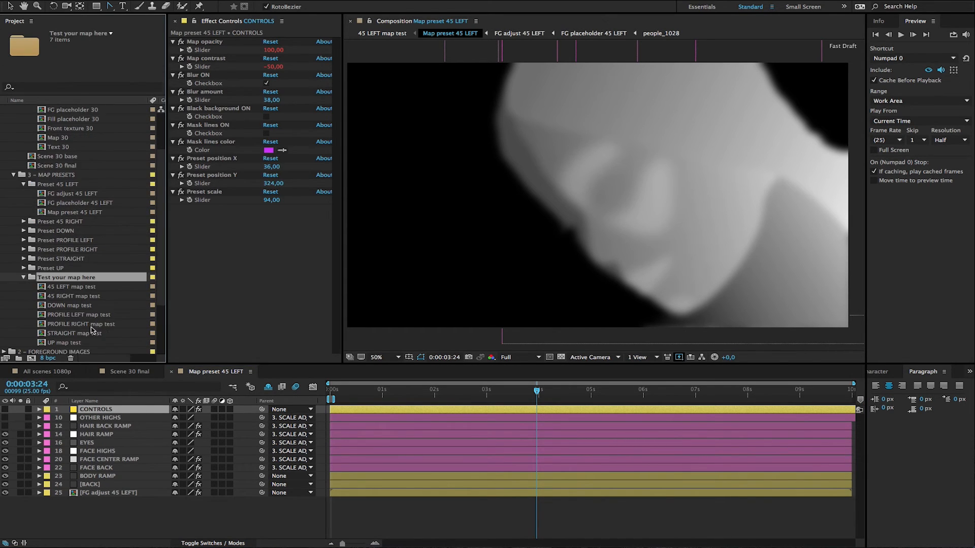
{"action": "double_click", "coordinate": [76, 290]}
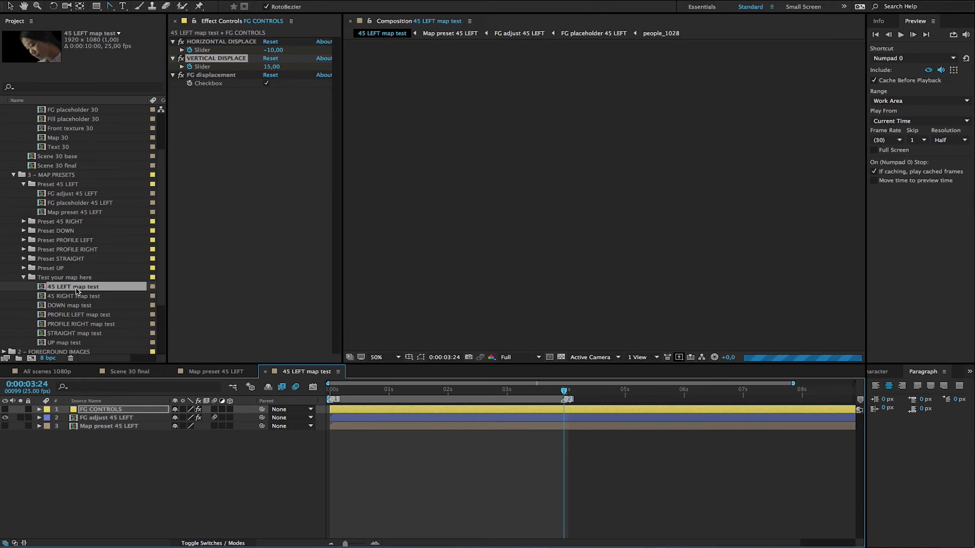
{"action": "left_click_drag", "start_coordinate": [339, 393], "coordinate": [297, 391]}
{"action": "left_click", "coordinate": [152, 412]}
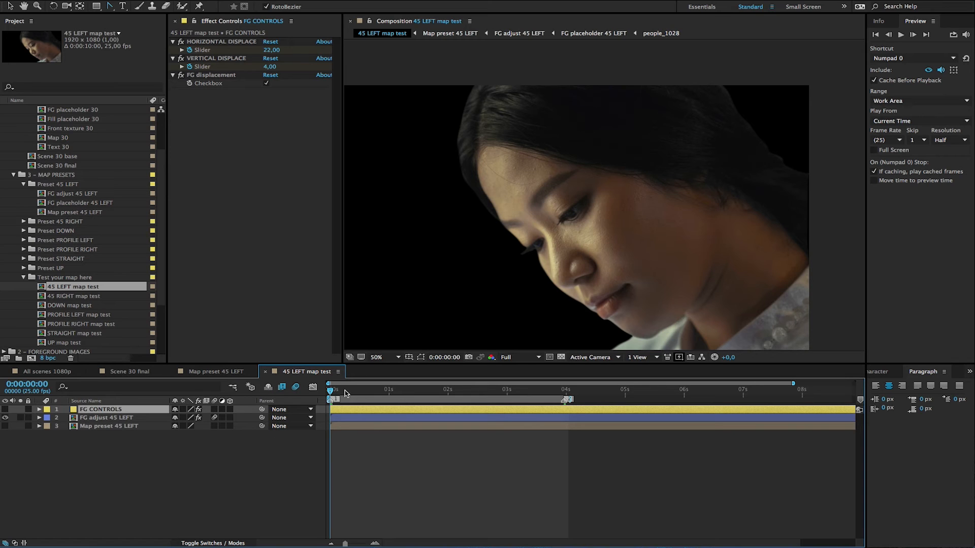
{"action": "left_click_drag", "start_coordinate": [331, 393], "coordinate": [411, 380]}
{"action": "left_click_drag", "start_coordinate": [519, 384], "coordinate": [330, 385]}
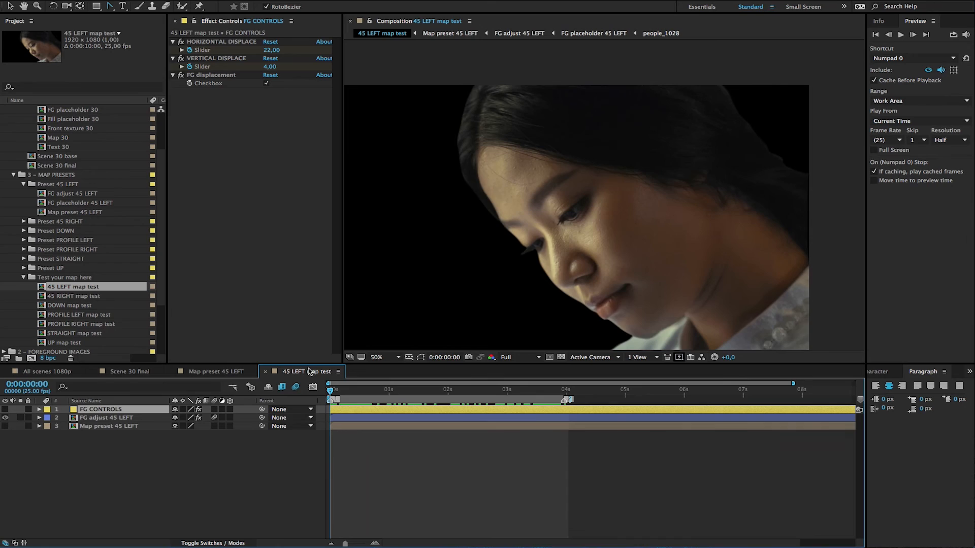
Set the opacity of the Mouth mask to 10% on the FACE HIGHS layer in Map preset 45 LEFT.
{"action": "left_click", "coordinate": [245, 372]}
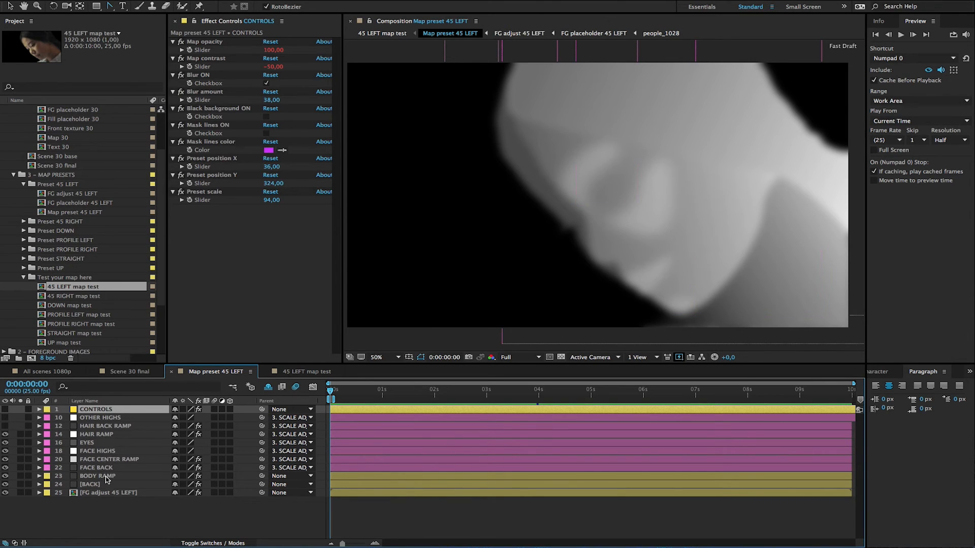
{"action": "left_click", "coordinate": [105, 452]}
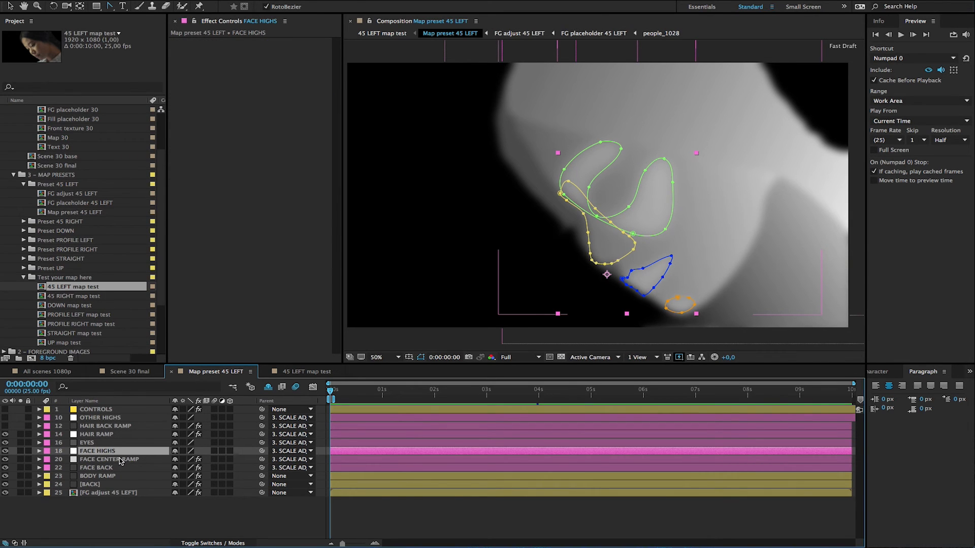
{"action": "key", "text": "m"}
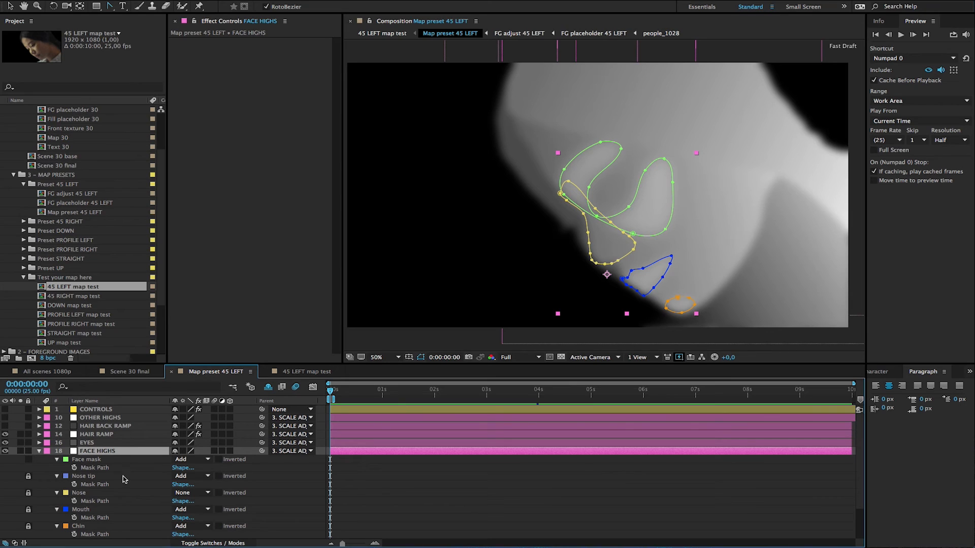
{"action": "left_click", "coordinate": [57, 509]}
{"action": "left_click", "coordinate": [57, 509]}
{"action": "scroll", "coordinate": [66, 515], "scroll_direction": "down", "scroll_amount": 2}
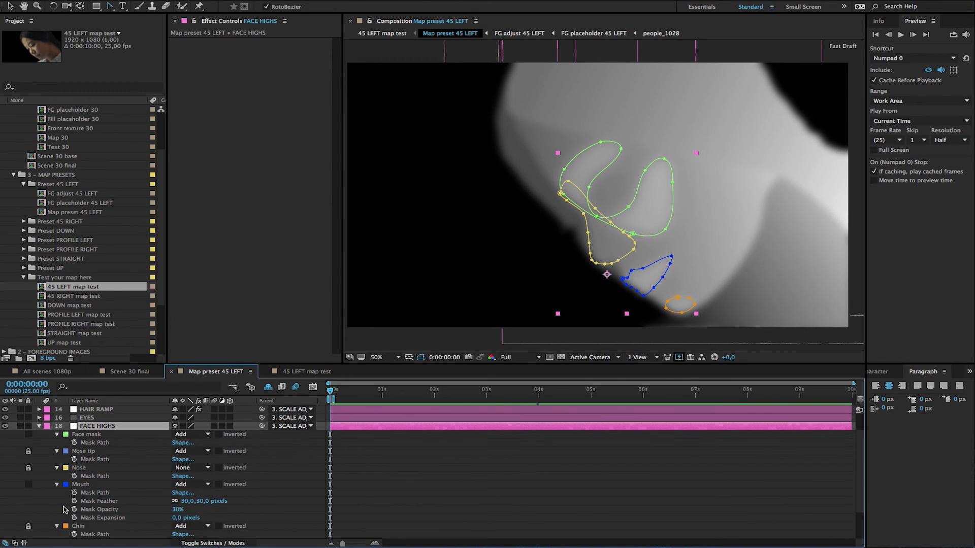
{"action": "left_click", "coordinate": [175, 502]}
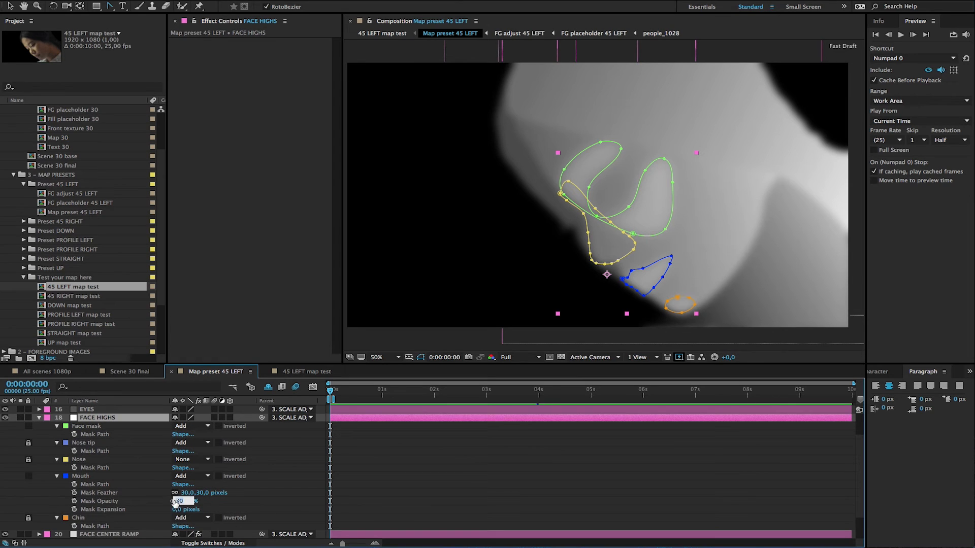
{"action": "key", "text": "Return"}
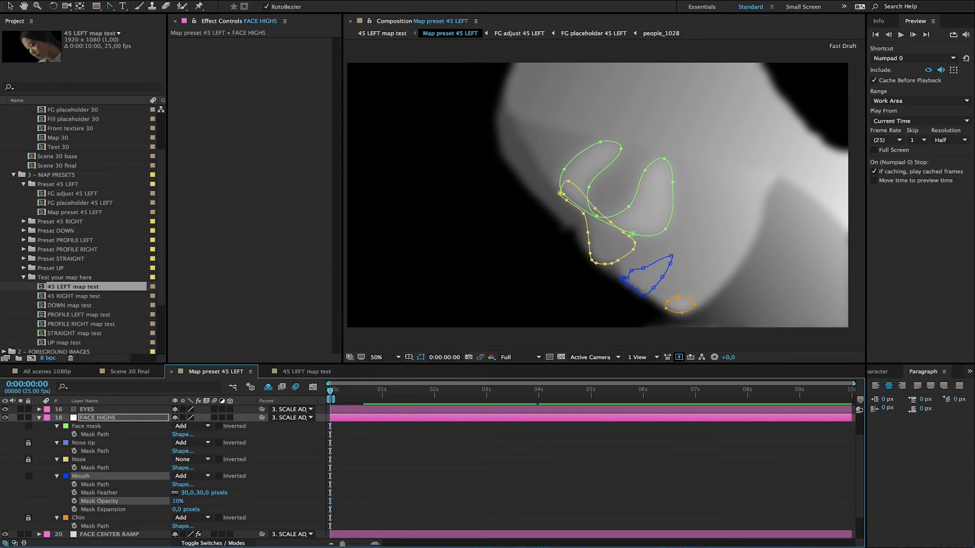
{"action": "left_click", "coordinate": [269, 501]}
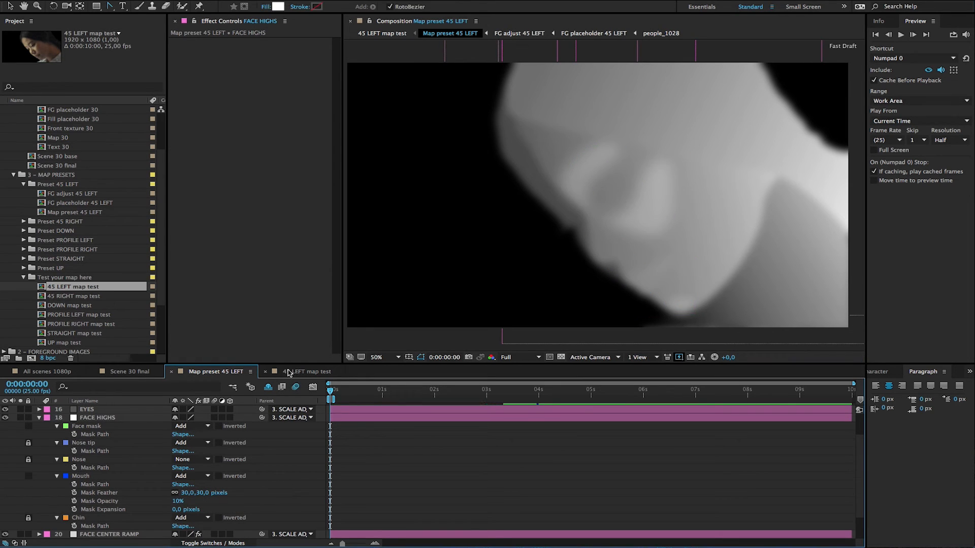
Preview the 45 LEFT map test composition from the first frame to check the displacement around the mouth.
{"action": "left_click", "coordinate": [290, 373]}
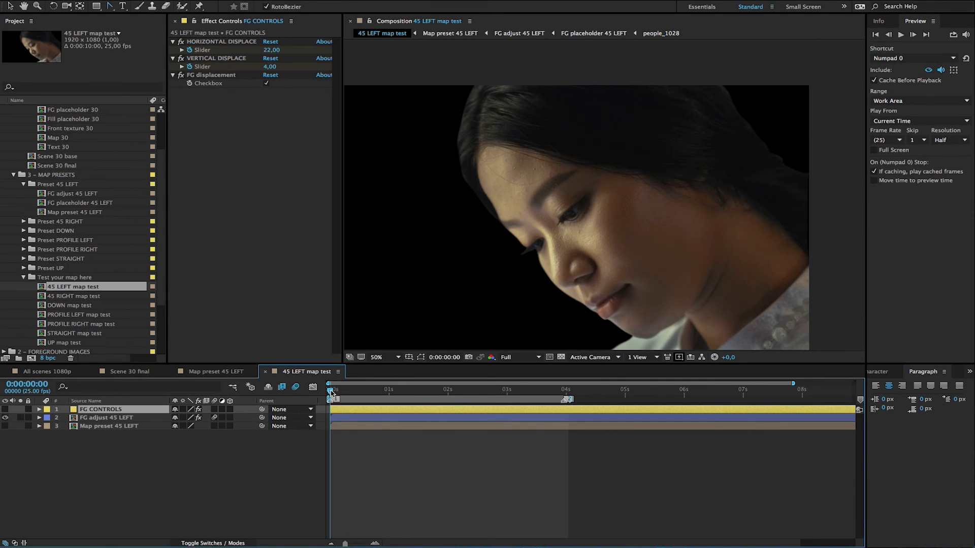
{"action": "left_click_drag", "start_coordinate": [330, 394], "coordinate": [315, 378]}
{"action": "key", "text": "space"}
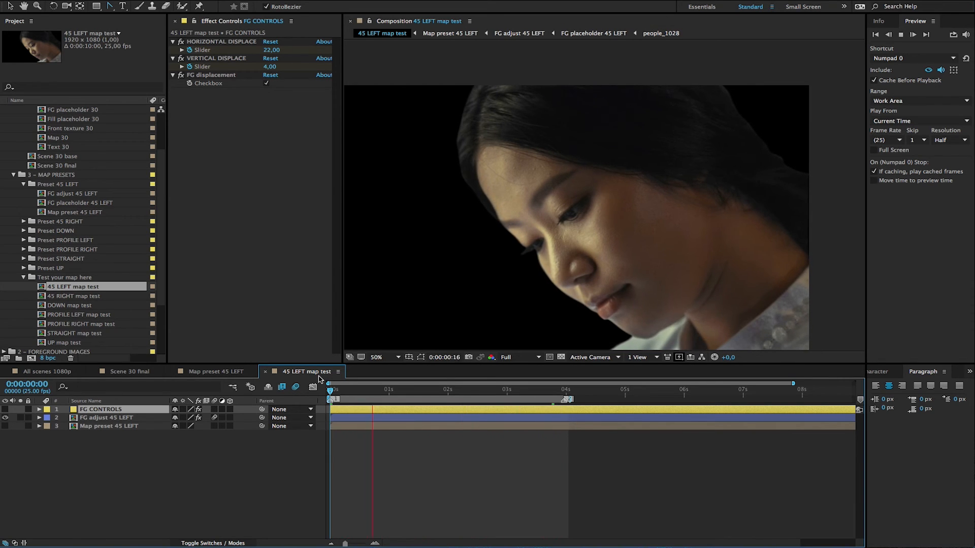
{"action": "left_click", "coordinate": [293, 441]}
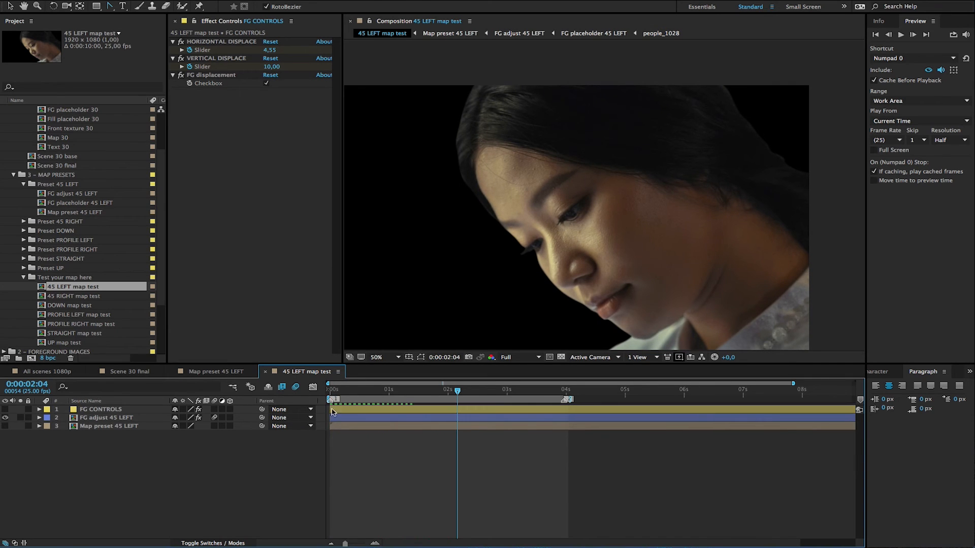
{"action": "left_click_drag", "start_coordinate": [339, 393], "coordinate": [316, 389]}
Reveal the FG CONTROLS keyframes, scrub the displacement from the start to 0:00:03:24, and return to Map preset 45 LEFT.
{"action": "left_click", "coordinate": [143, 409]}
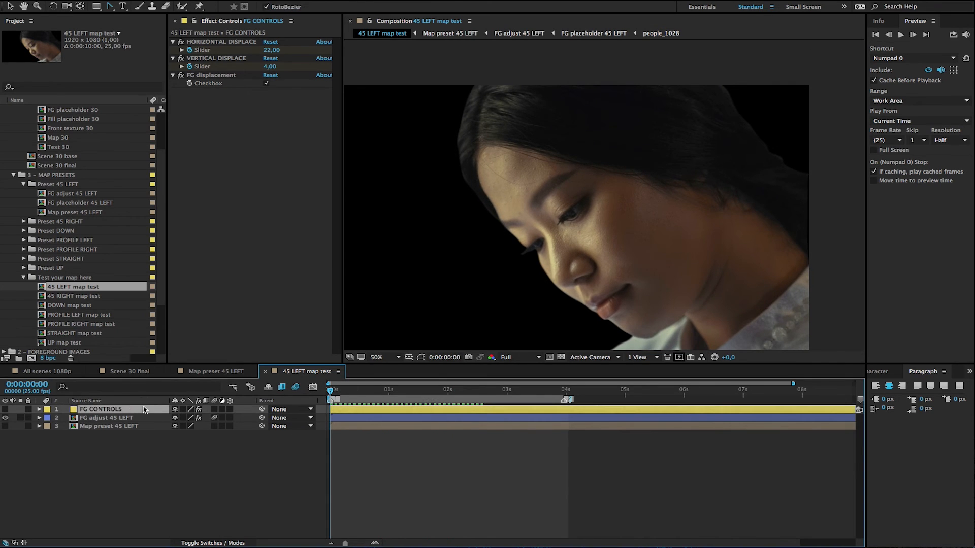
{"action": "key", "text": "u"}
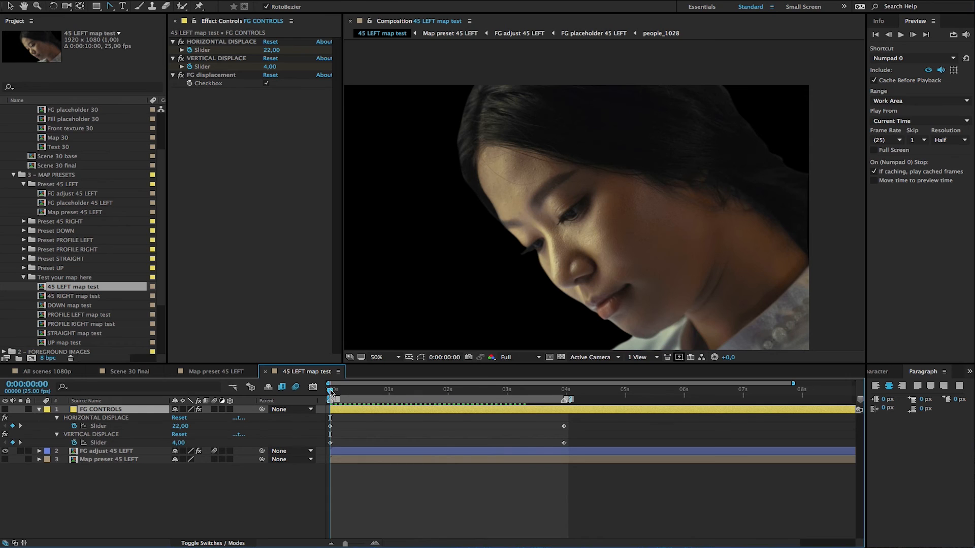
{"action": "left_click_drag", "start_coordinate": [330, 391], "coordinate": [559, 385]}
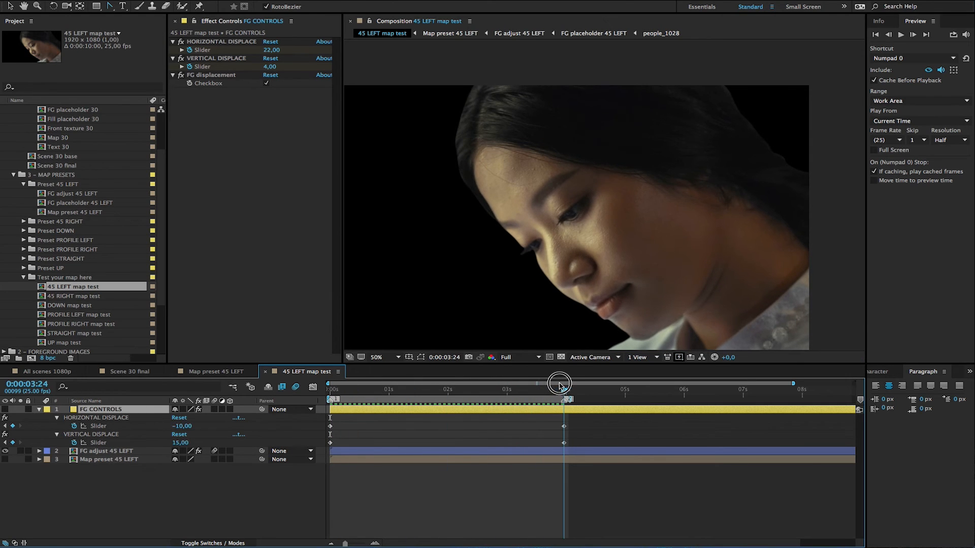
{"action": "left_click", "coordinate": [208, 373]}
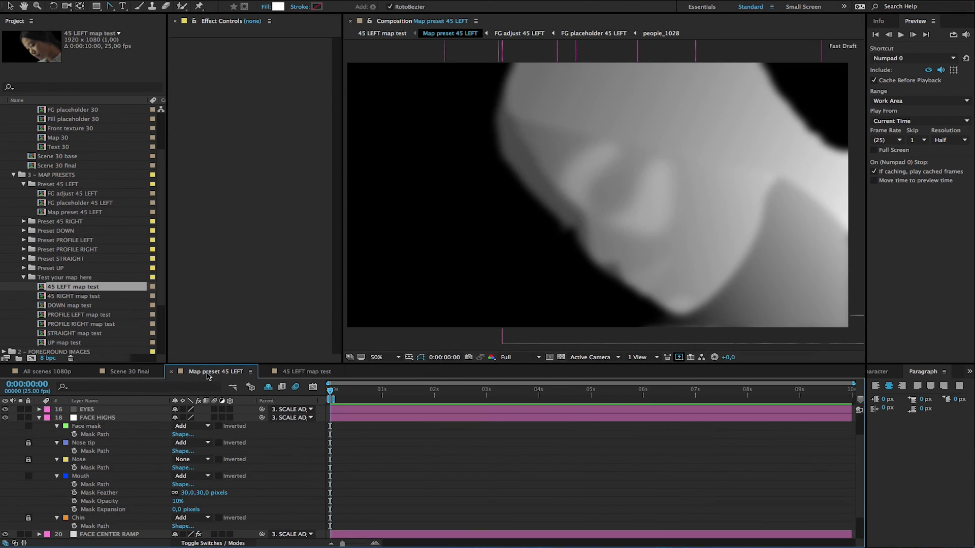
Set Map contrast to 50 on the CONTROLS layer of Map preset 45 LEFT and scrub the 45 LEFT map test to 0:00:04:00.
{"action": "left_click", "coordinate": [39, 418]}
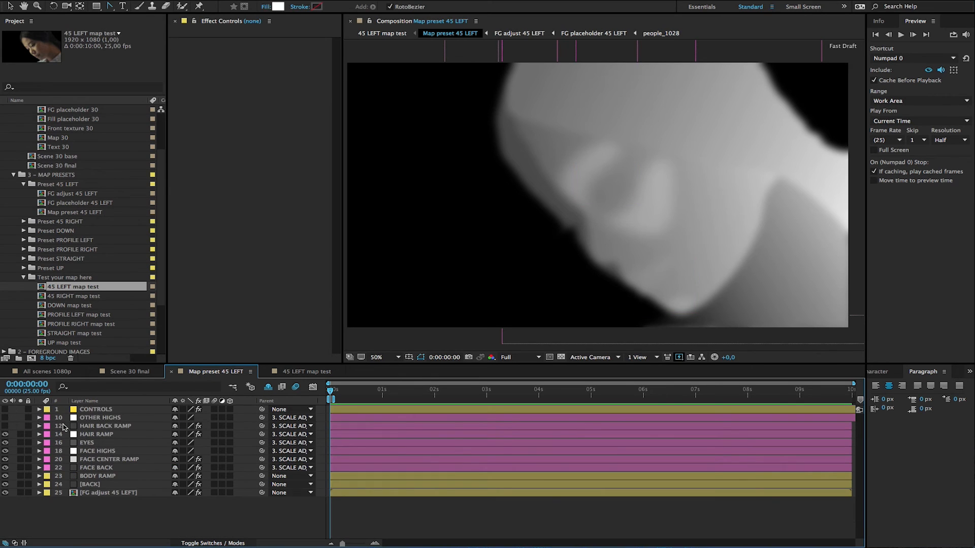
{"action": "left_click", "coordinate": [97, 409]}
{"action": "left_click", "coordinate": [274, 67]}
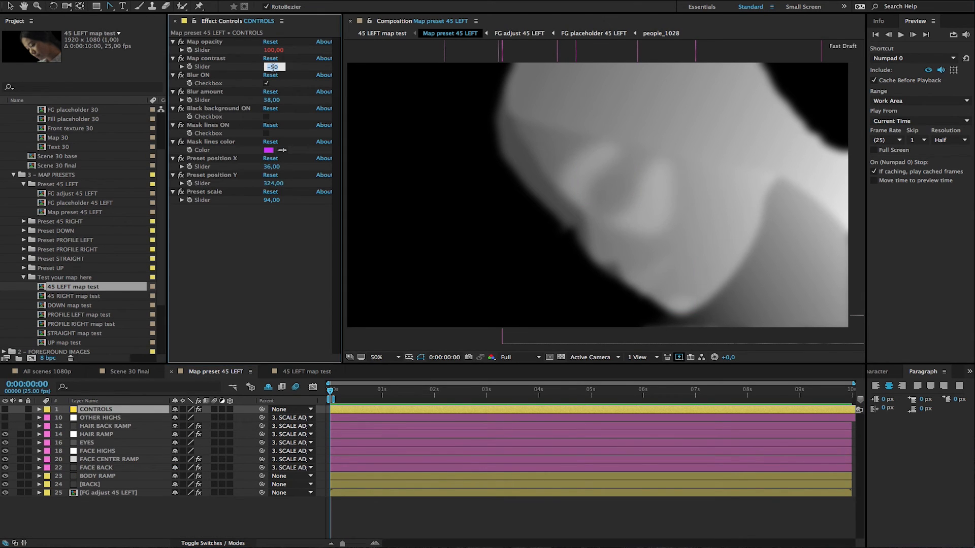
{"action": "key", "text": "Return"}
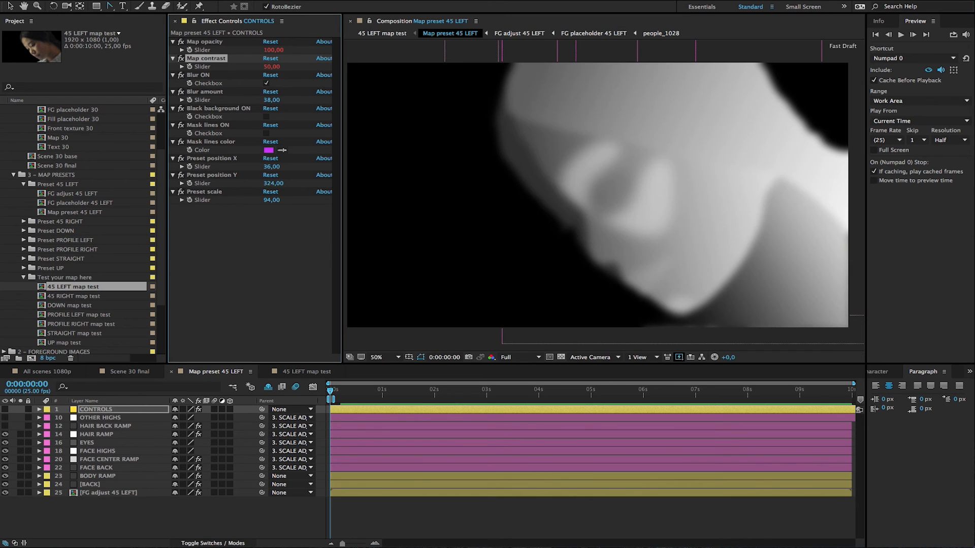
{"action": "left_click", "coordinate": [312, 373]}
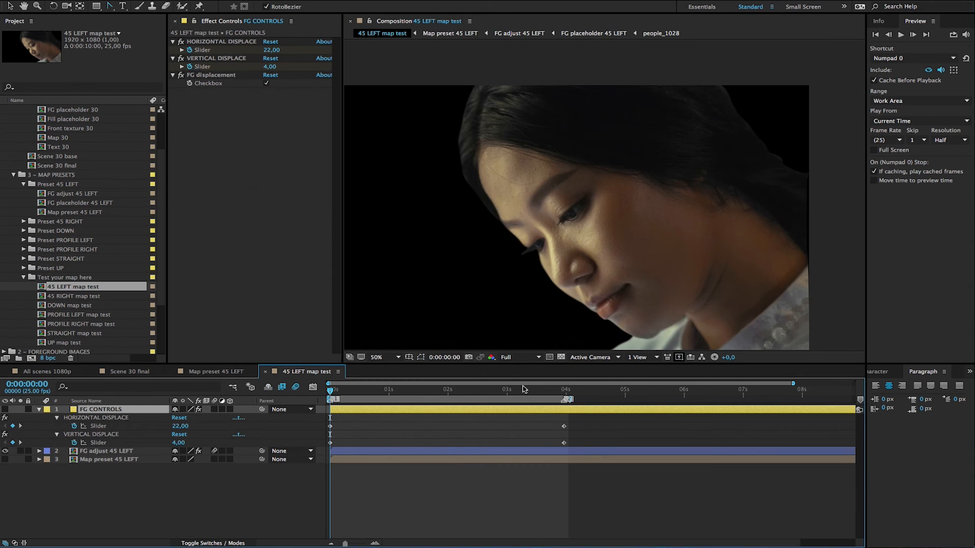
{"action": "left_click_drag", "start_coordinate": [349, 393], "coordinate": [561, 359]}
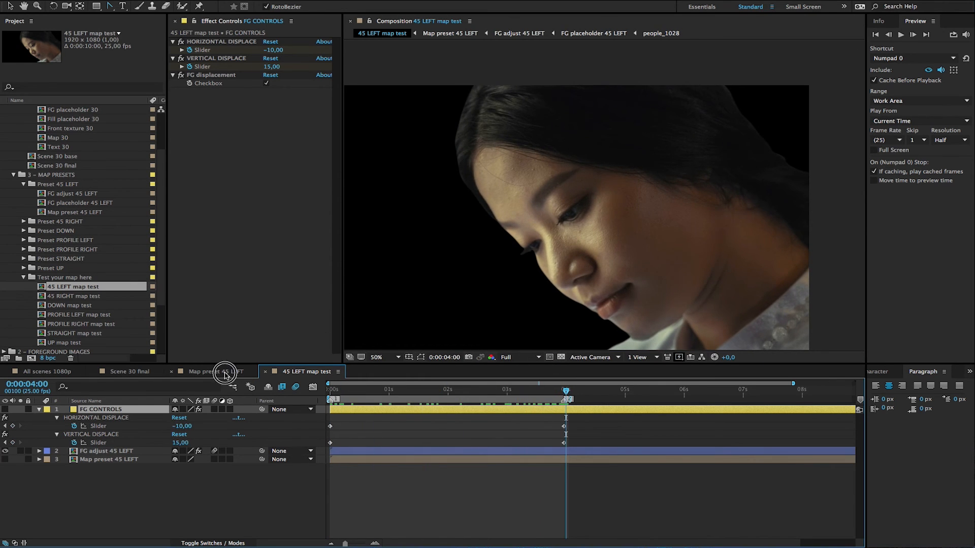
Show the transparency grid in Map preset 45 LEFT and turn on Black background in the CONTROLS layer's effects.
{"action": "left_click", "coordinate": [216, 371]}
{"action": "left_click", "coordinate": [562, 358]}
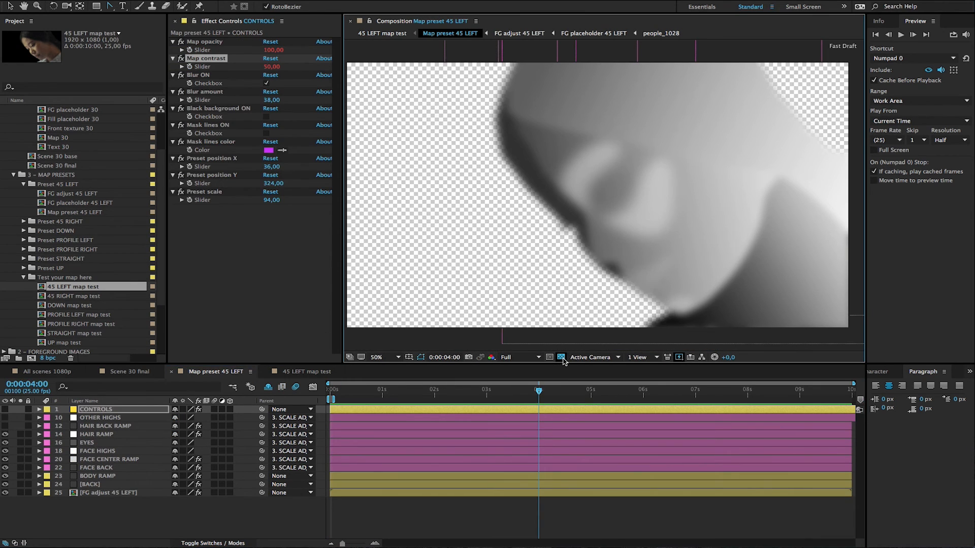
{"action": "left_click", "coordinate": [266, 117]}
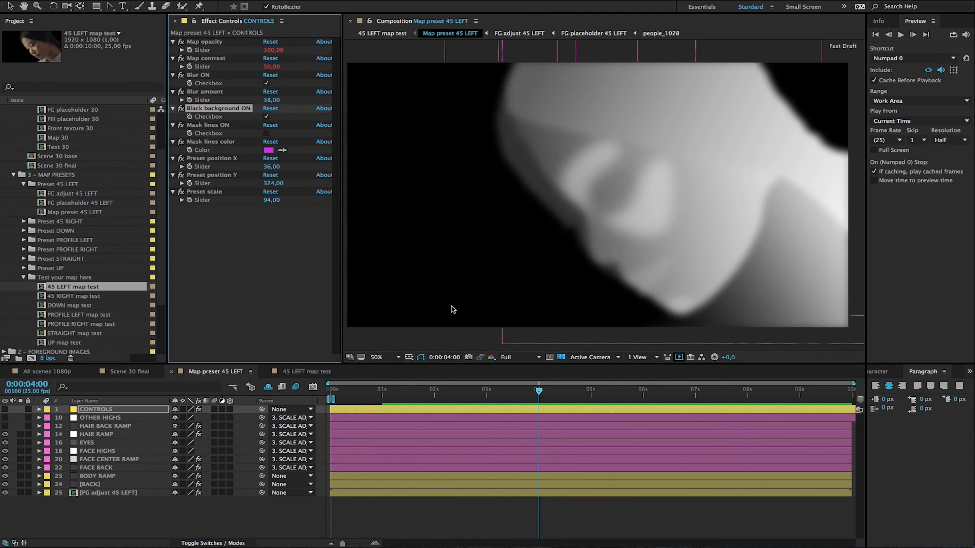
Play the 45 LEFT map test from the first frame to check the displacement with the black background, and return to the start.
{"action": "left_click", "coordinate": [306, 371]}
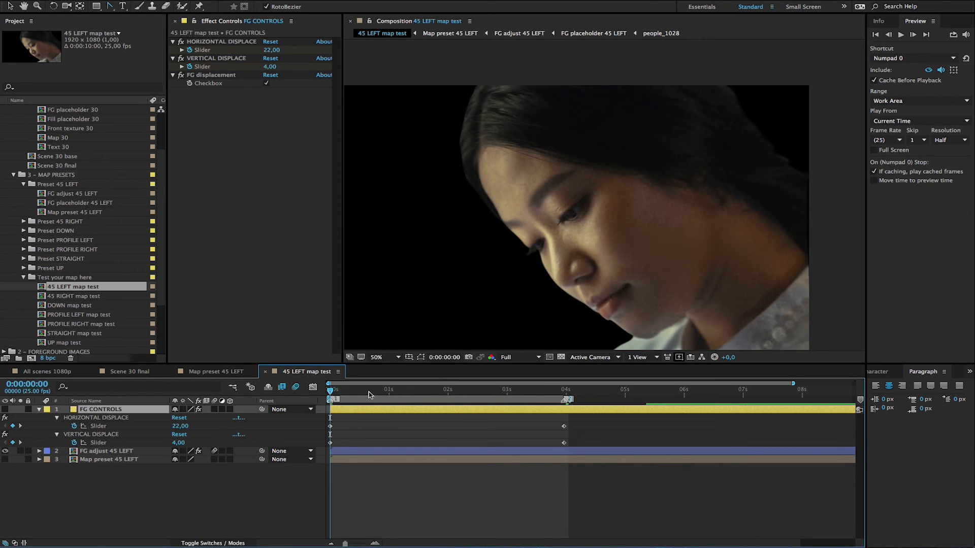
{"action": "key", "text": "space"}
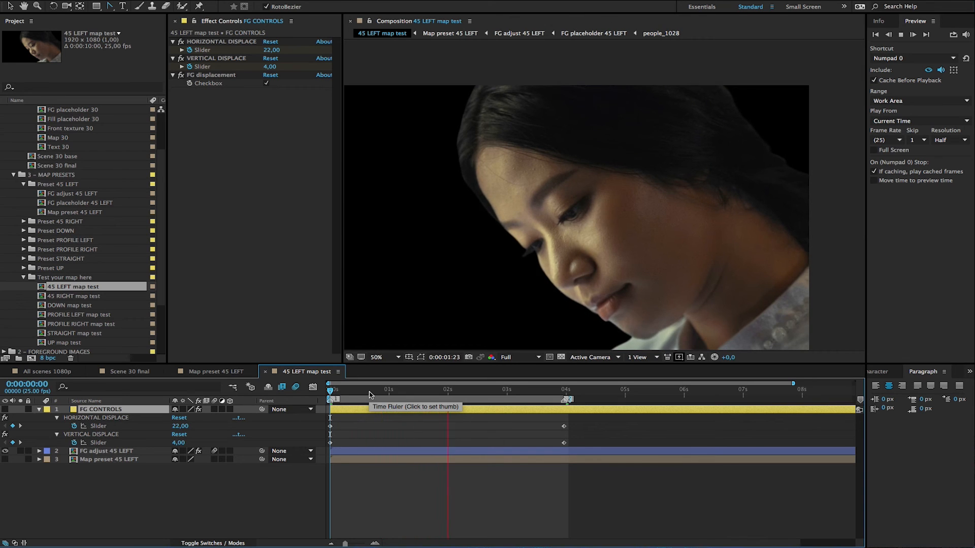
{"action": "key", "text": "space"}
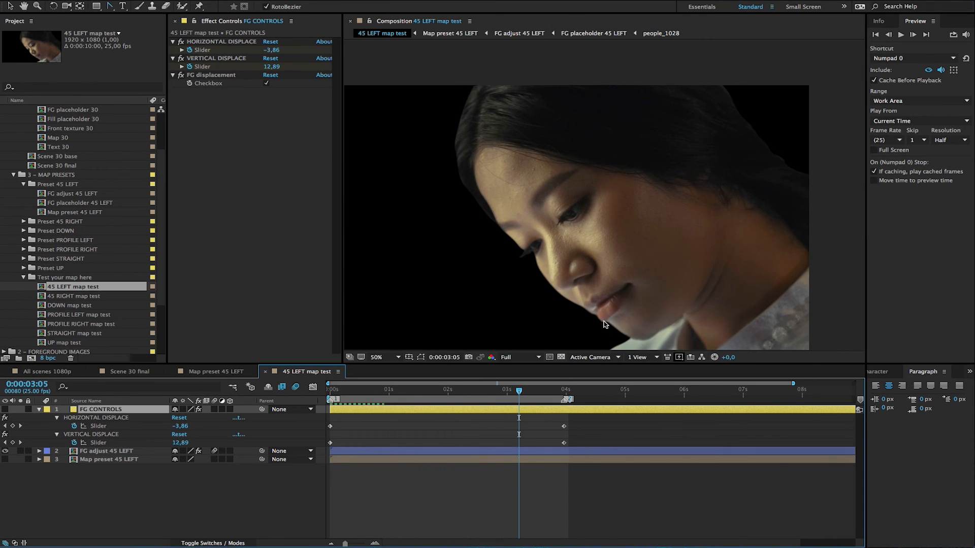
{"action": "left_click_drag", "start_coordinate": [500, 392], "coordinate": [307, 396]}
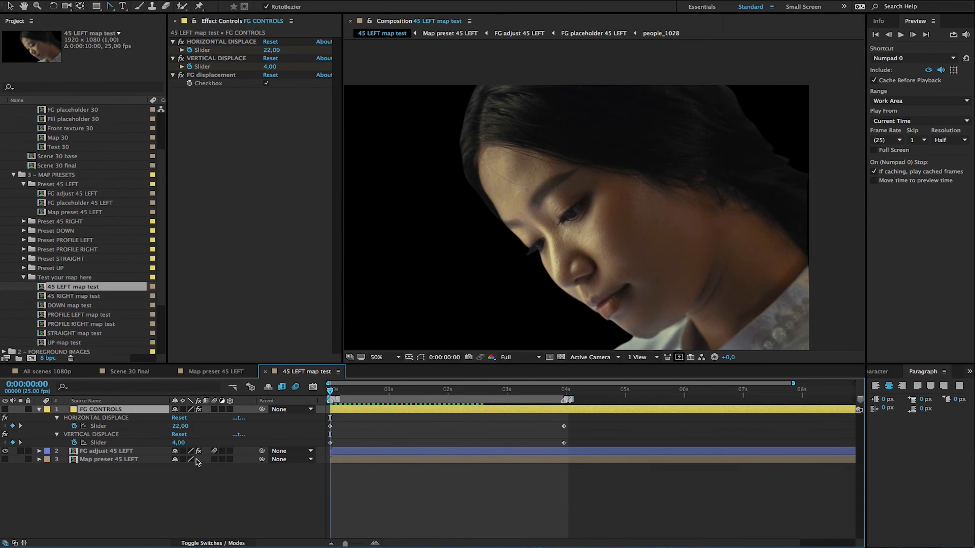
Set VERTICAL DISPLACE to -28 at the first frame on the FG CONTROLS layer.
{"action": "left_click_drag", "start_coordinate": [179, 443], "coordinate": [163, 442]}
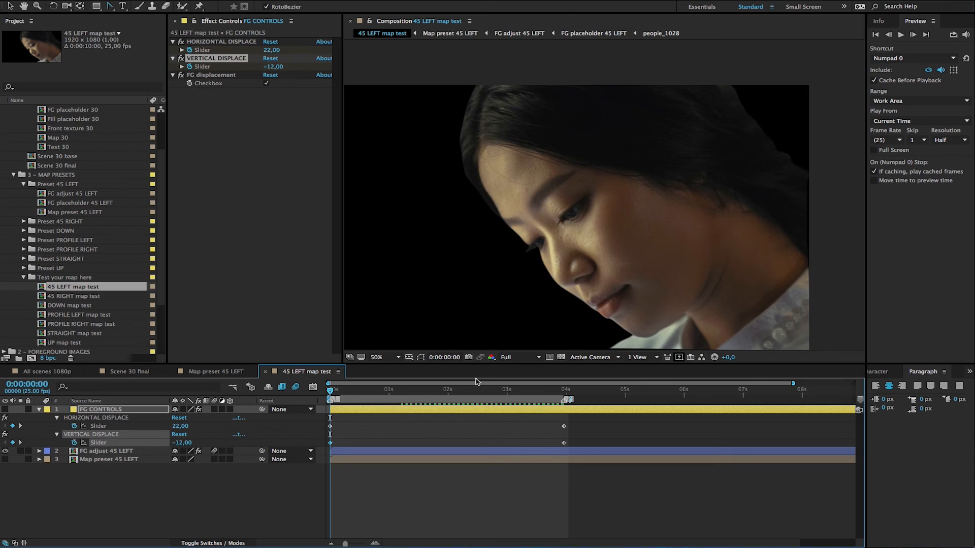
{"action": "left_click", "coordinate": [150, 412]}
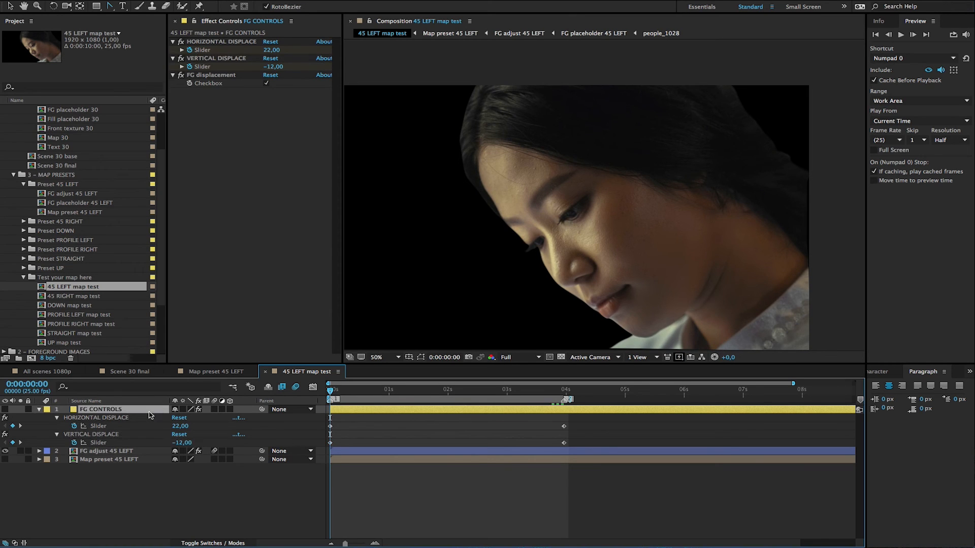
{"action": "left_click_drag", "start_coordinate": [187, 446], "coordinate": [177, 445]}
{"action": "left_click", "coordinate": [166, 413]}
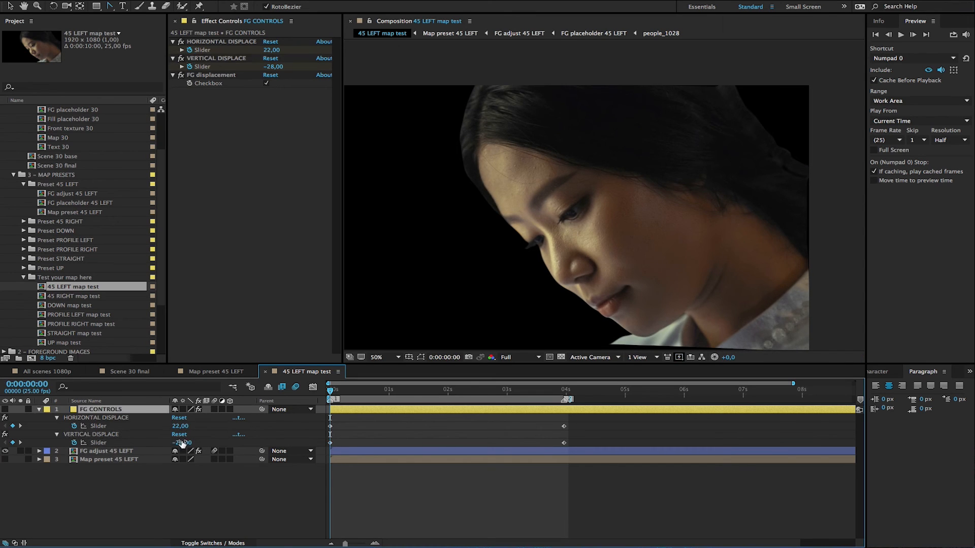
Lower VERTICAL DISPLACE at the 0:00:03:24 keyframe and scrub back to the first frame to check the movement.
{"action": "left_click_drag", "start_coordinate": [331, 393], "coordinate": [564, 396]}
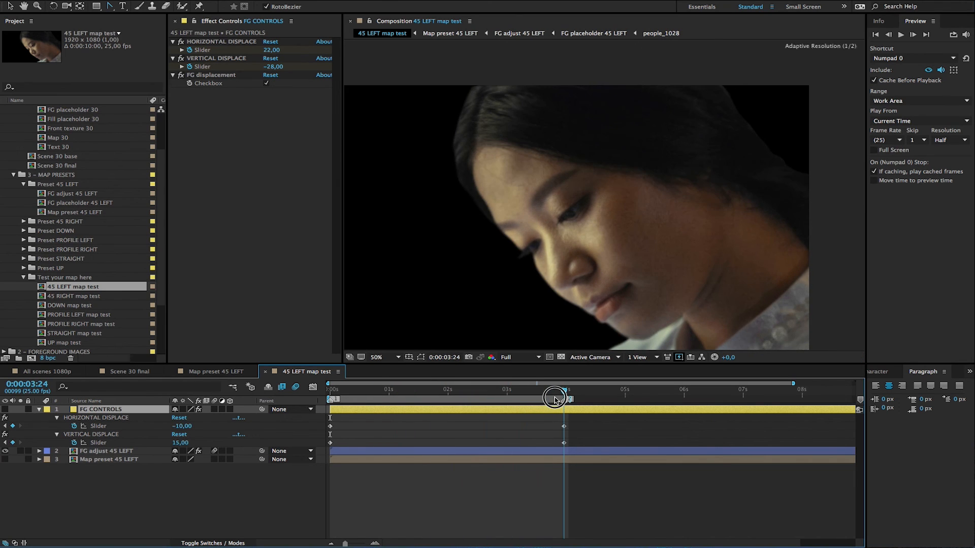
{"action": "left_click", "coordinate": [174, 445]}
{"action": "left_click_drag", "start_coordinate": [175, 445], "coordinate": [168, 445]}
{"action": "left_click_drag", "start_coordinate": [379, 394], "coordinate": [320, 390]}
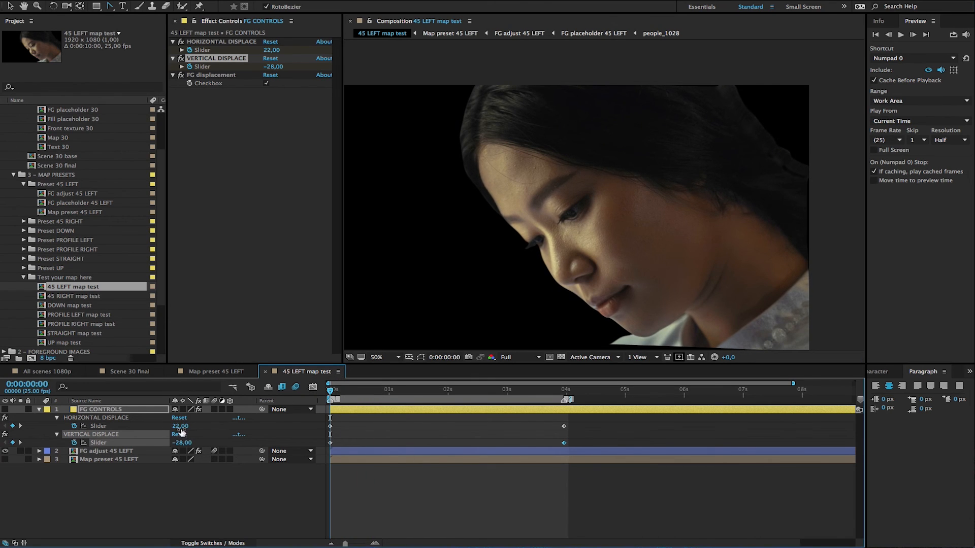
Try VERTICAL DISPLACE at -38 and HORIZONTAL DISPLACE at 21 on the first frame, and preview the face movement.
{"action": "mouse_move", "coordinate": [182, 445]}
{"action": "left_mouse_down"}
{"action": "mouse_move", "coordinate": [173, 429]}
{"action": "mouse_move", "coordinate": [199, 429]}
{"action": "mouse_move", "coordinate": [143, 429]}
{"action": "mouse_move", "coordinate": [213, 432]}
{"action": "mouse_move", "coordinate": [184, 429]}
{"action": "left_mouse_up"}
{"action": "left_click_drag", "start_coordinate": [330, 390], "coordinate": [281, 388]}
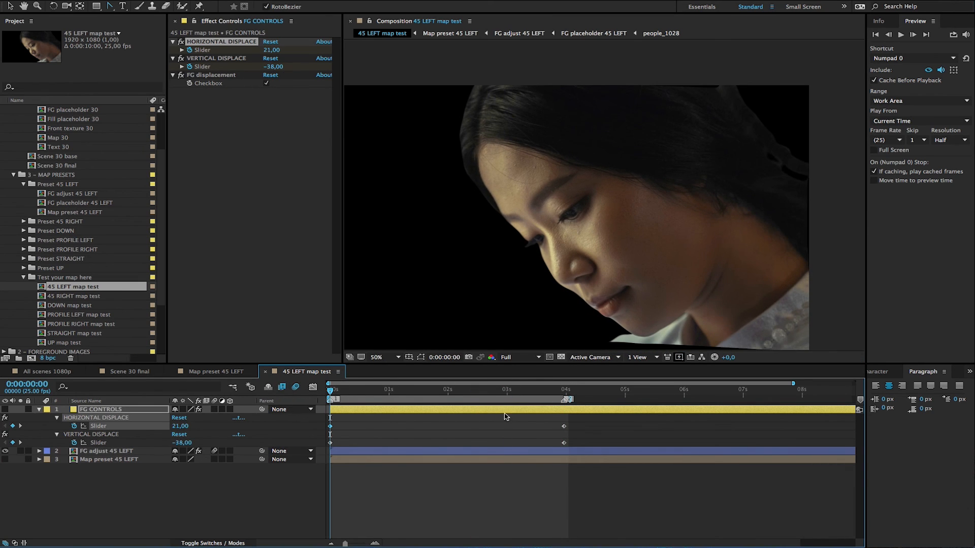
{"action": "key", "text": "space"}
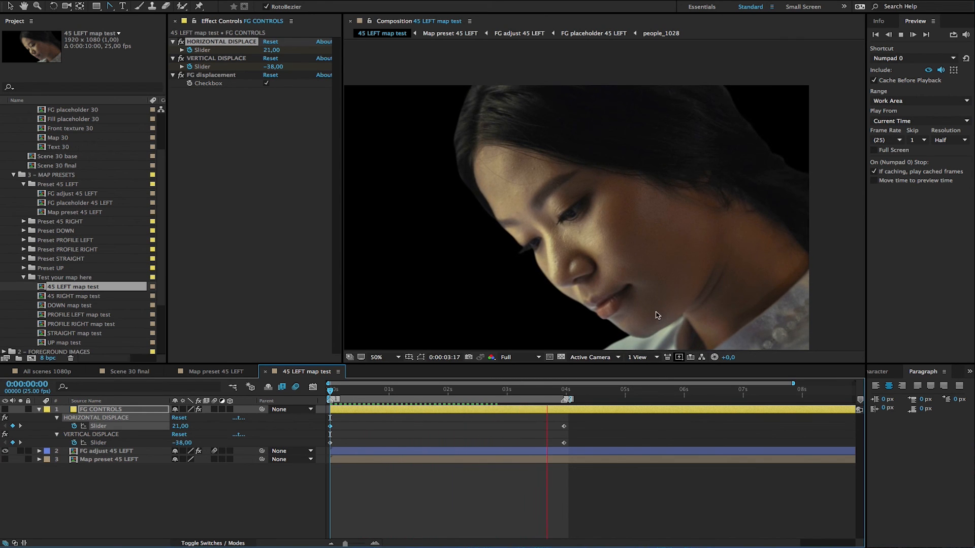
{"action": "key", "text": "space"}
Set VERTICAL DISPLACE to -28 and HORIZONTAL DISPLACE to 18 at the first frame, and scrub the test to check the result.
{"action": "left_click_drag", "start_coordinate": [510, 390], "coordinate": [304, 409]}
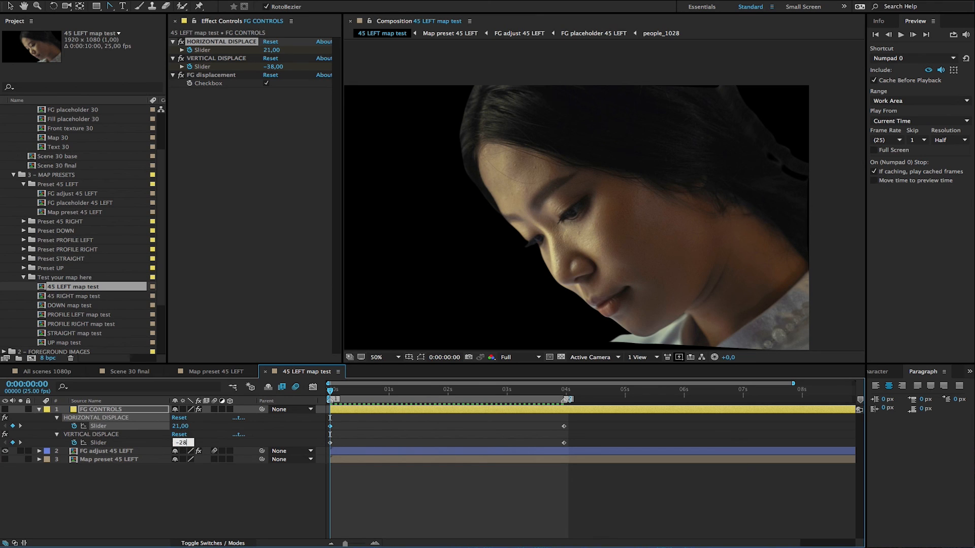
{"action": "key", "text": "Return"}
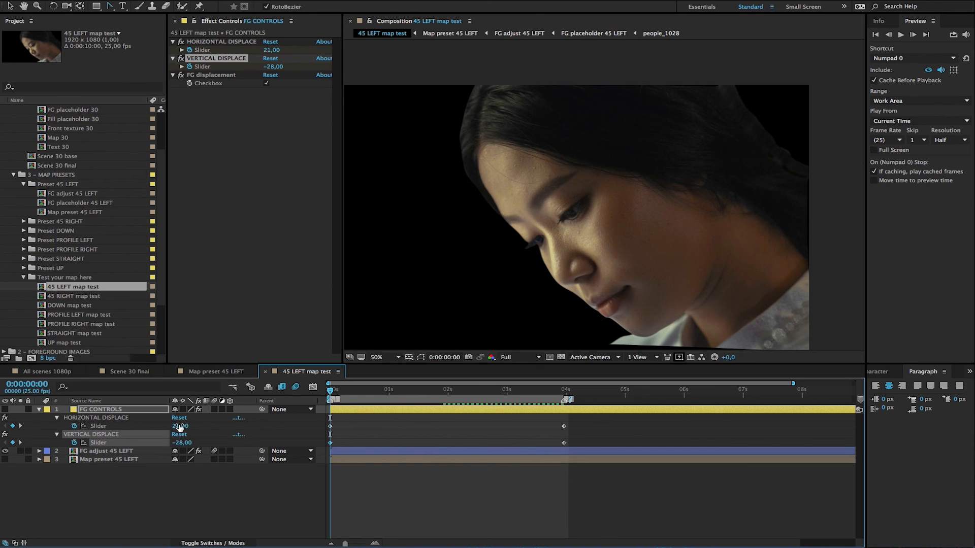
{"action": "left_click", "coordinate": [179, 427]}
{"action": "type", "text": "18"}
{"action": "key", "text": "Return"}
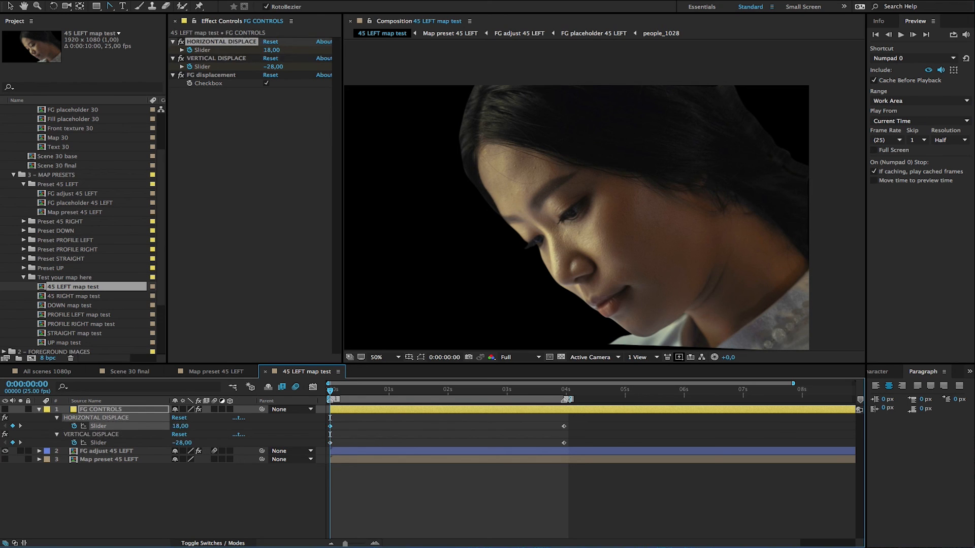
{"action": "left_click_drag", "start_coordinate": [350, 391], "coordinate": [258, 374]}
Add Map preset 45 LEFT to the Render Queue with Best quality, Full resolution and the Work Area Only time span.
{"action": "left_click", "coordinate": [234, 374]}
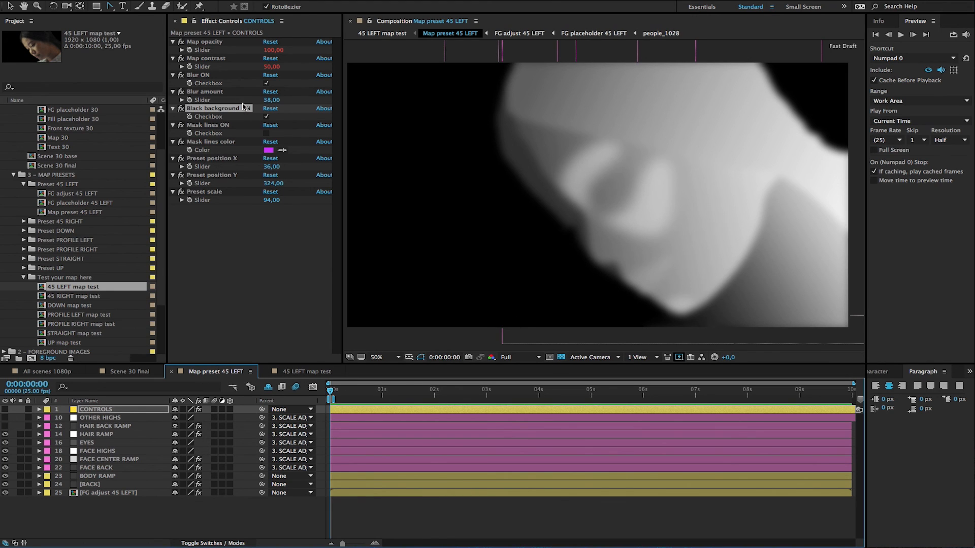
{"action": "left_click", "coordinate": [157, 1]}
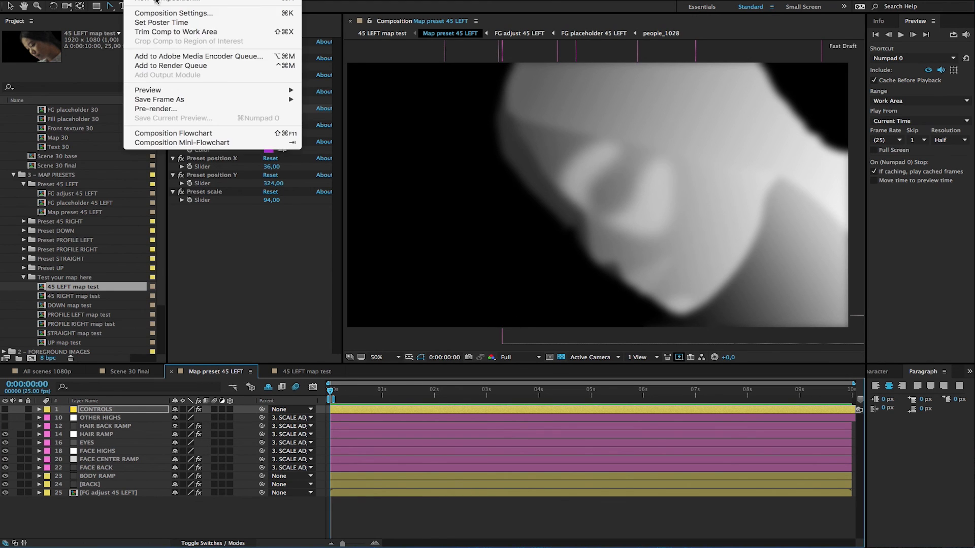
{"action": "left_click", "coordinate": [166, 68]}
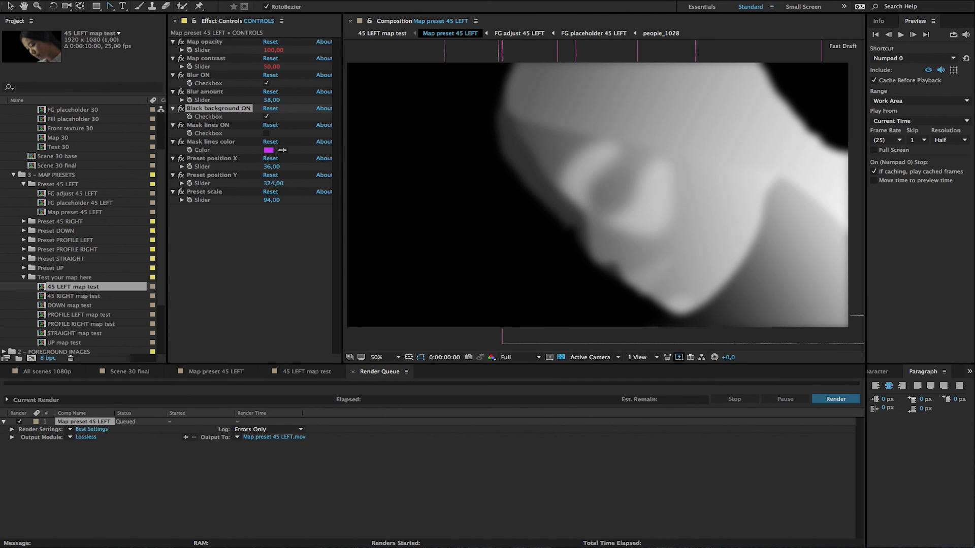
{"action": "left_click_drag", "start_coordinate": [340, 195], "coordinate": [339, 77]}
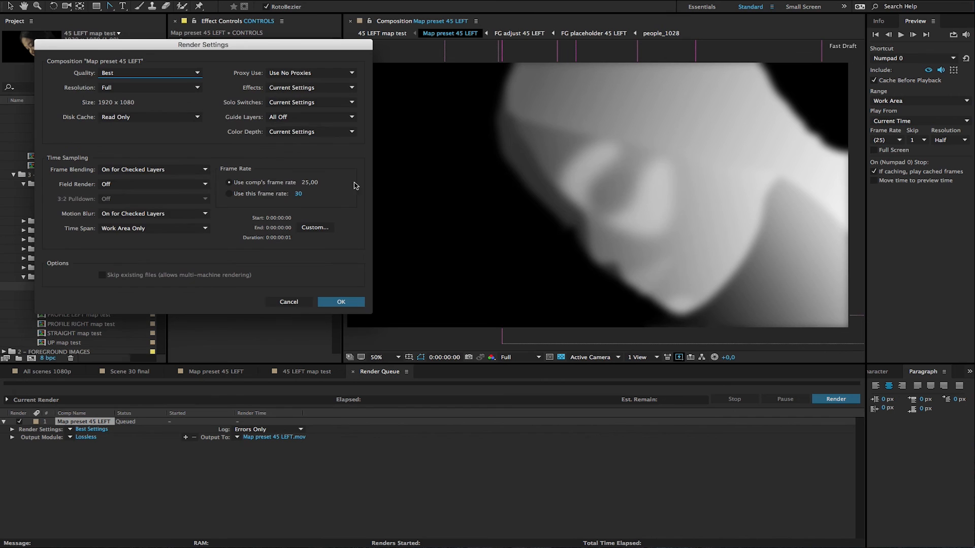
{"action": "left_click", "coordinate": [341, 302]}
Configure the output module as a PNG Sequence with RGB + Alpha channels.
{"action": "left_click", "coordinate": [91, 438]}
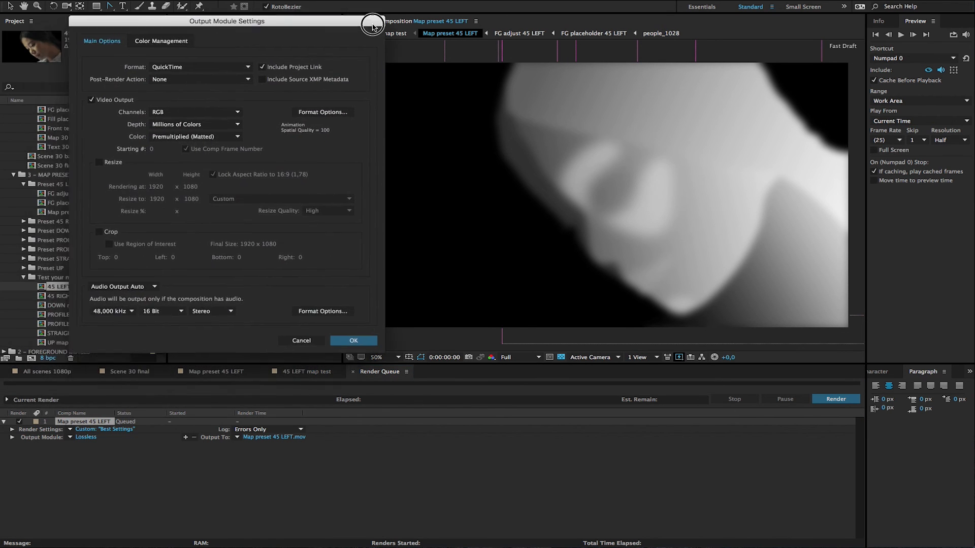
{"action": "left_click", "coordinate": [182, 57]}
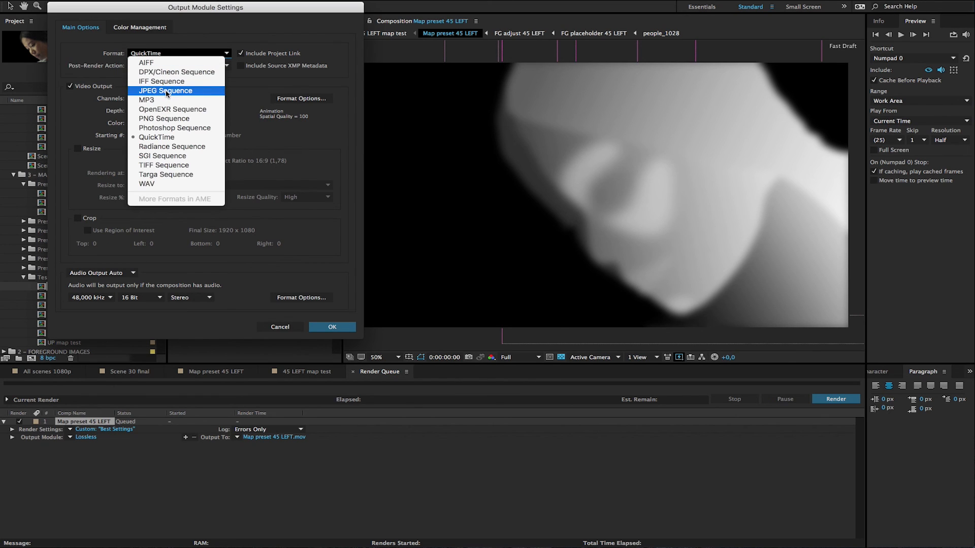
{"action": "left_click", "coordinate": [167, 120]}
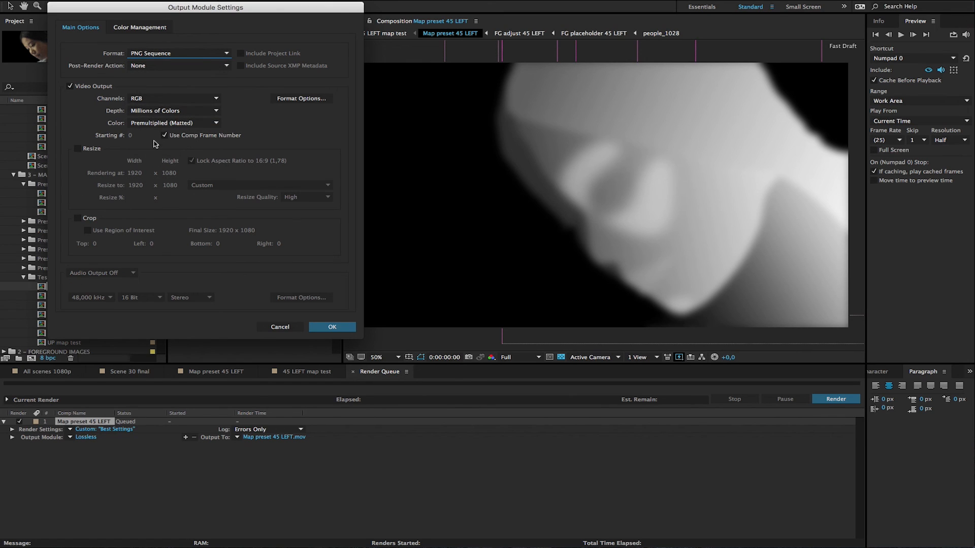
{"action": "left_click", "coordinate": [338, 329]}
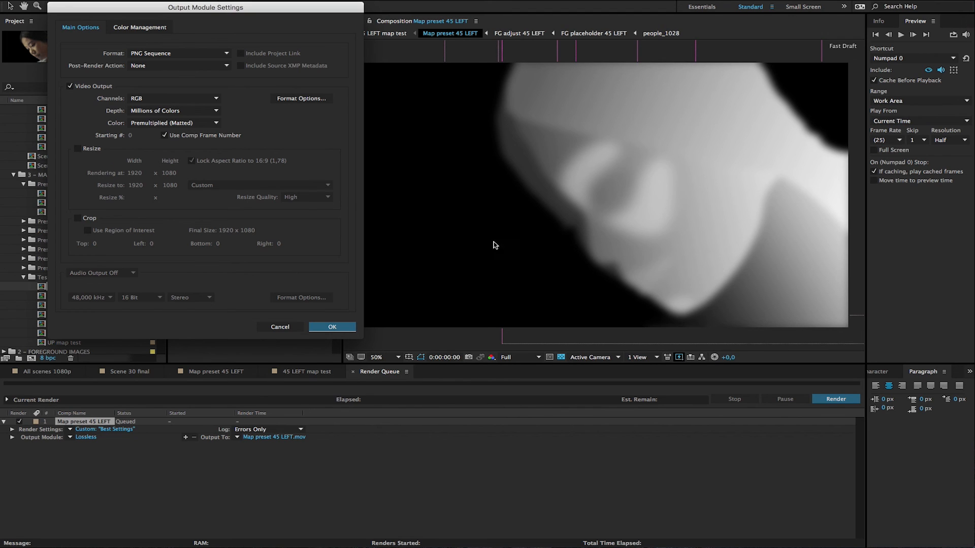
{"action": "left_click", "coordinate": [217, 99]}
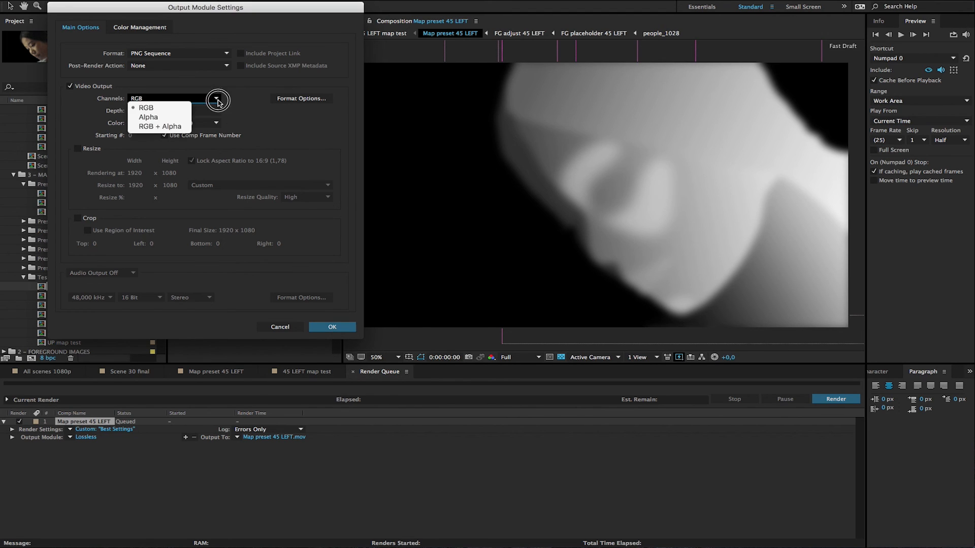
{"action": "left_click", "coordinate": [169, 130]}
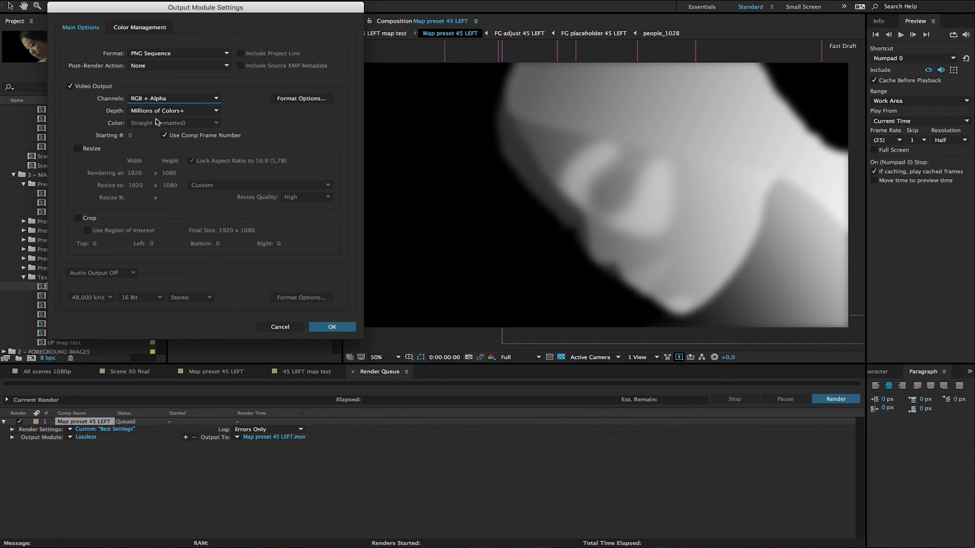
{"action": "left_click", "coordinate": [333, 327]}
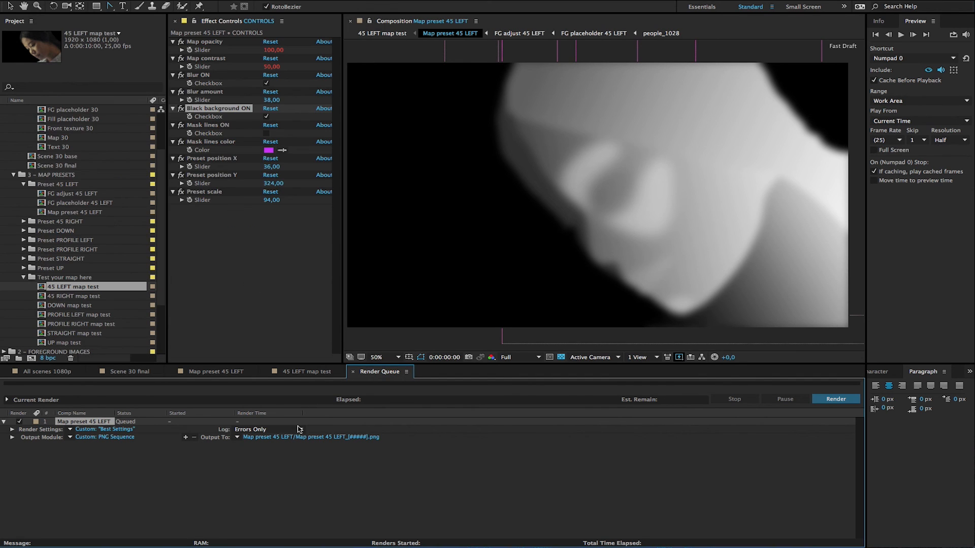
Set the output file to Scene 30 MAP_[#####].png in the DE Generator preview folder, without saving in a subfolder.
{"action": "left_click", "coordinate": [294, 437]}
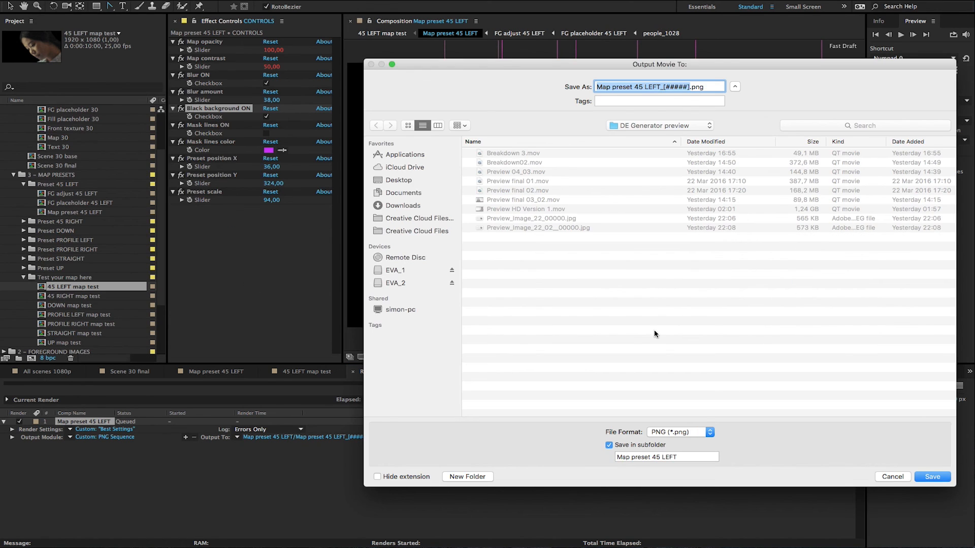
{"action": "left_click", "coordinate": [609, 445]}
{"action": "left_click", "coordinate": [687, 87]}
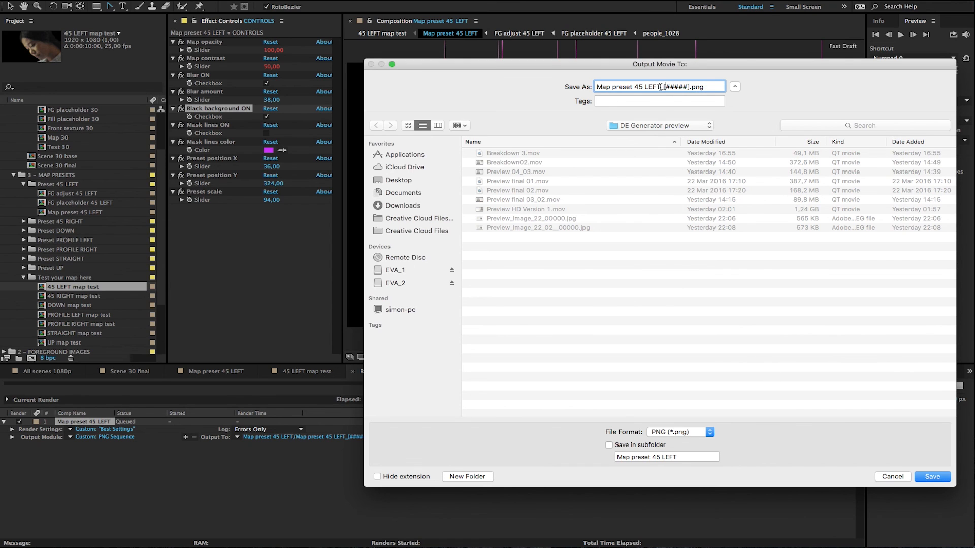
{"action": "left_click_drag", "start_coordinate": [661, 87], "coordinate": [572, 87]}
{"action": "type", "text": "S"}
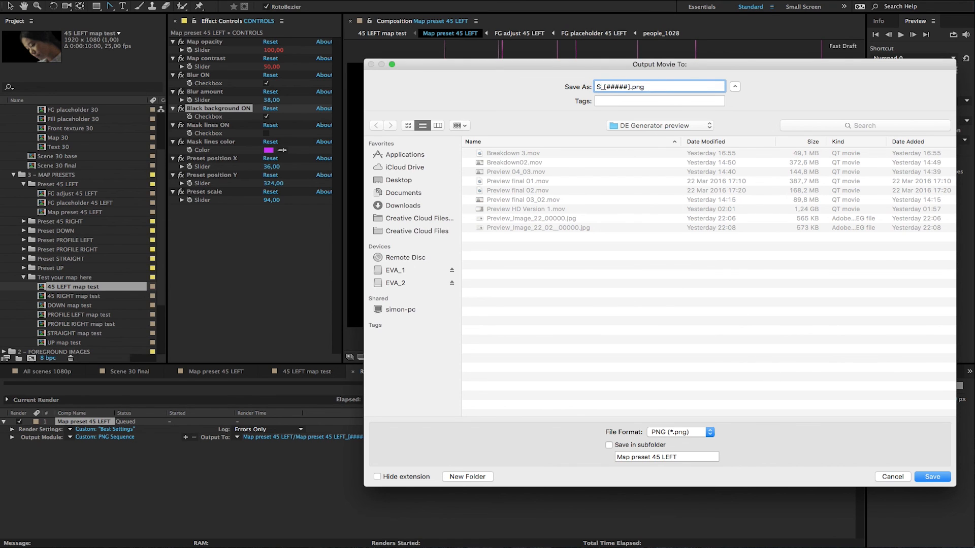
{"action": "type", "text": "cene 30 MAP"}
{"action": "left_click", "coordinate": [933, 477]}
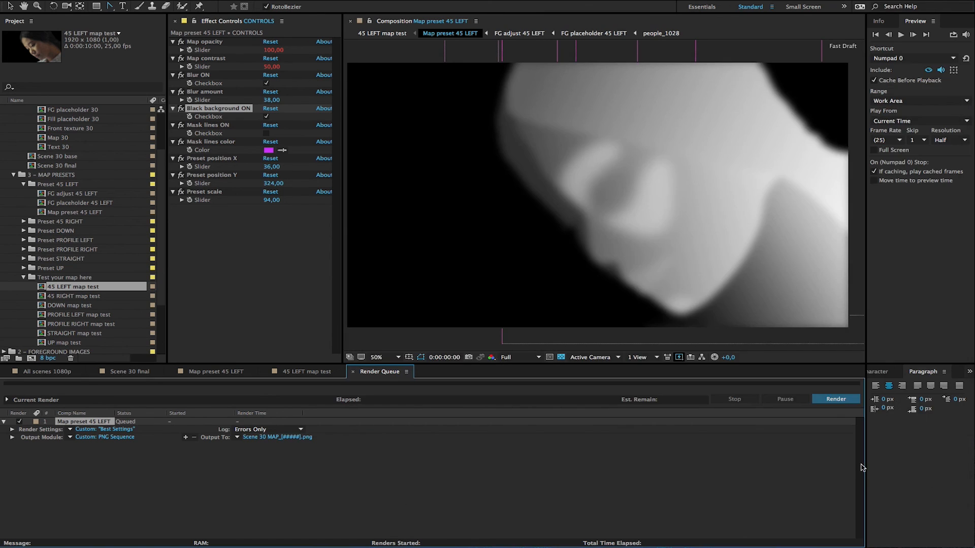
Render the queued Map preset 45 LEFT composition and close the Render Queue.
{"action": "left_click", "coordinate": [835, 399]}
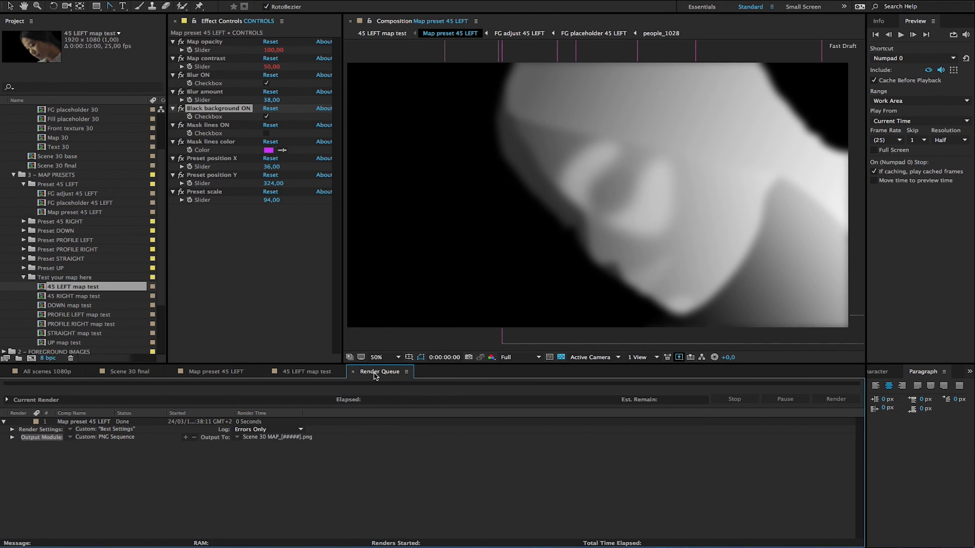
{"action": "left_click", "coordinate": [106, 424]}
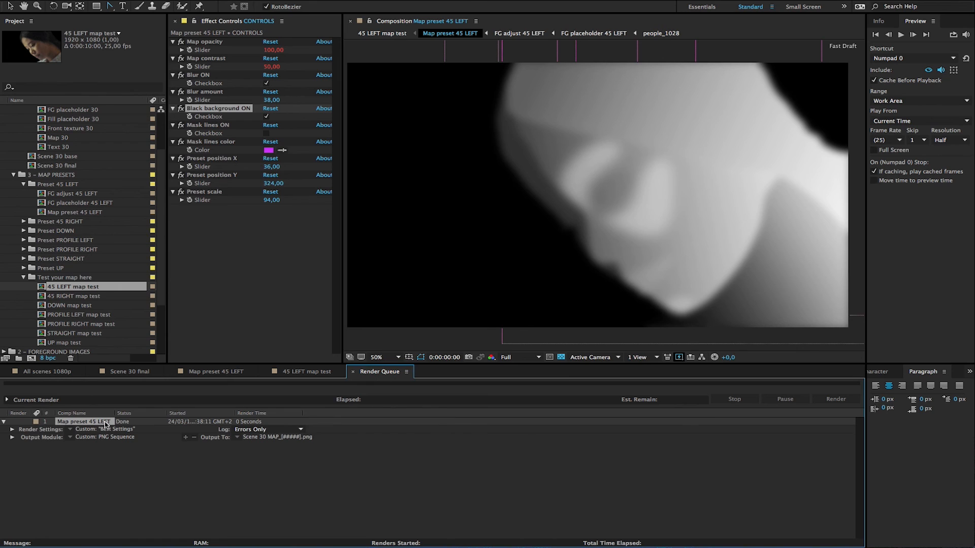
{"action": "left_click", "coordinate": [353, 372]}
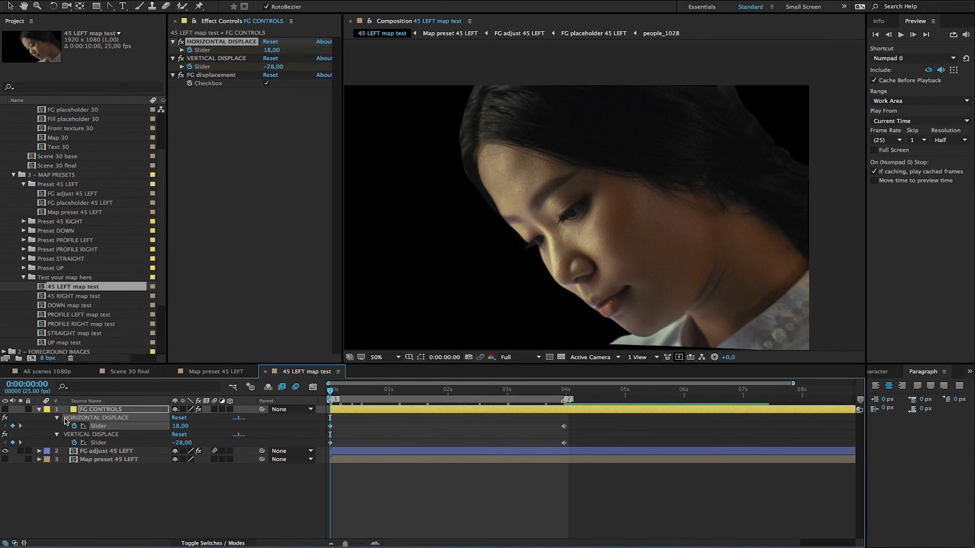
Collapse the FG CONTROLS layer in the 45 LEFT map test and the "Test your map here" folder in the project.
{"action": "left_click", "coordinate": [39, 409]}
{"action": "scroll", "coordinate": [83, 281], "scroll_direction": "up", "scroll_amount": 3}
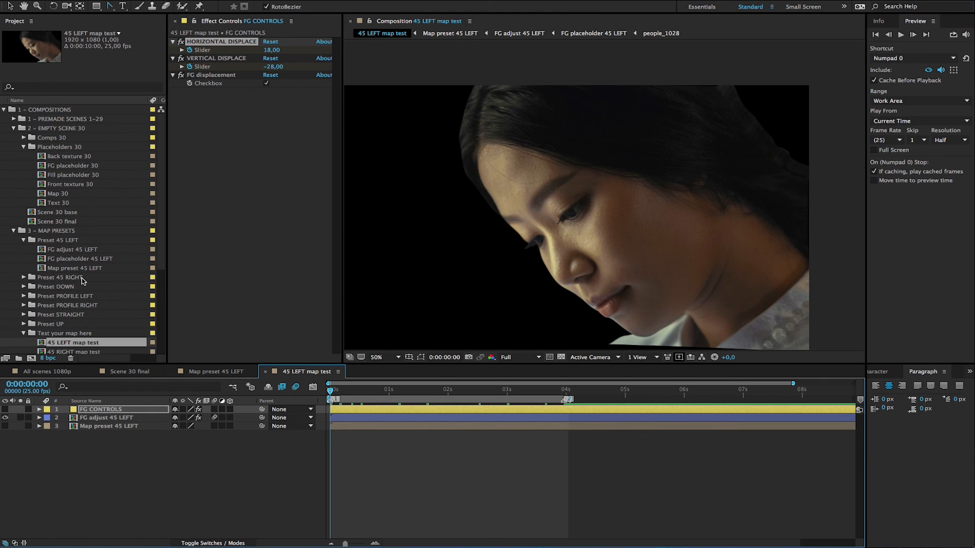
{"action": "left_click_drag", "start_coordinate": [160, 254], "coordinate": [173, 348]}
{"action": "scroll", "coordinate": [70, 350], "scroll_direction": "up", "scroll_amount": 5}
{"action": "left_click", "coordinate": [23, 333]}
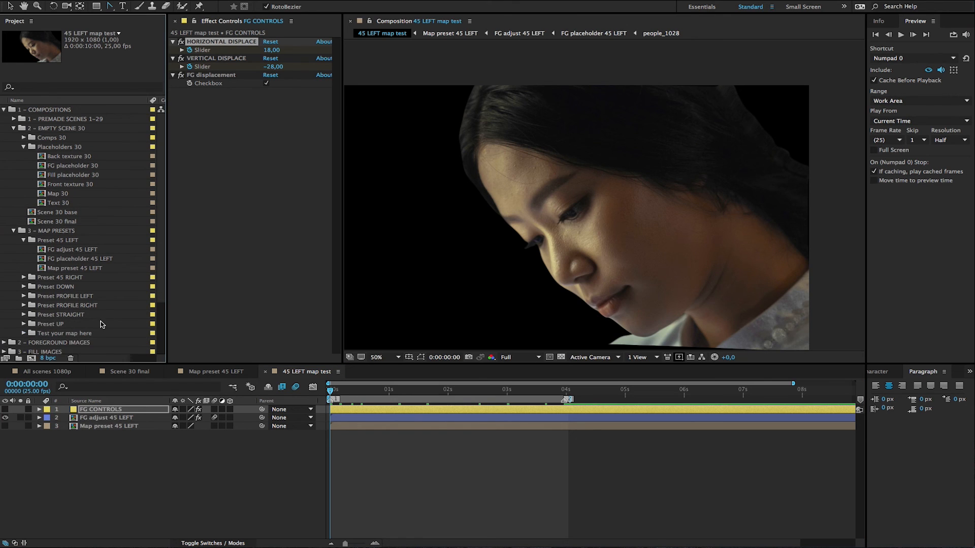
{"action": "scroll", "coordinate": [102, 323], "scroll_direction": "down", "scroll_amount": 3}
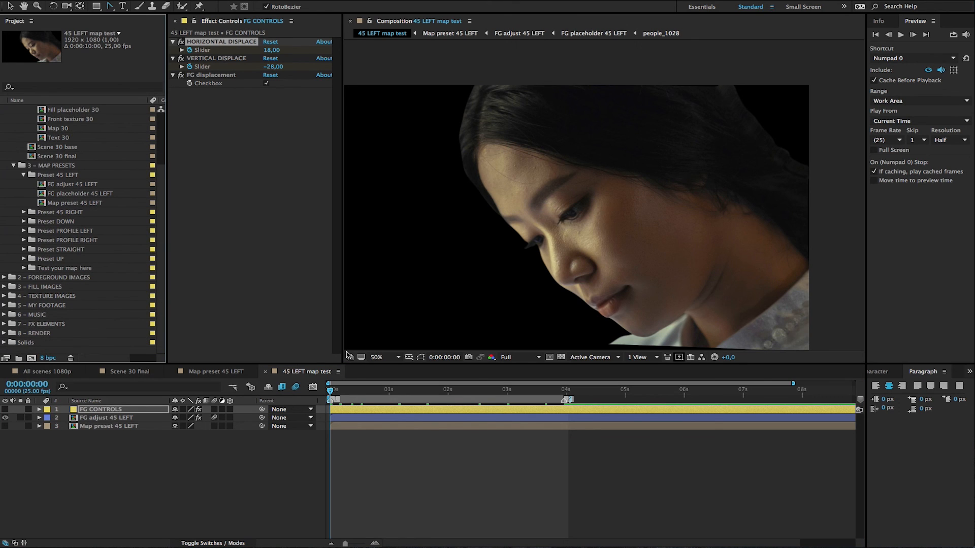
{"action": "left_click", "coordinate": [290, 384]}
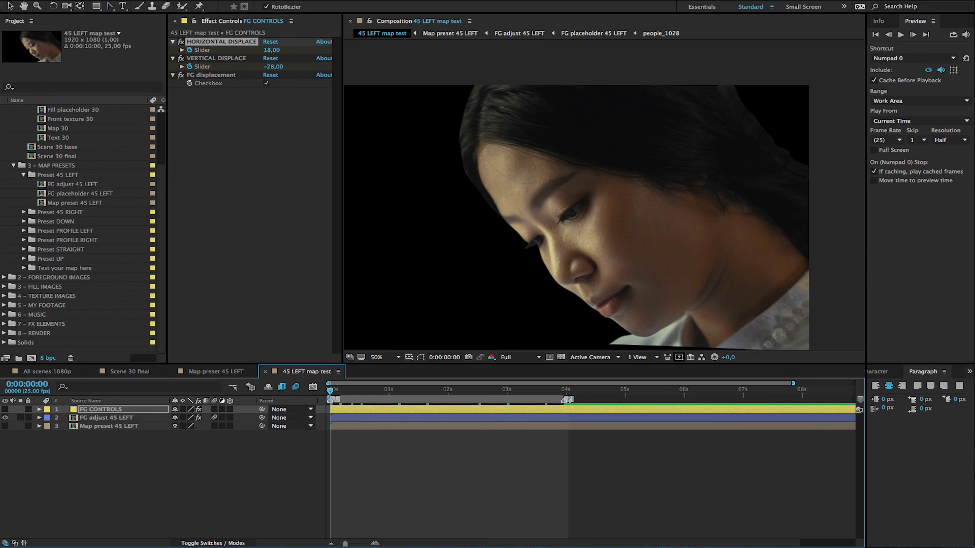